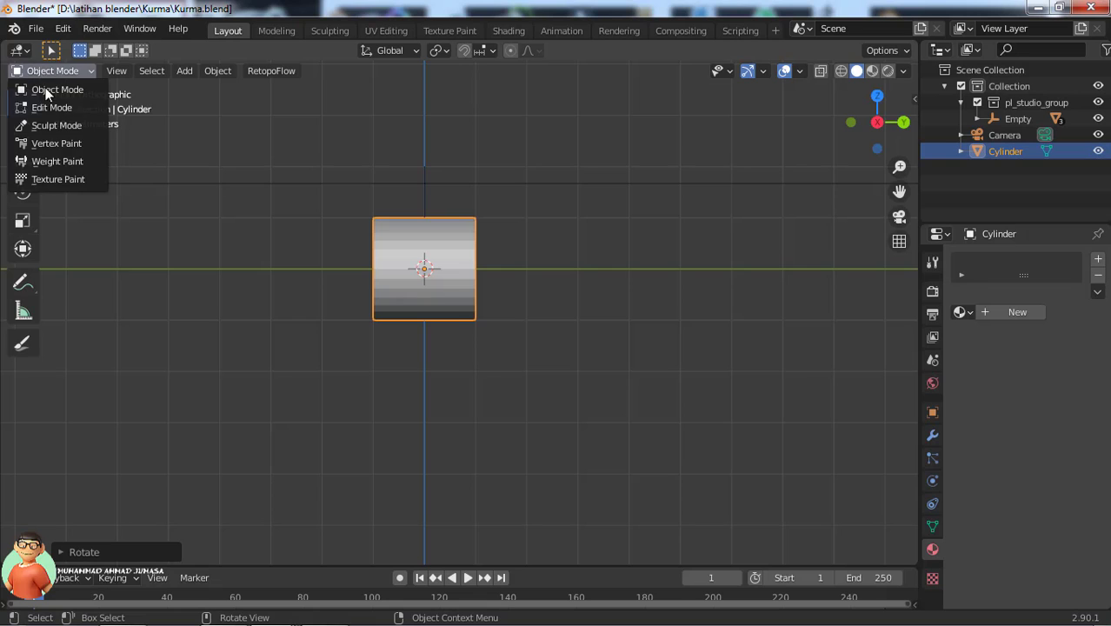
# Enter Edit Mode on the cylinder and delete its end cap face on the positive Y side.
pyautogui.click(40, 105)
pyautogui.keyDown('shift'); pyautogui.moveTo(565, 267); pyautogui.dragTo(239, 244, button='middle'); pyautogui.keyUp('shift')
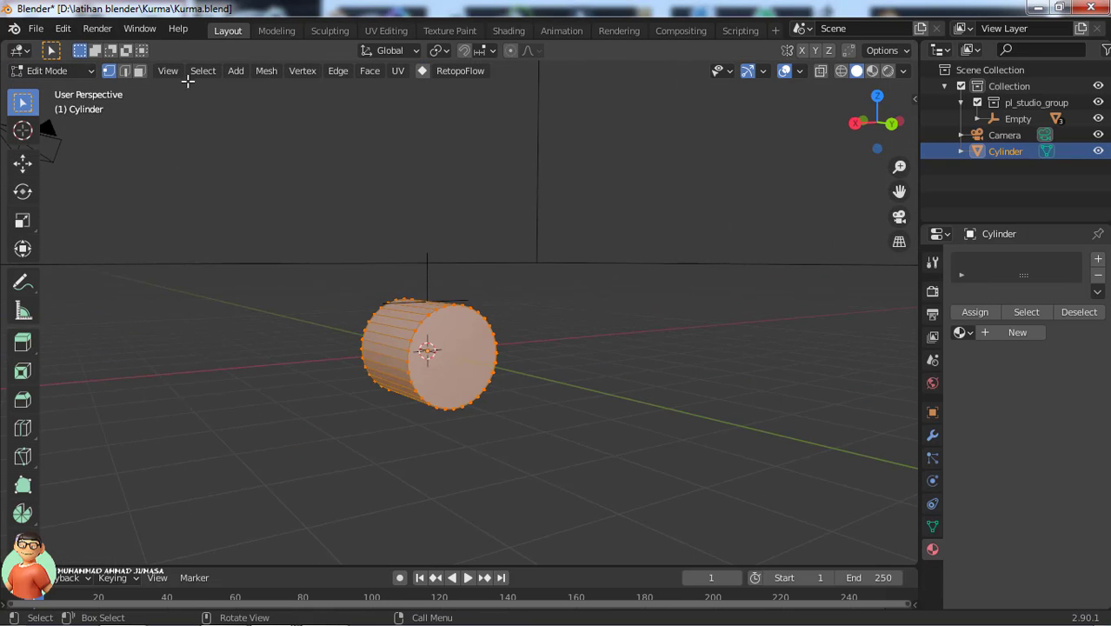
pyautogui.click(139, 71)
pyautogui.click(472, 370)
pyautogui.moveTo(472, 370); pyautogui.dragTo(472, 371, button='middle')
pyautogui.press('x')
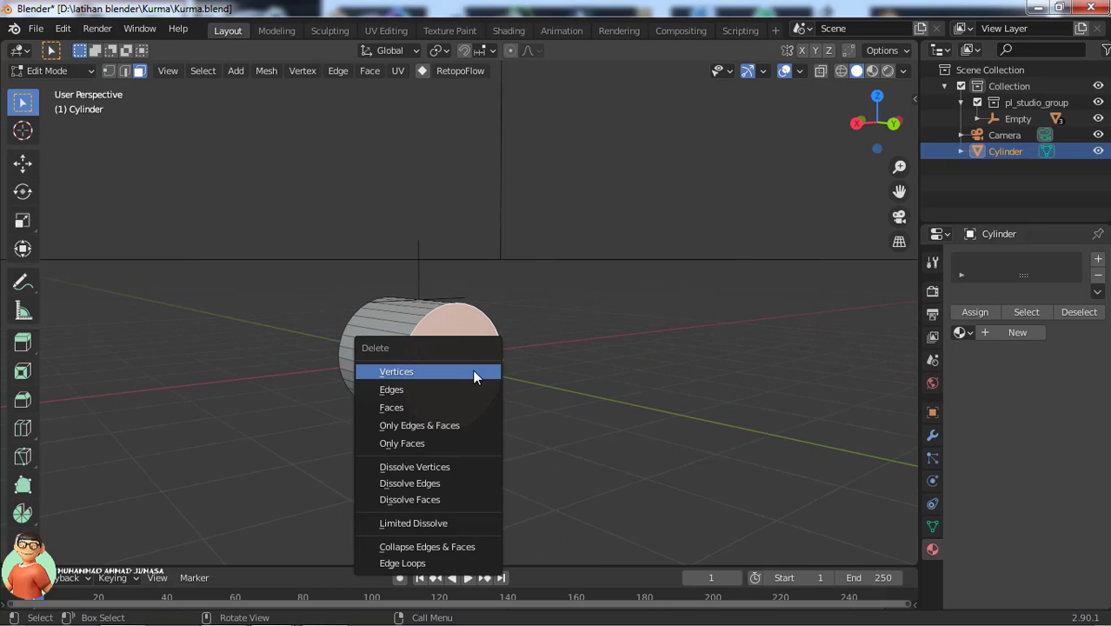
pyautogui.click(432, 402)
pyautogui.moveTo(431, 400); pyautogui.dragTo(410, 373, button='middle')
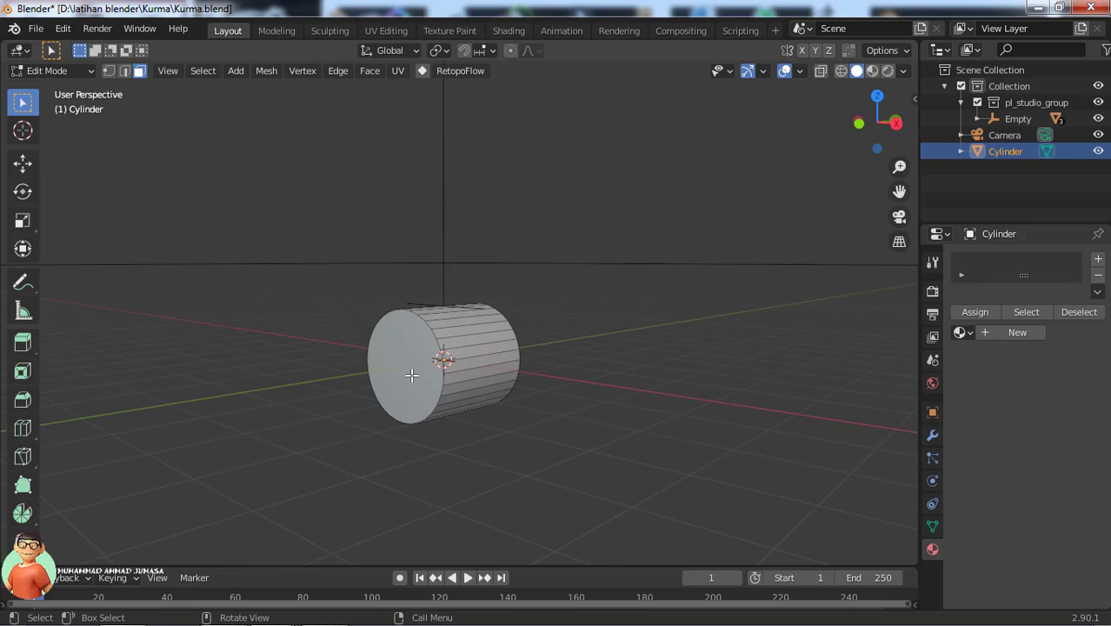
pyautogui.hotkey('ctrl', 'z')
pyautogui.press('x')
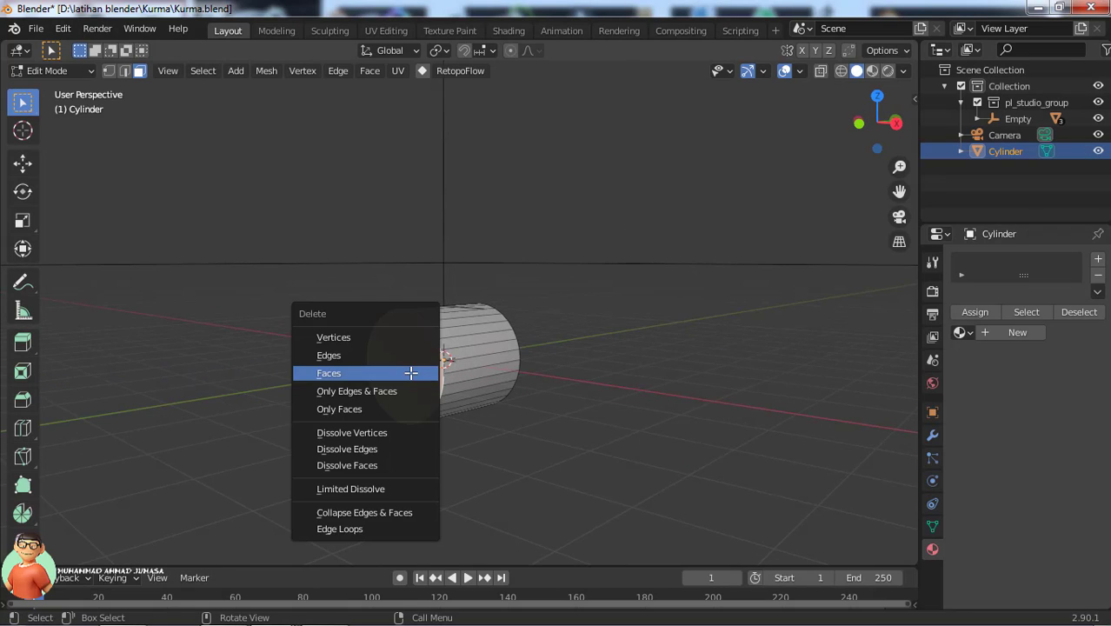
pyautogui.click(411, 372)
# In right view with X-ray on, select the vertex ring at the open positive-Y end and scale it up to about 1.1.
pyautogui.press('KP_3')
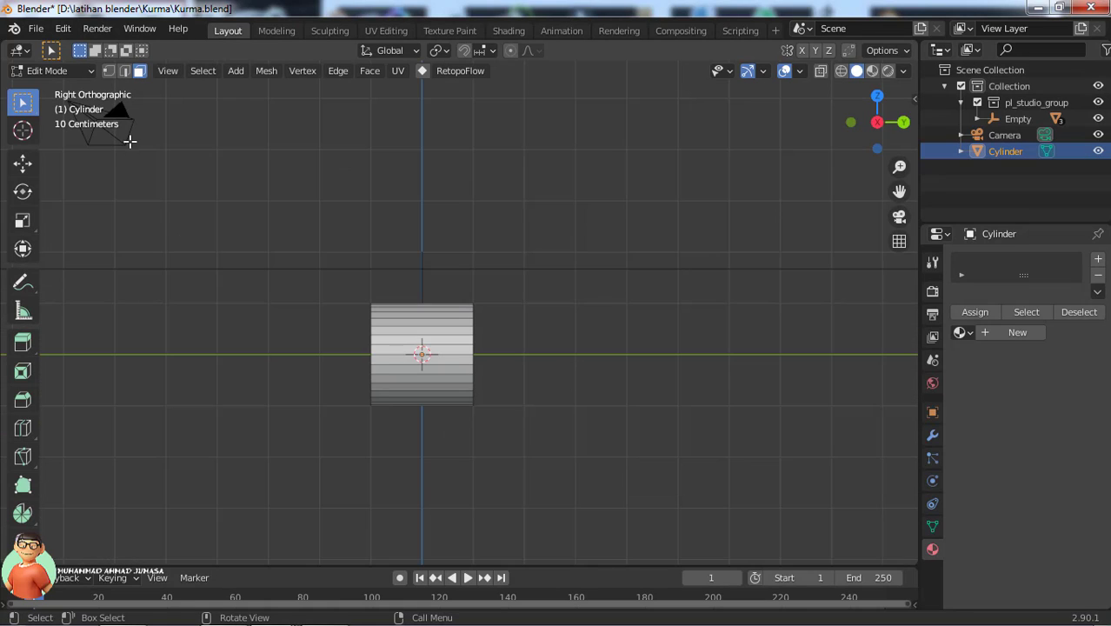
pyautogui.click(108, 70)
pyautogui.moveTo(523, 384)
pyautogui.mouseDown(button='middle')
pyautogui.moveTo(494, 384)
pyautogui.moveTo(523, 386)
pyautogui.mouseUp(button='middle')
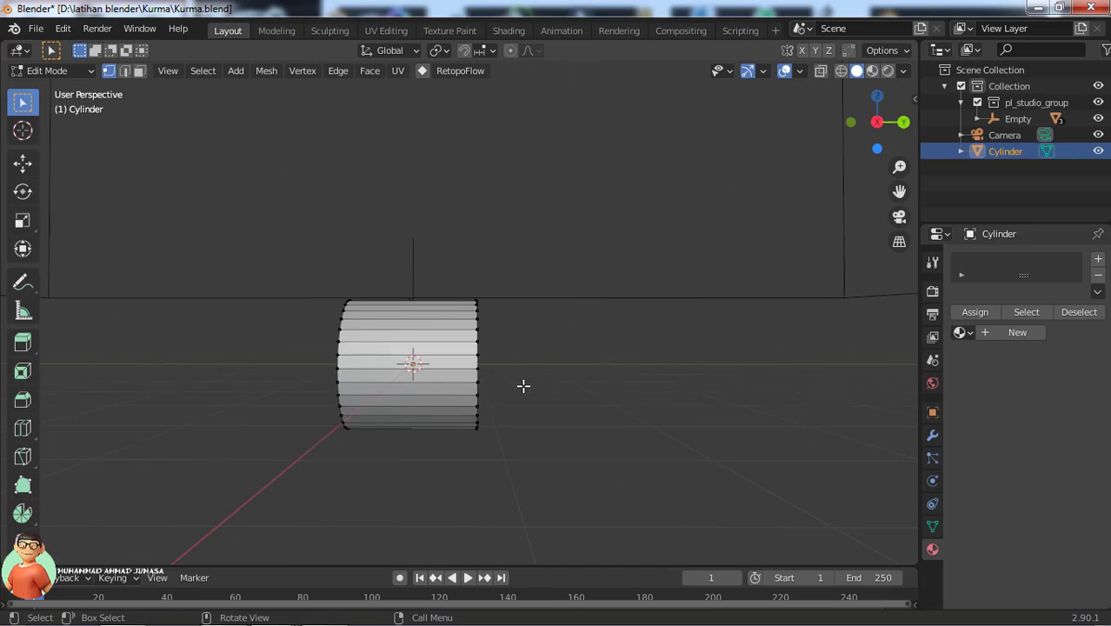
pyautogui.press('KP_1')
pyautogui.press('KP_3')
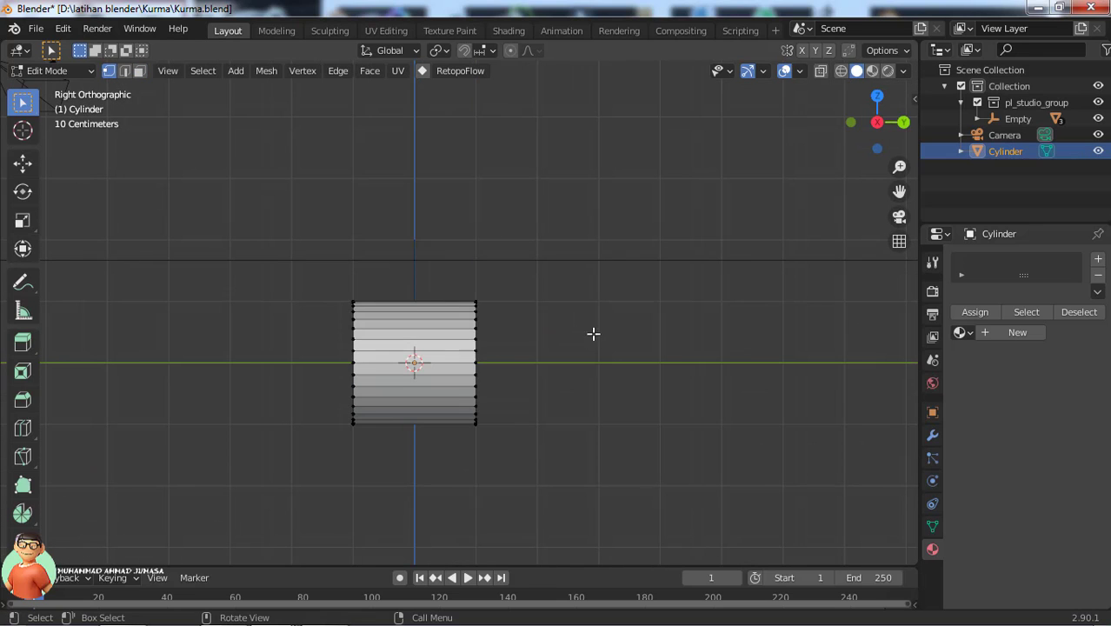
pyautogui.click(822, 70)
pyautogui.moveTo(468, 265); pyautogui.dragTo(546, 474)
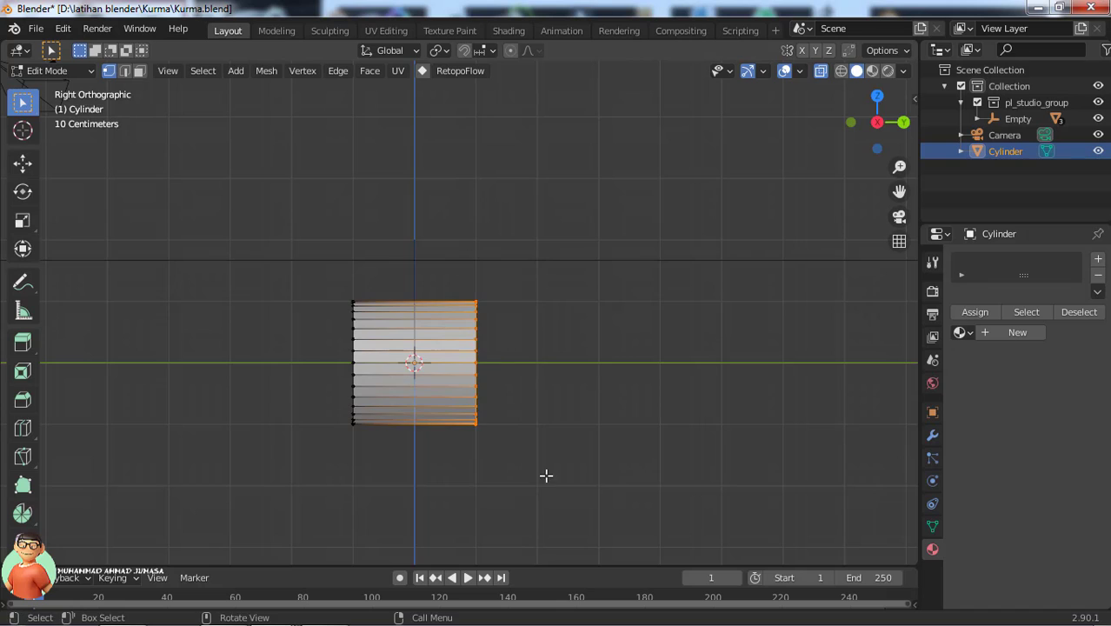
pyautogui.keyDown('shift'); pyautogui.moveTo(563, 449); pyautogui.dragTo(566, 446, button='middle'); pyautogui.keyUp('shift')
pyautogui.press('s')
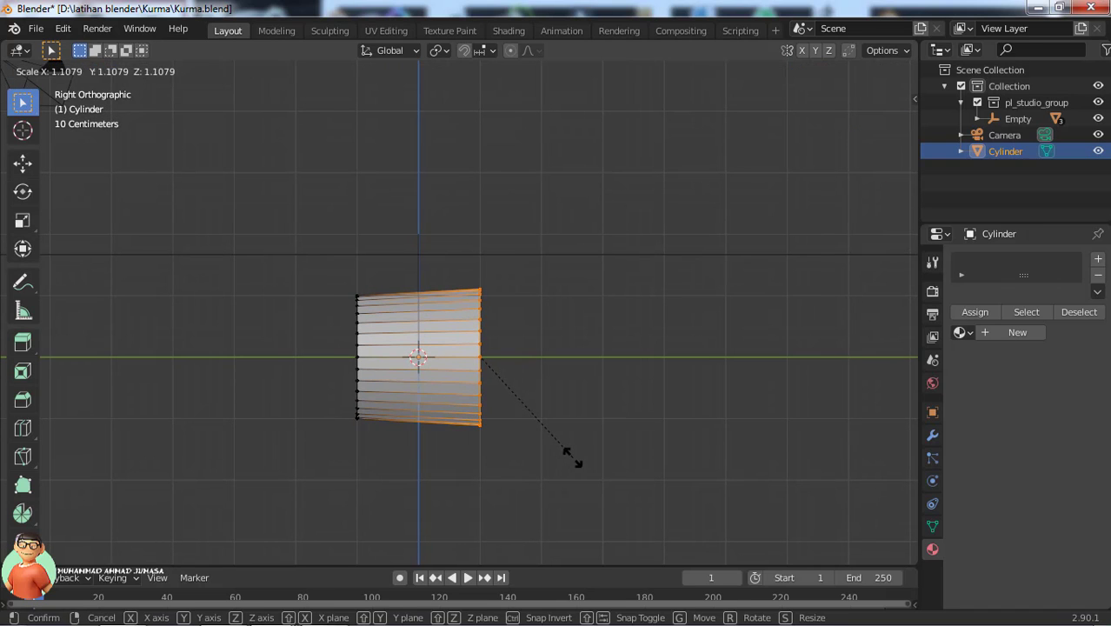
pyautogui.click(573, 457)
# Extrude the enlarged ring outward along Y, scale the new ring to about 0.7, and move it back about 0.07 m.
pyautogui.press('e')
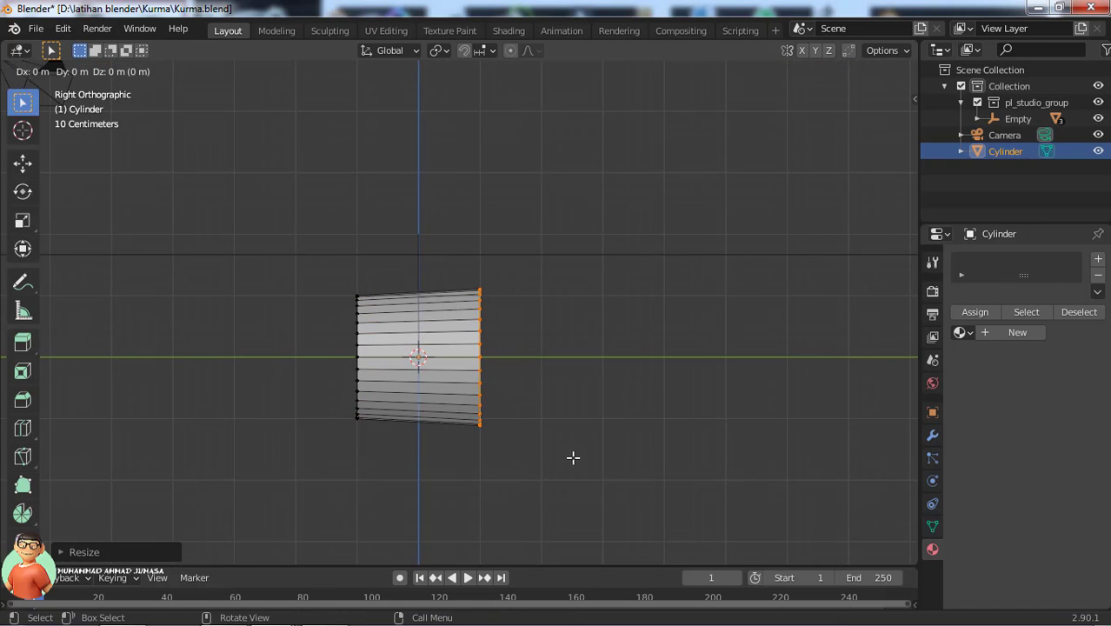
pyautogui.press('y')
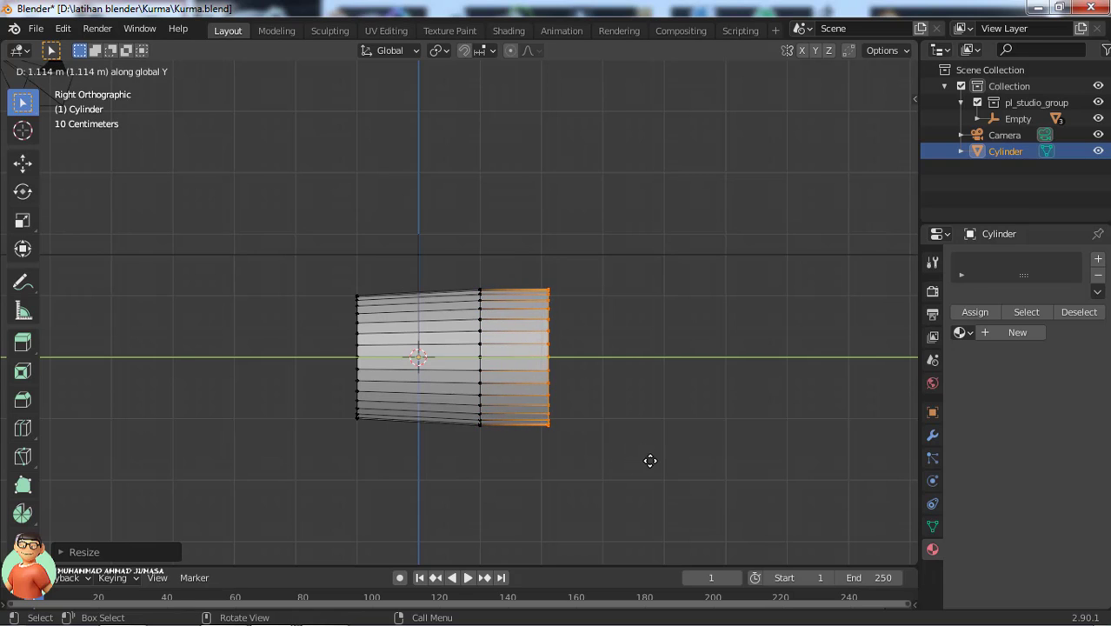
pyautogui.click(628, 456)
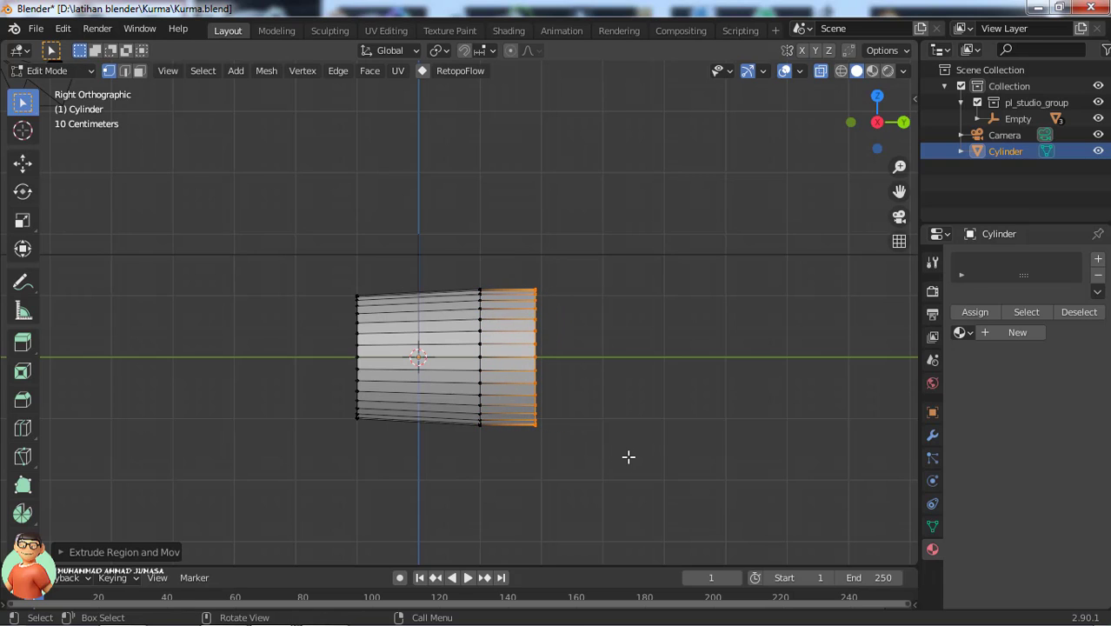
pyautogui.press('s')
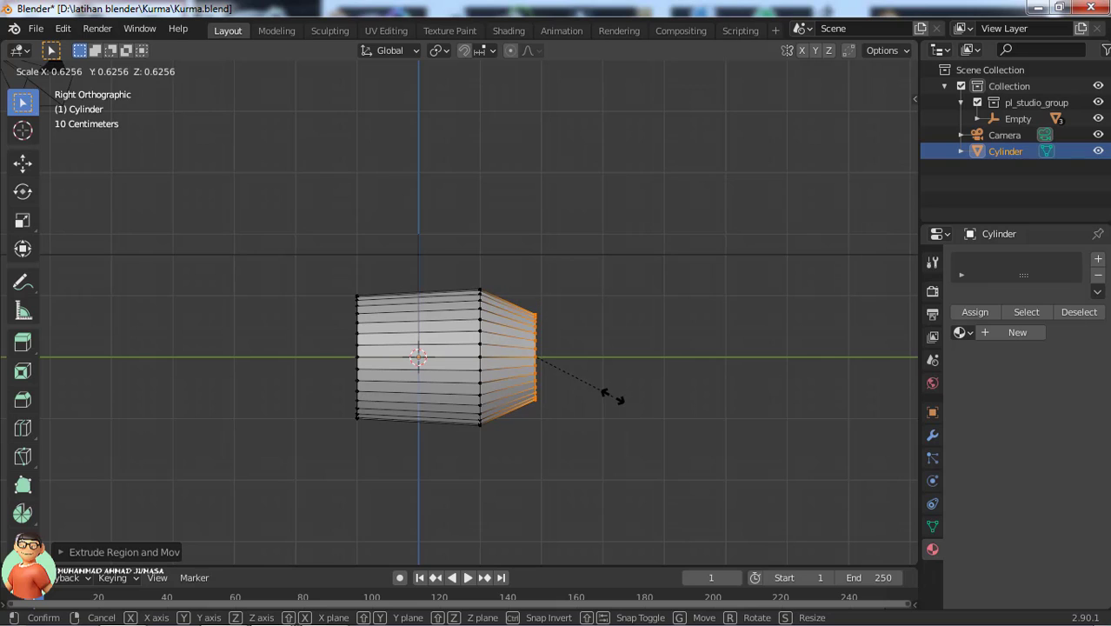
pyautogui.click(615, 405)
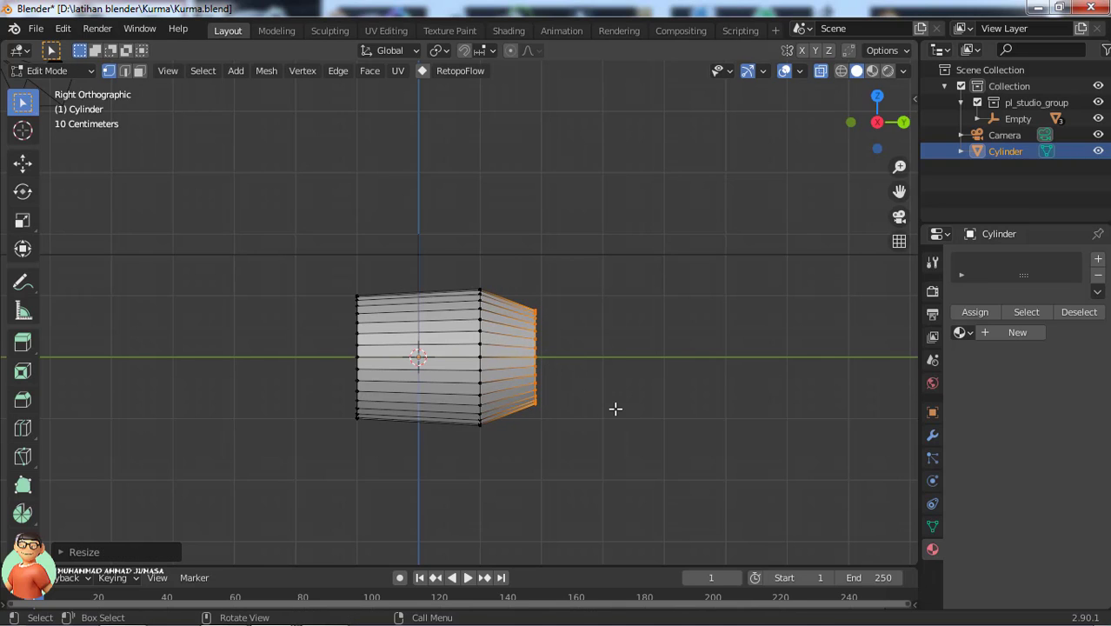
pyautogui.press('g')
pyautogui.press('y')
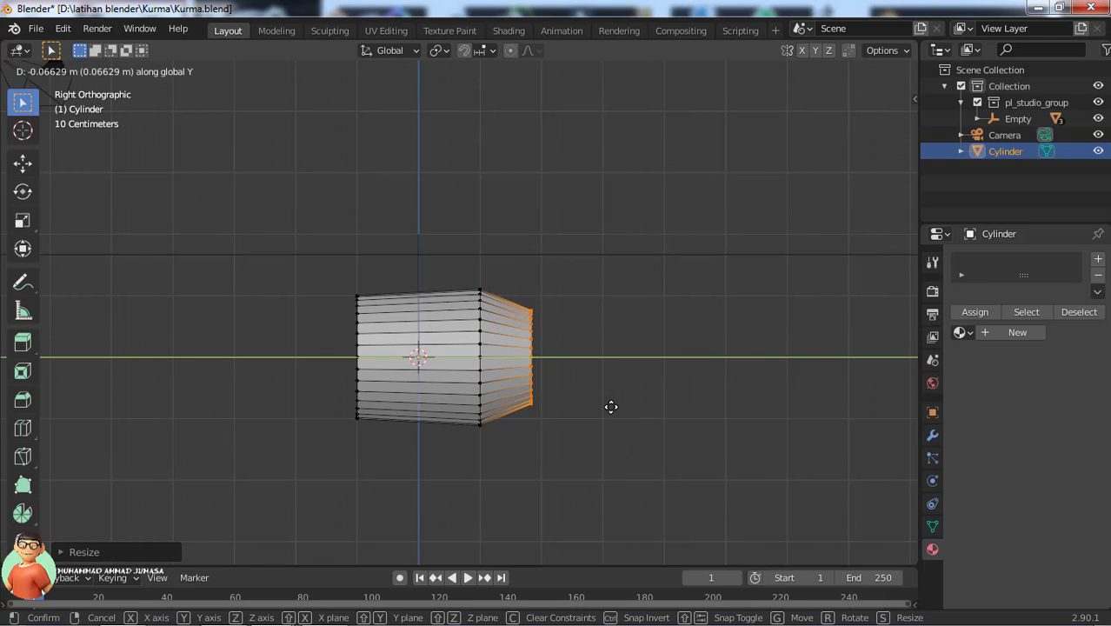
pyautogui.click(611, 407)
# Extrude the end ring again along Y, shrink it to about 0.75, and pull it back about 0.2 m into a short rim.
pyautogui.press('g')
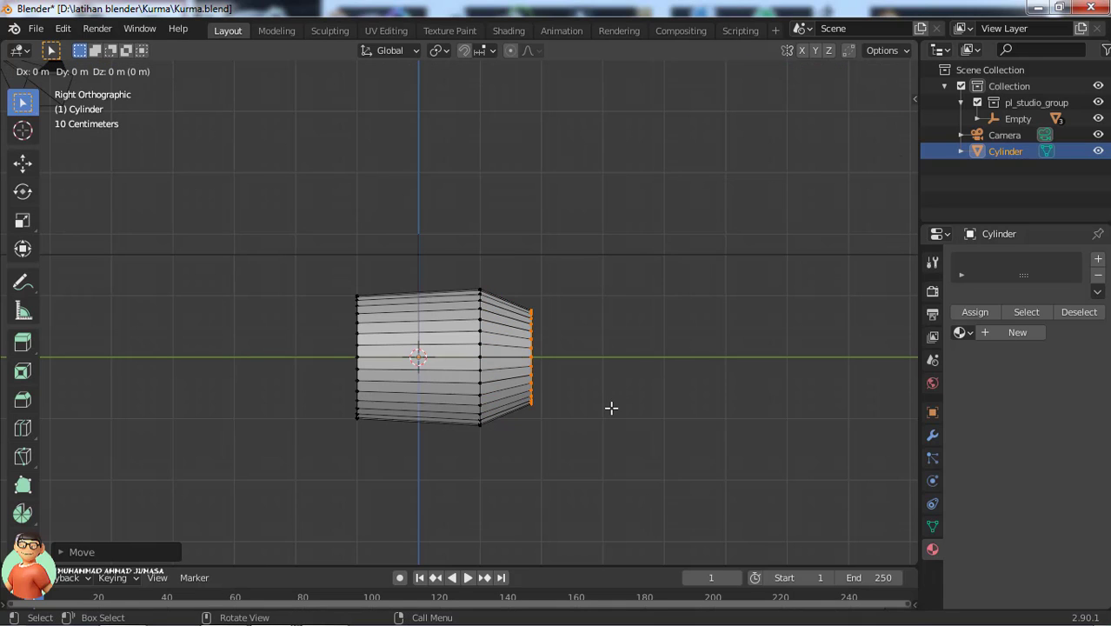
pyautogui.press('y')
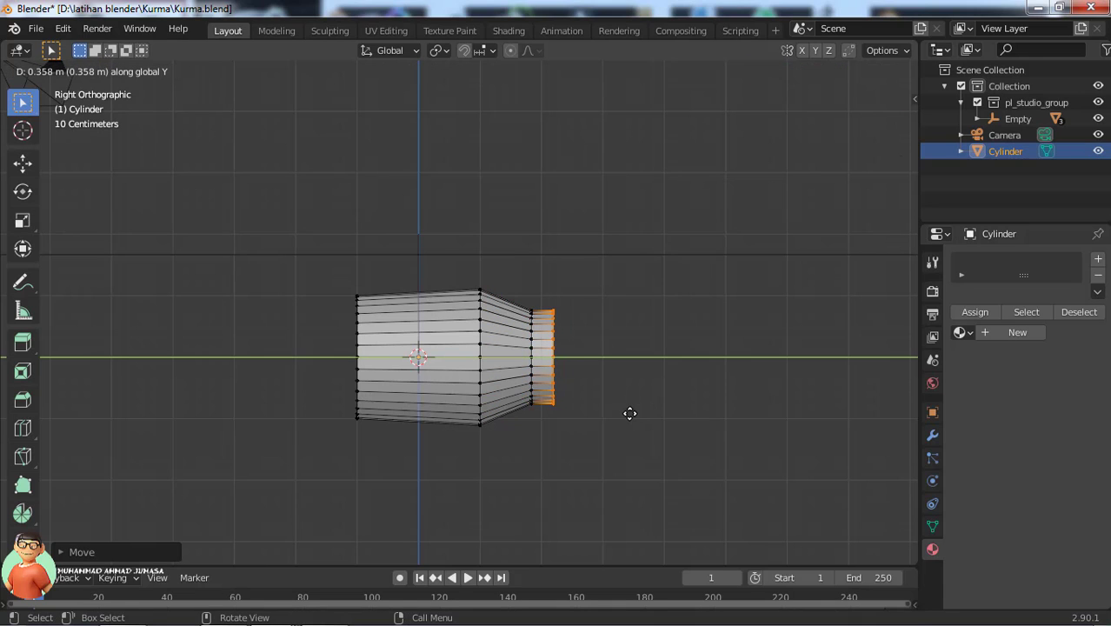
pyautogui.click(630, 414)
pyautogui.press('s')
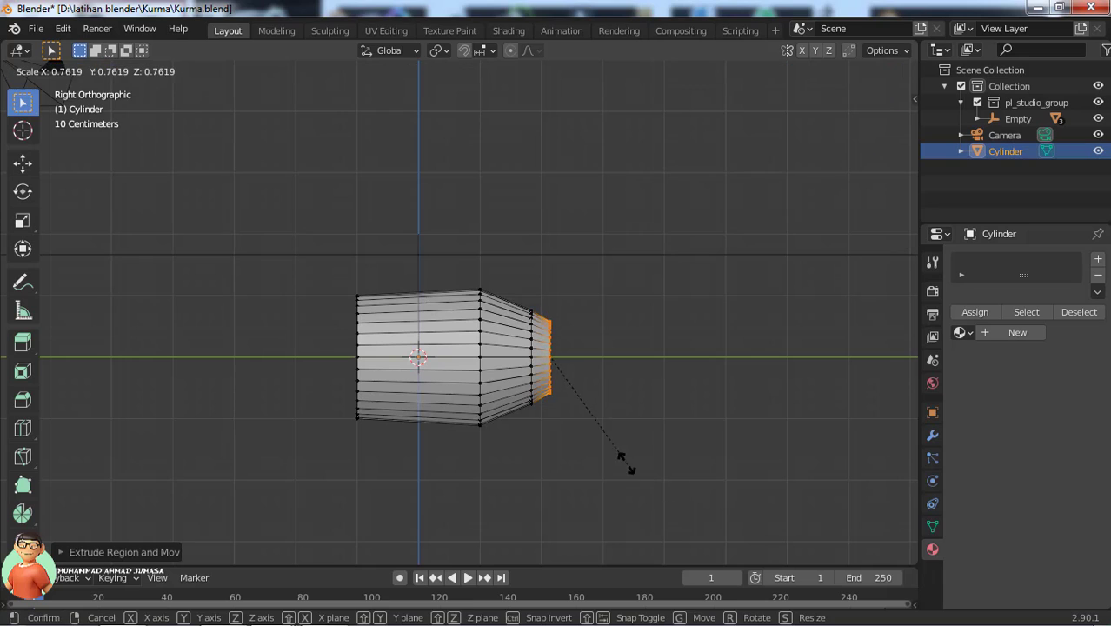
pyautogui.click(616, 454)
pyautogui.press('g')
pyautogui.press('y')
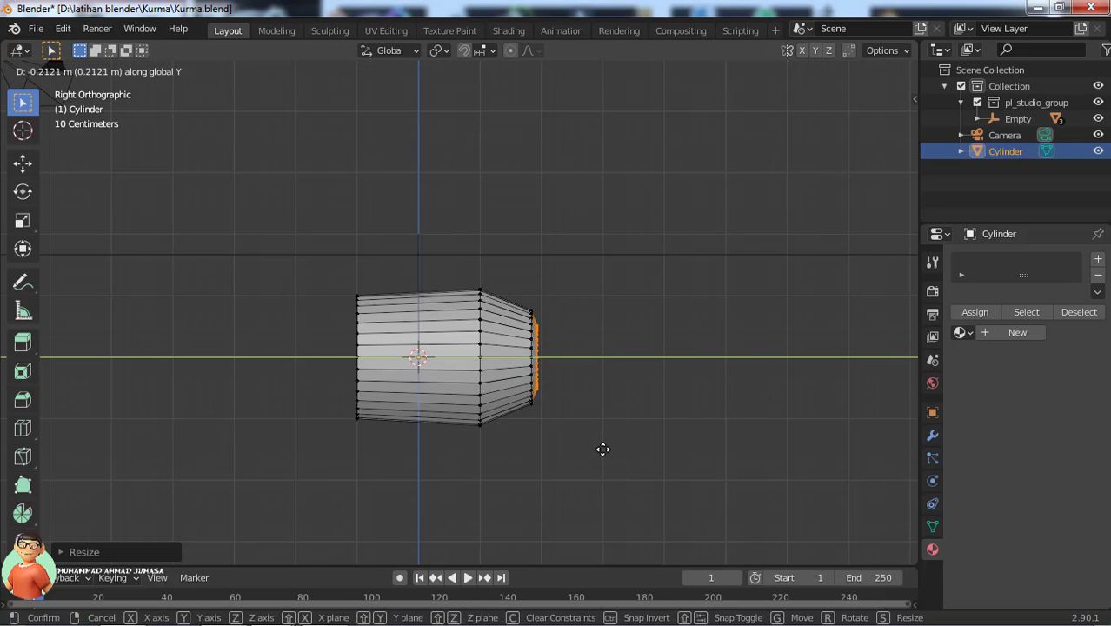
pyautogui.click(604, 449)
pyautogui.press('s')
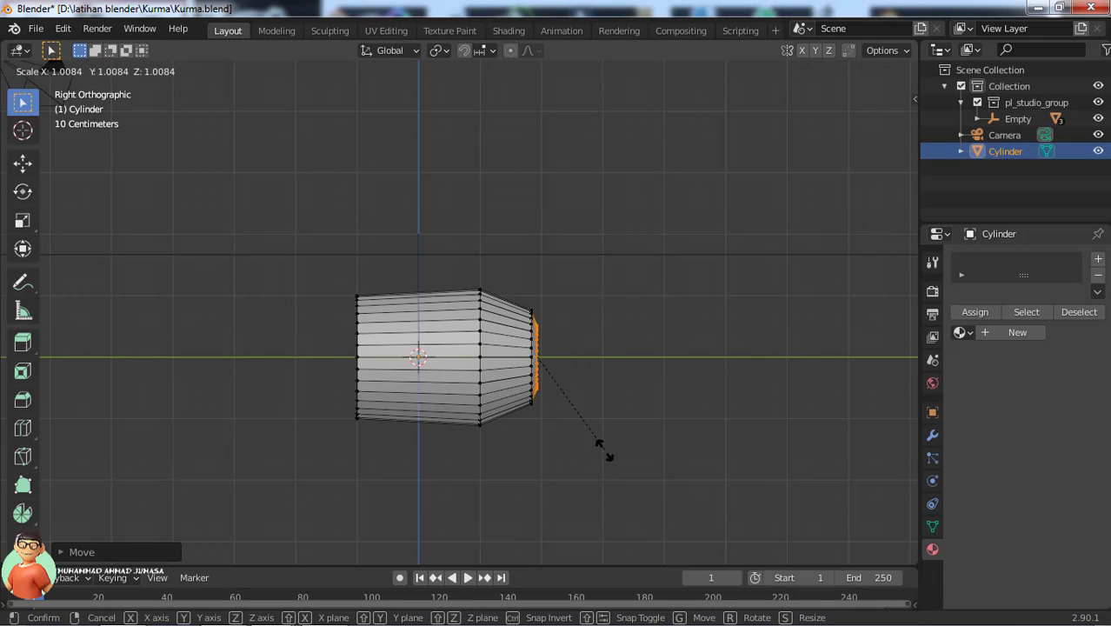
pyautogui.click(605, 455)
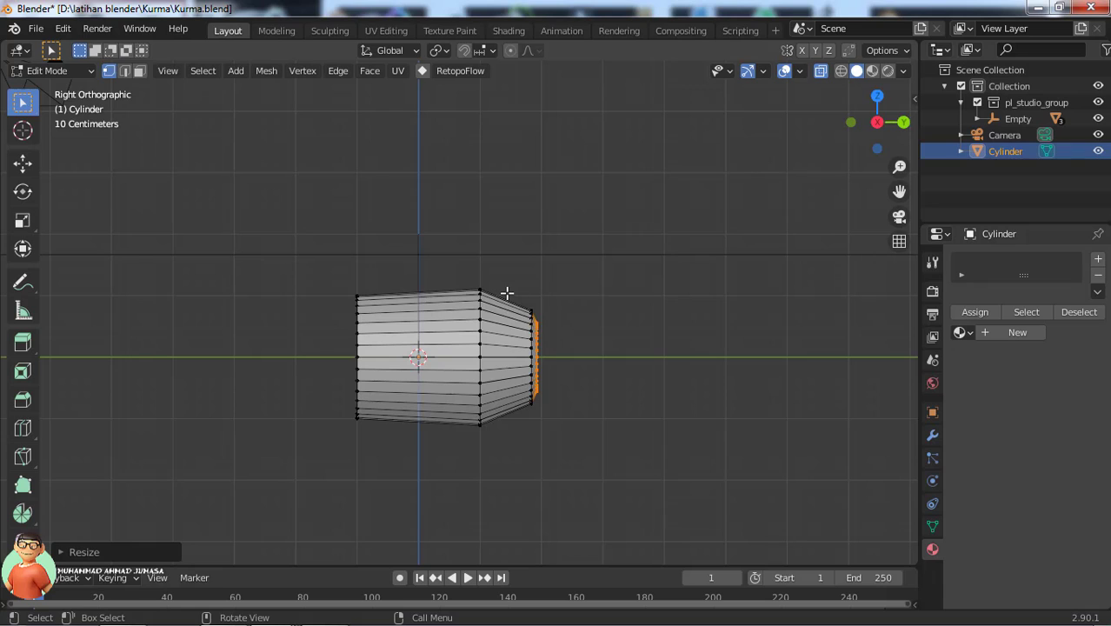
# Select the last two end rings, scale them down slightly, and move them about 0.1 m back toward the body along Y.
pyautogui.moveTo(507, 293); pyautogui.dragTo(606, 459)
pyautogui.press('s')
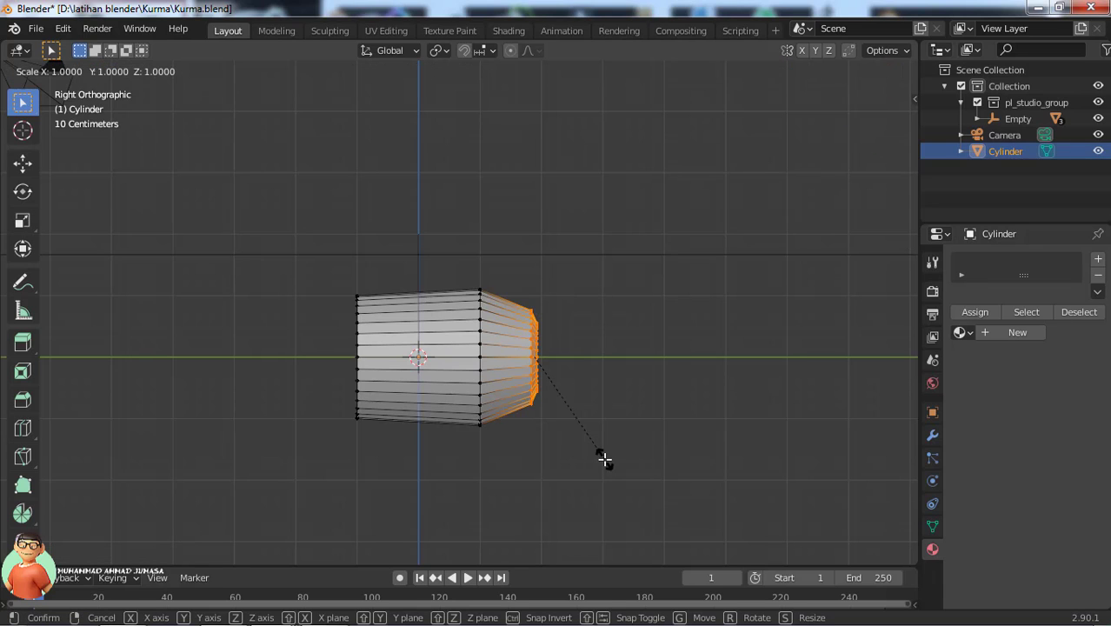
pyautogui.click(597, 452)
pyautogui.press('g')
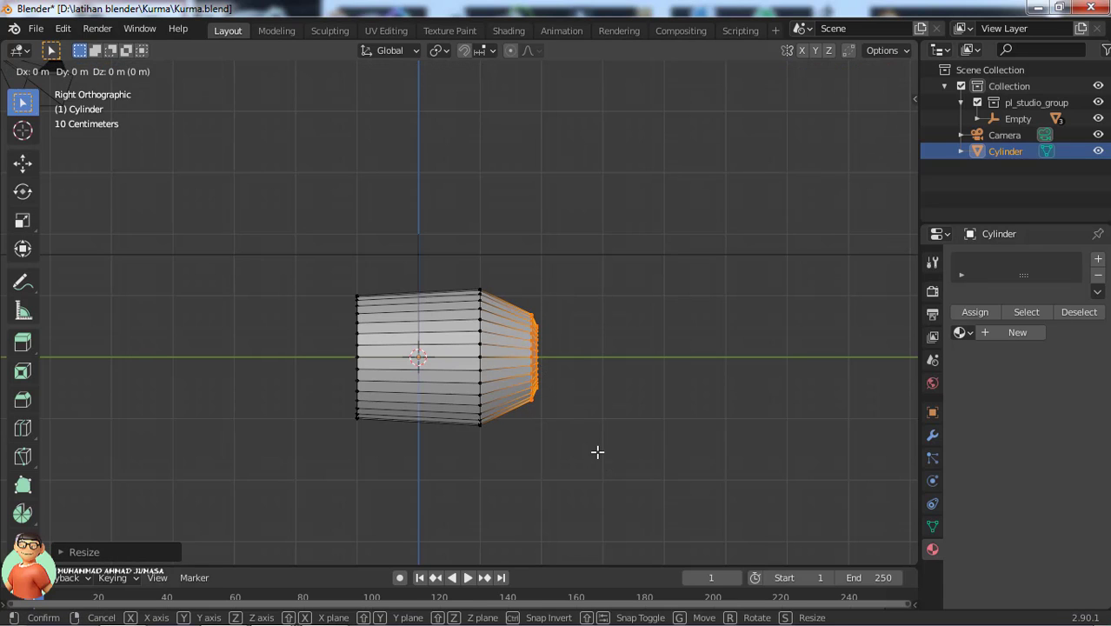
pyautogui.press('y')
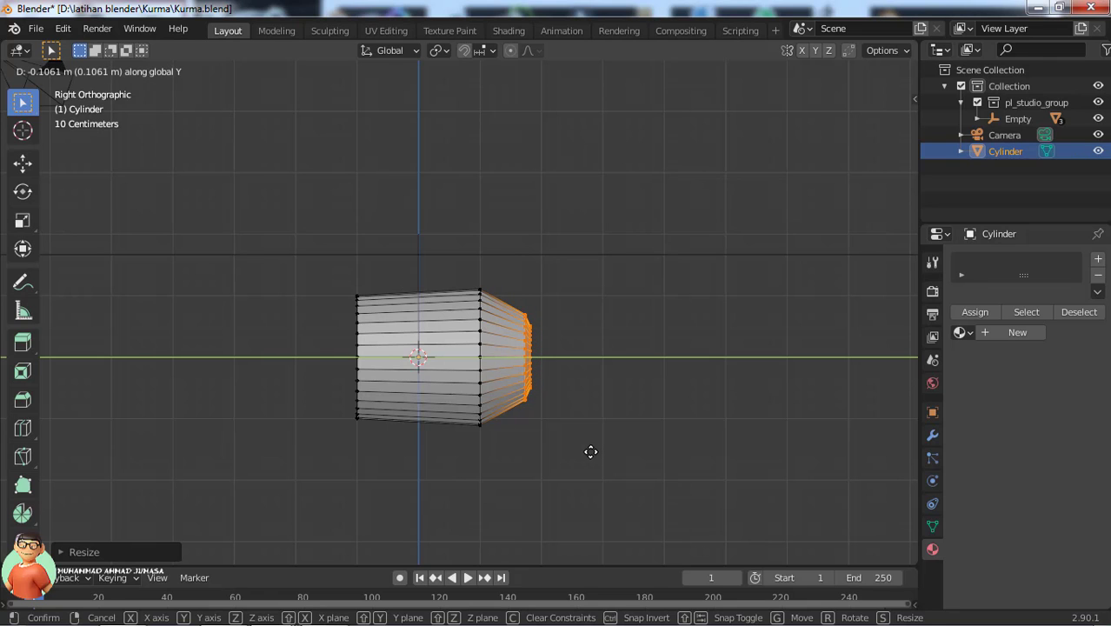
pyautogui.click(590, 452)
# Select the vertex loop around the open rim, turn X-ray off, and extrude the loop inward with a scale of about 0.6.
pyautogui.moveTo(590, 449); pyautogui.dragTo(635, 430, button='middle')
pyautogui.hotkey('alt', 'a')
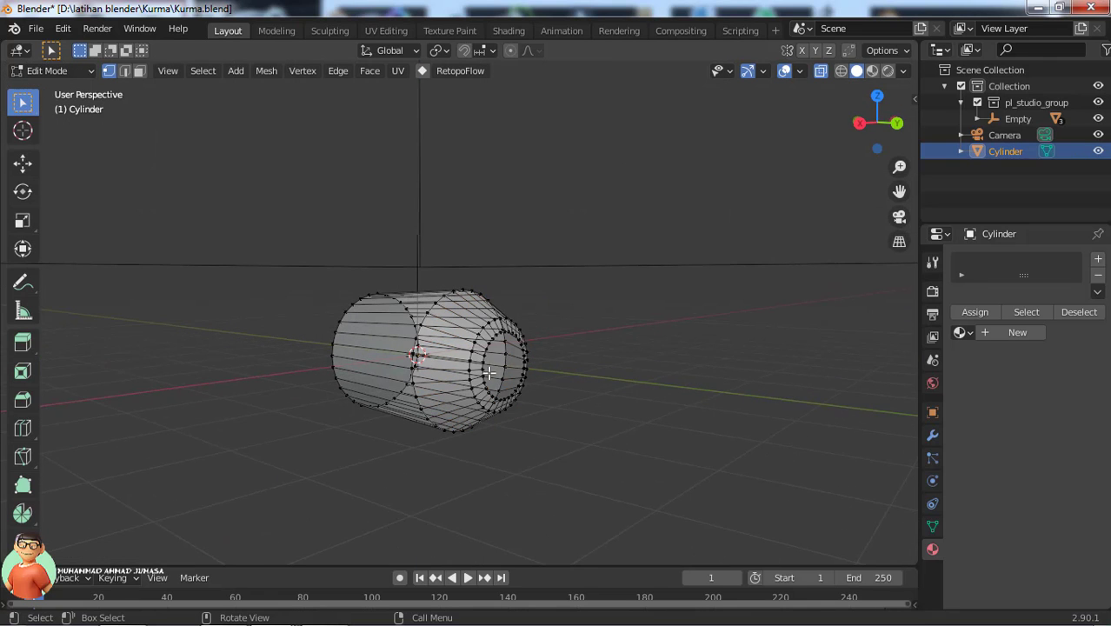
pyautogui.keyDown('alt'); pyautogui.click(482, 365); pyautogui.keyUp('alt')
pyautogui.scroll(3, 571, 392)
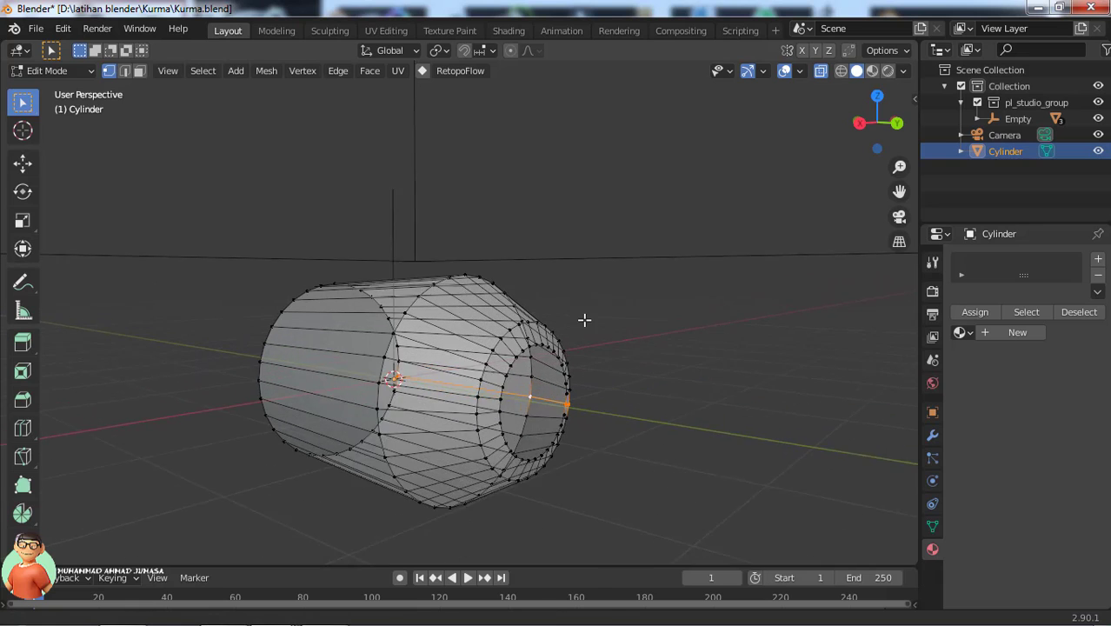
pyautogui.keyDown('alt'); pyautogui.click(516, 385); pyautogui.keyUp('alt')
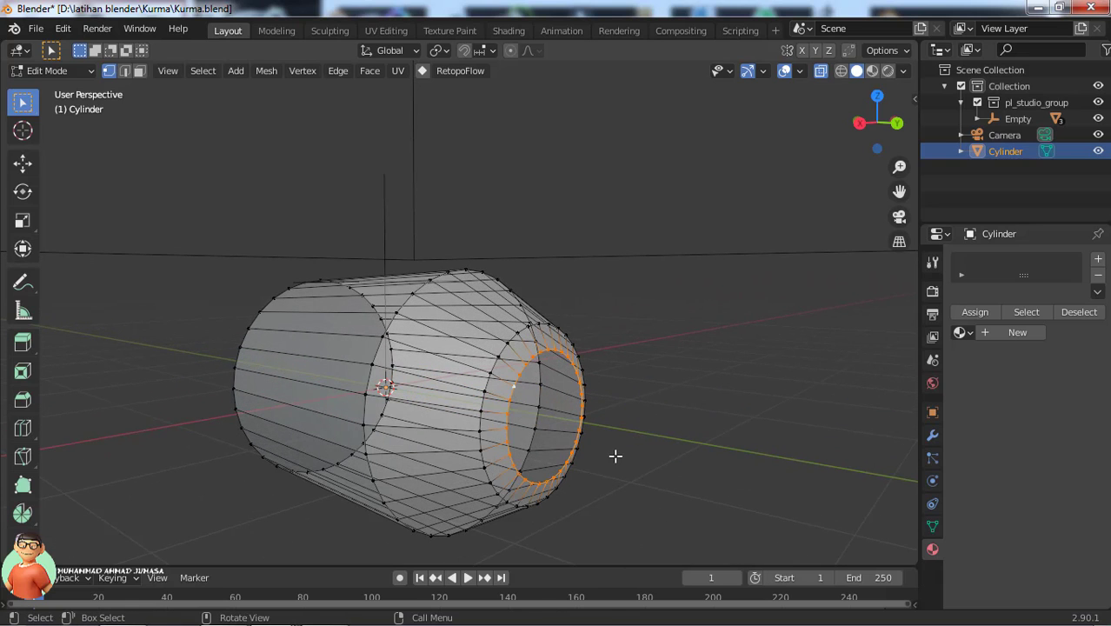
pyautogui.moveTo(615, 454)
pyautogui.mouseDown(button='middle')
pyautogui.moveTo(587, 437)
pyautogui.moveTo(600, 441)
pyautogui.mouseUp(button='middle')
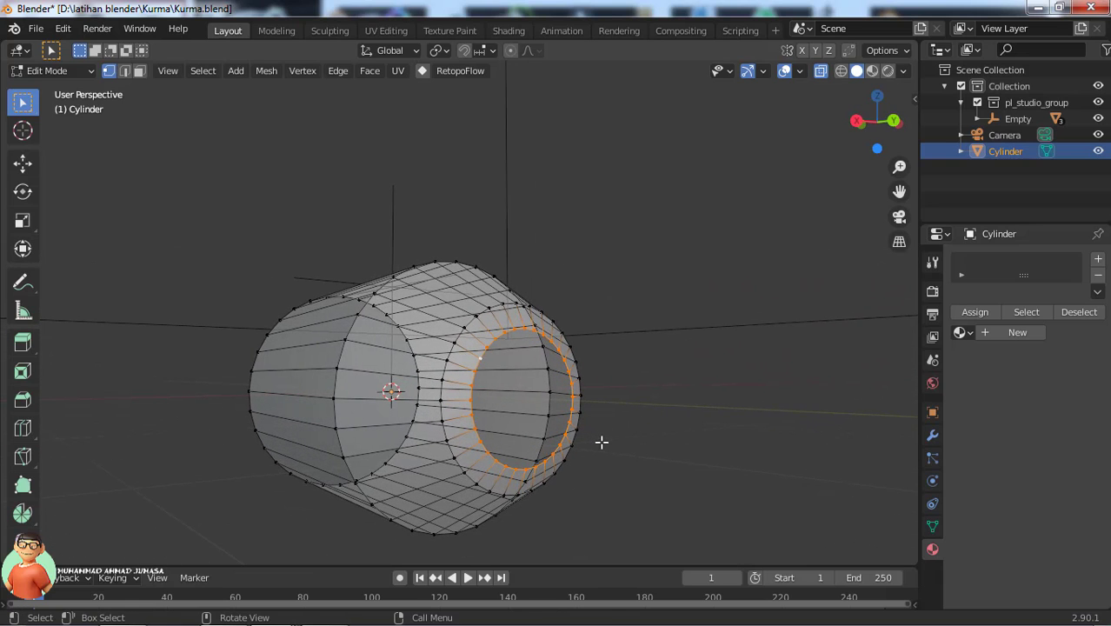
pyautogui.click(821, 71)
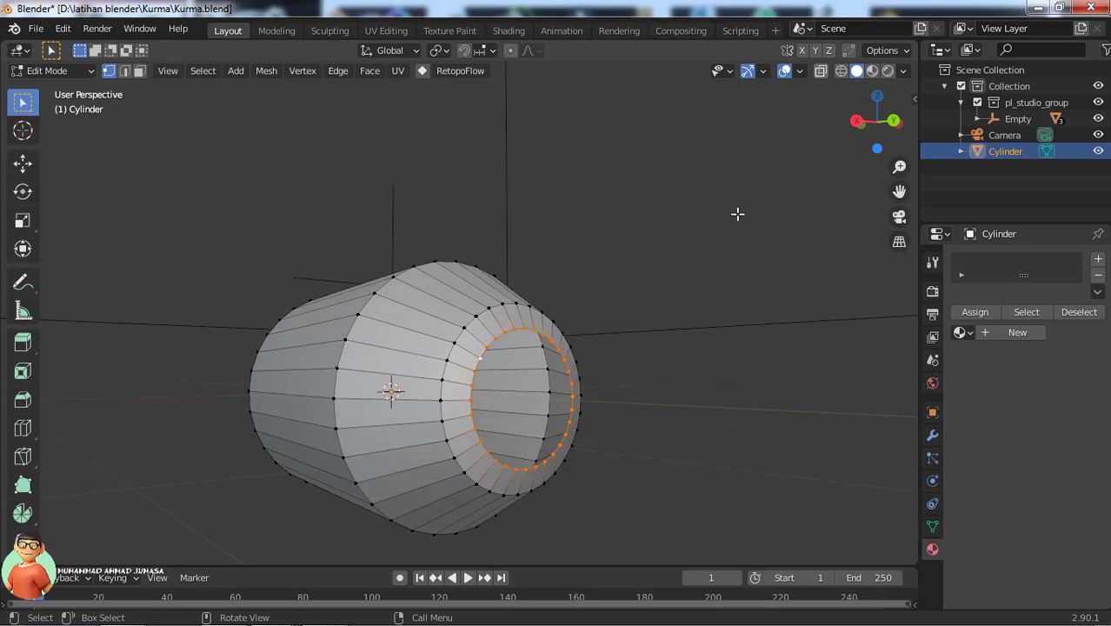
pyautogui.press('g')
pyautogui.press('s')
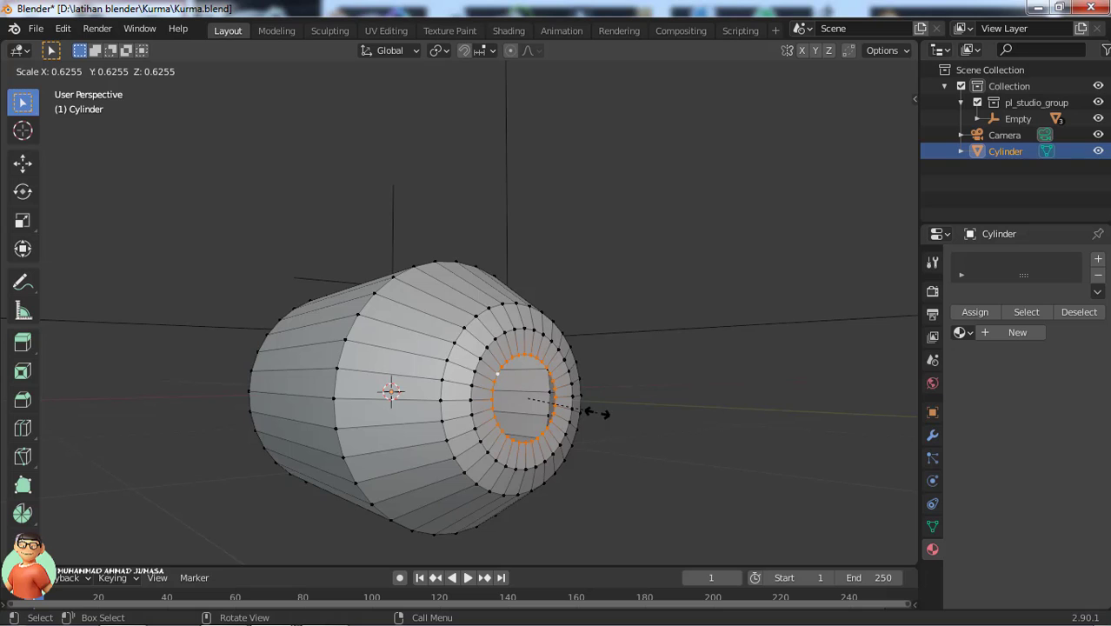
pyautogui.rightClick(597, 413)
# Extrude the inner ring inward two more times, scaling each new ring down until only a tiny hole is left at the center.
pyautogui.press('s')
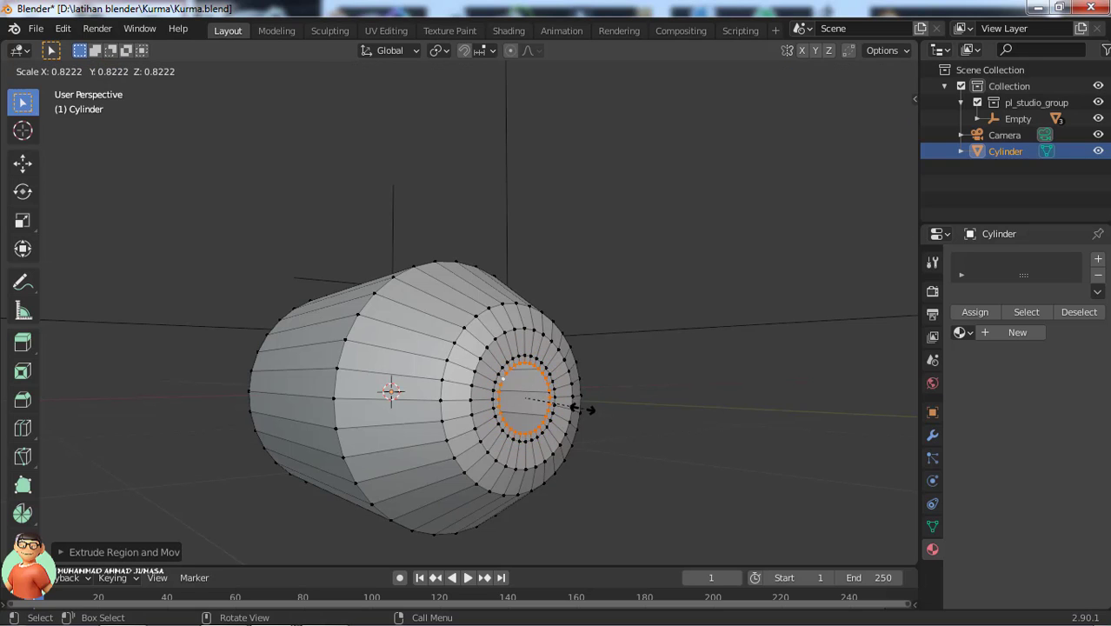
pyautogui.click(551, 400)
pyautogui.press('g')
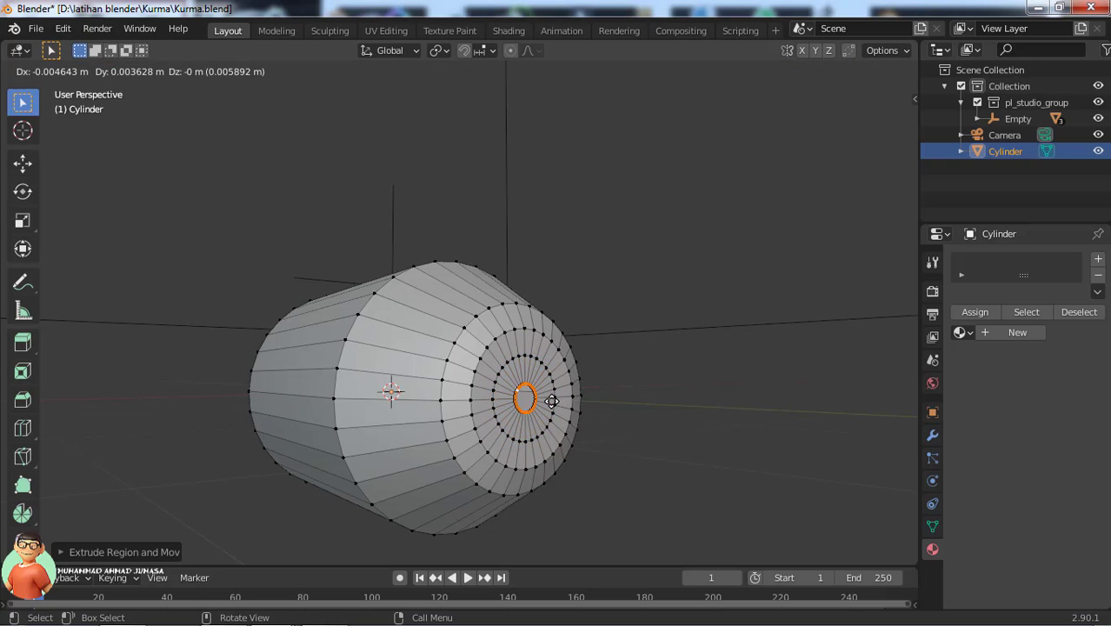
pyautogui.press('s')
pyautogui.click(536, 399)
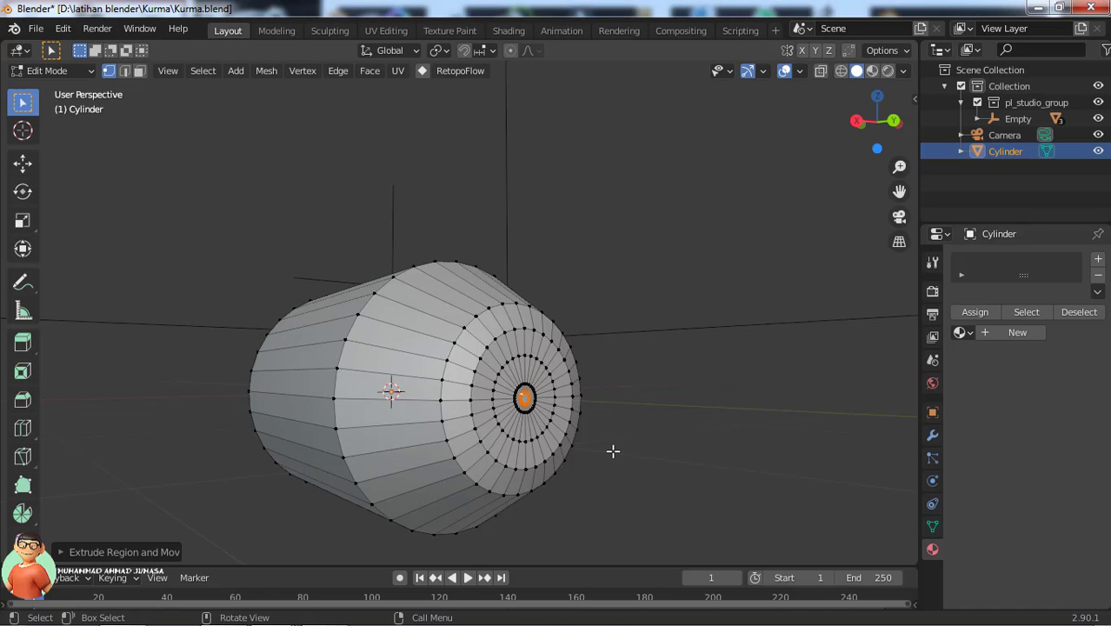
# Merge the tiny inner ring's vertices at their center to close this end of the body.
pyautogui.scroll(5, 613, 451)
pyautogui.keyDown('shift'); pyautogui.moveTo(710, 446); pyautogui.dragTo(655, 345, button='middle'); pyautogui.keyUp('shift')
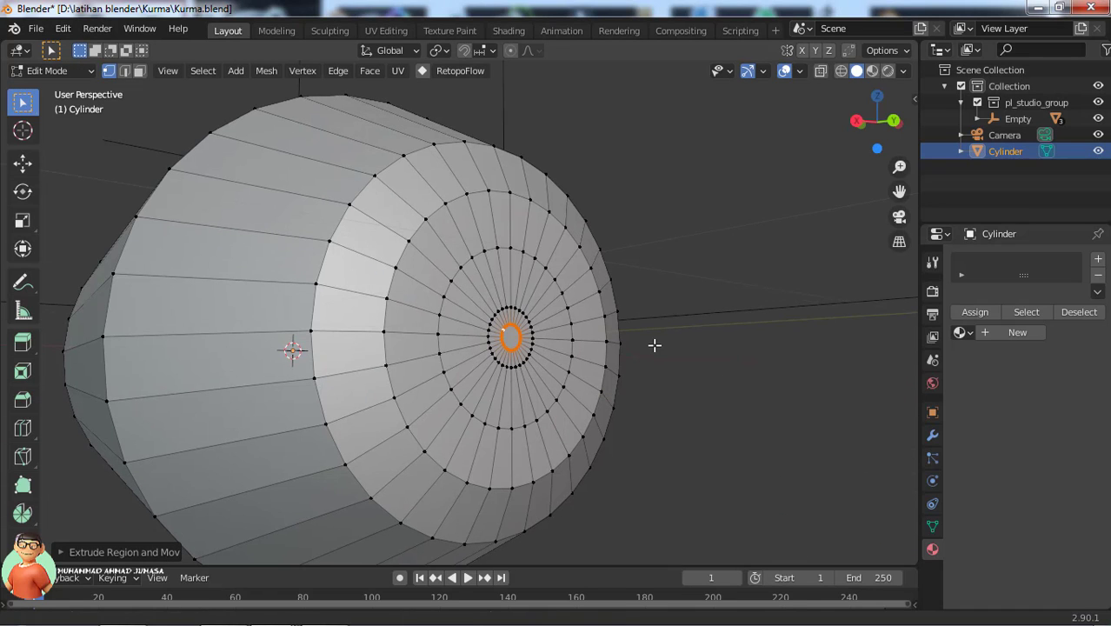
pyautogui.press('m')
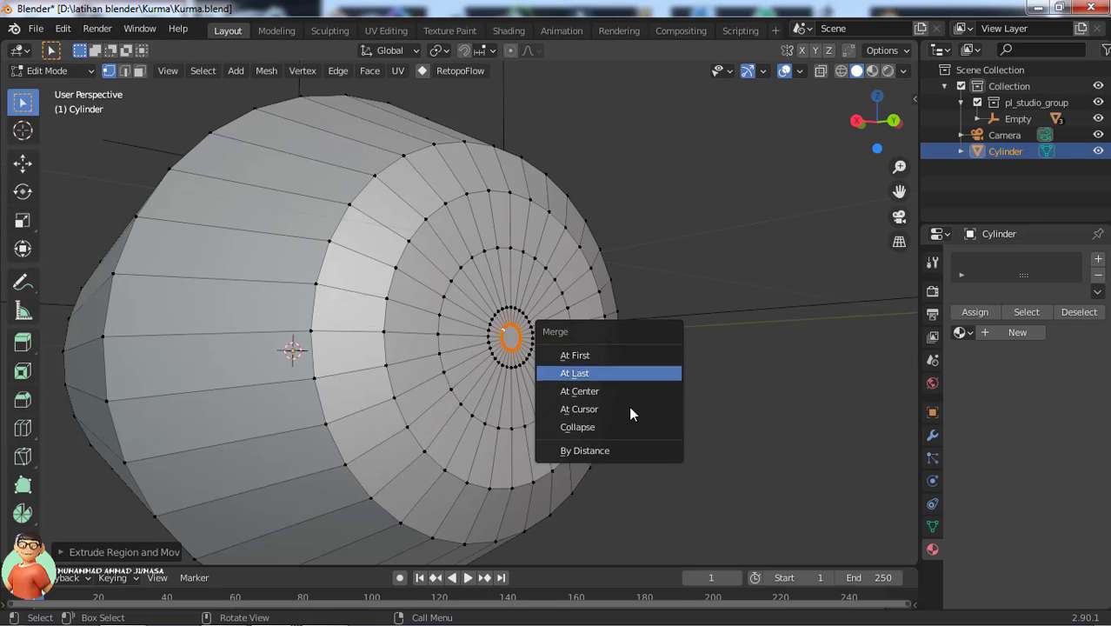
pyautogui.click(612, 388)
# In the right orthographic view with X-ray on, select the whole ring at the opposite flat end and scale it down slightly.
pyautogui.press('KP_5')
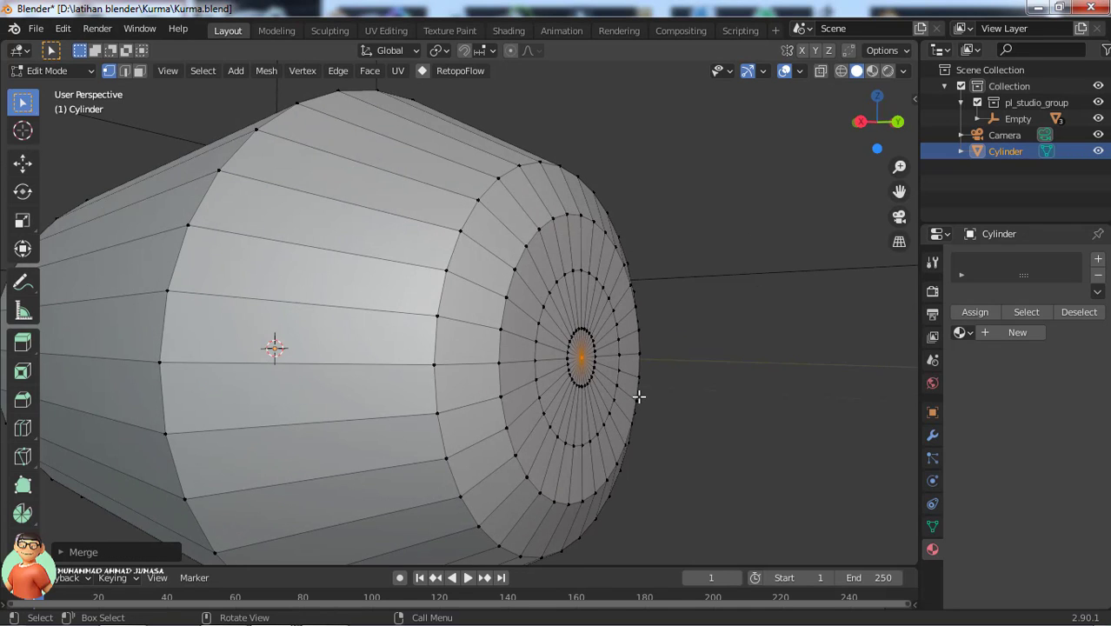
pyautogui.press('KP_1')
pyautogui.press('KP_3')
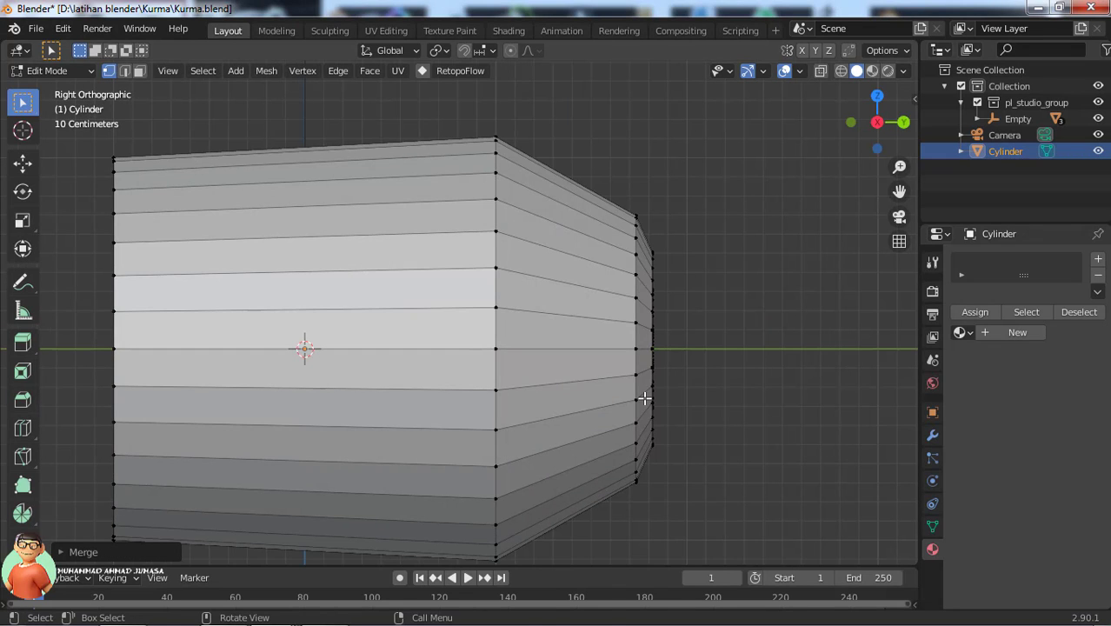
pyautogui.scroll(-5, 645, 398)
pyautogui.keyDown('shift'); pyautogui.moveTo(622, 407); pyautogui.dragTo(751, 415, button='middle'); pyautogui.keyUp('shift')
pyautogui.click(821, 71)
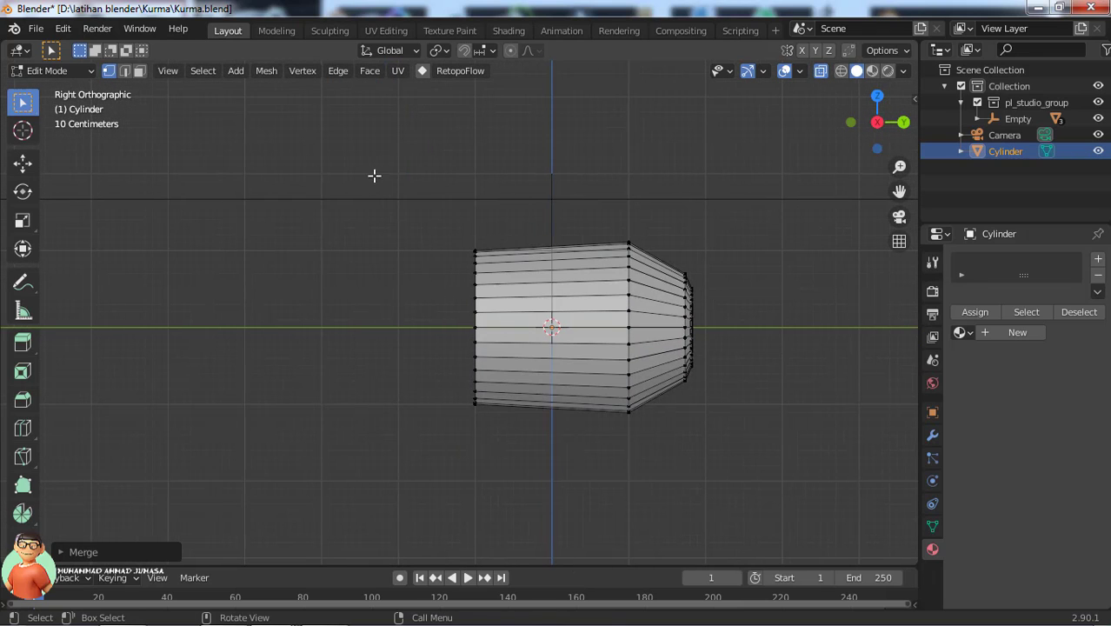
pyautogui.moveTo(374, 175); pyautogui.dragTo(527, 452)
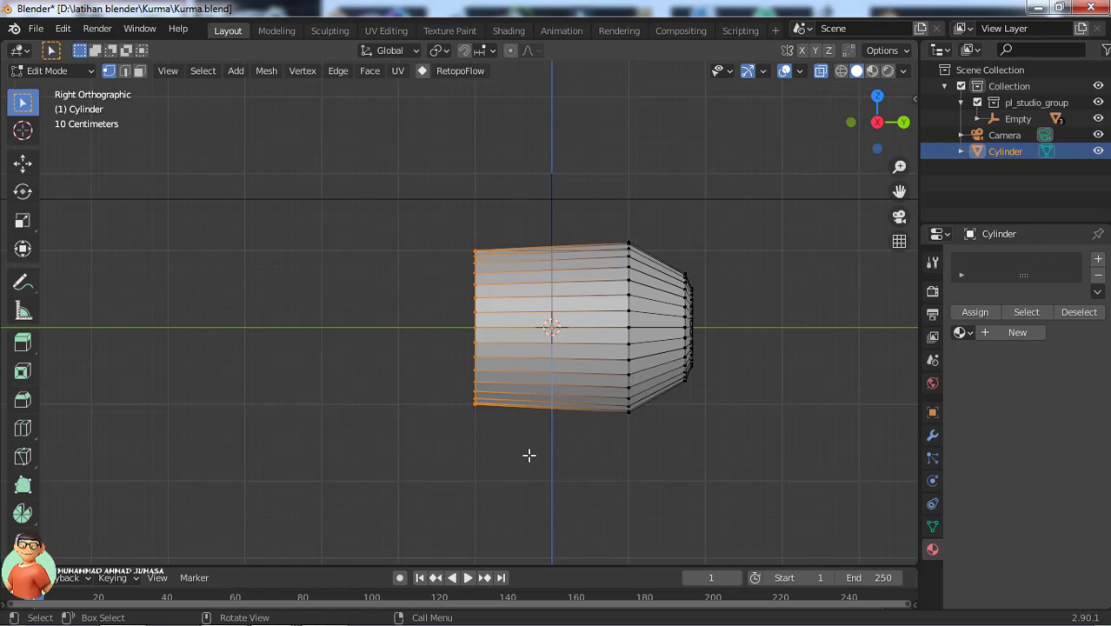
pyautogui.press('s')
pyautogui.click(529, 451)
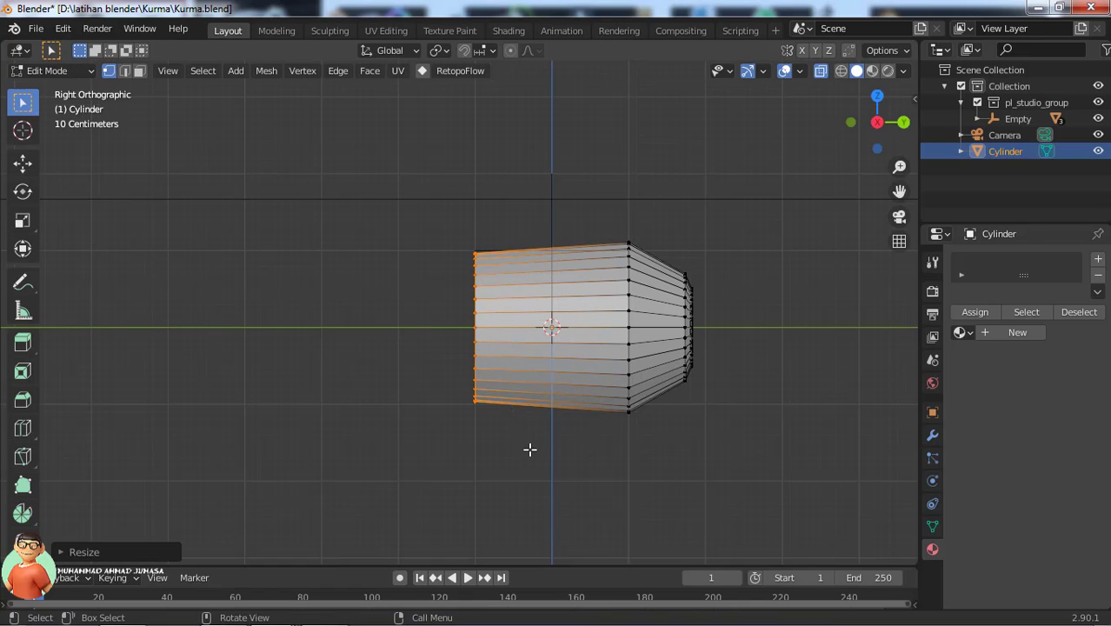
# Extrude the selected end ring outward along Y, shrink it, and pull it partway back toward the body along Y.
pyautogui.press('g')
pyautogui.press('y')
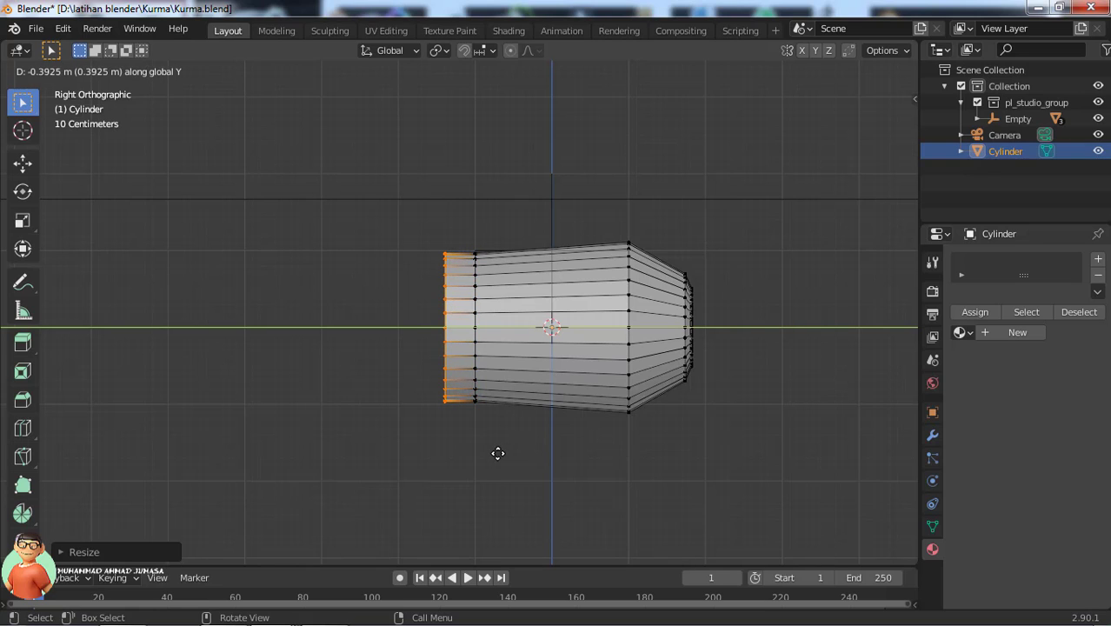
pyautogui.click(456, 459)
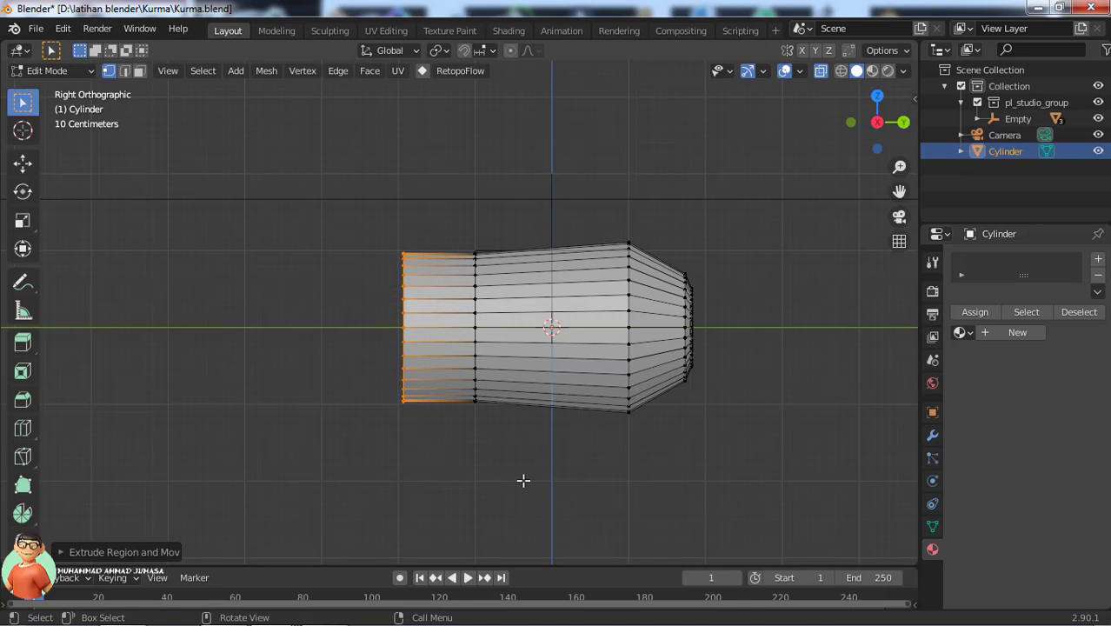
pyautogui.press('s')
pyautogui.click(456, 432)
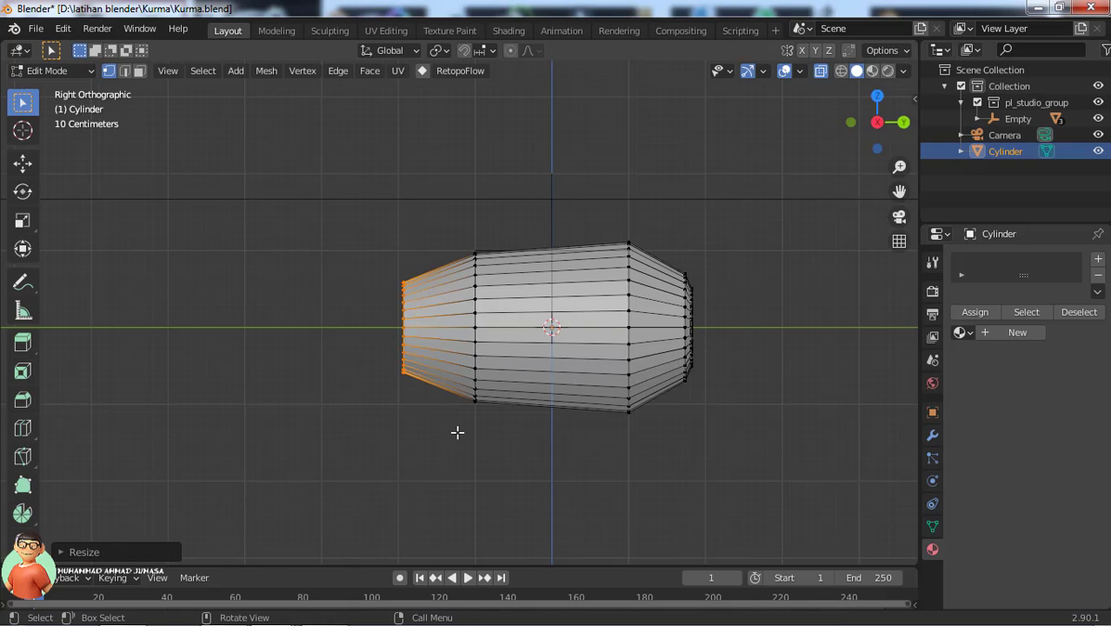
pyautogui.press('g')
pyautogui.press('y')
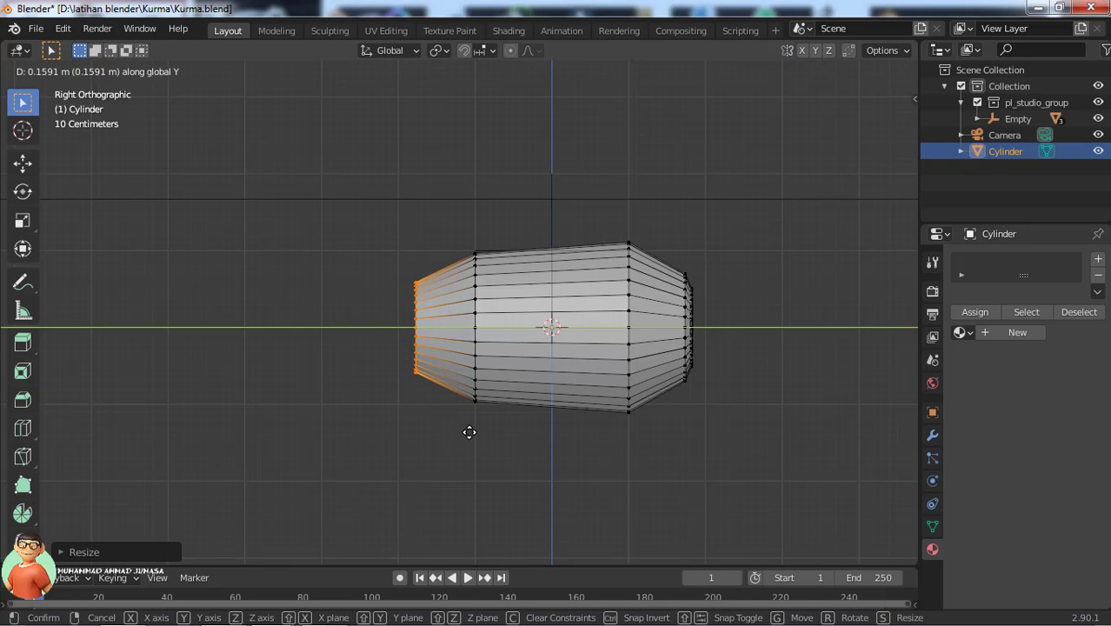
pyautogui.click(477, 432)
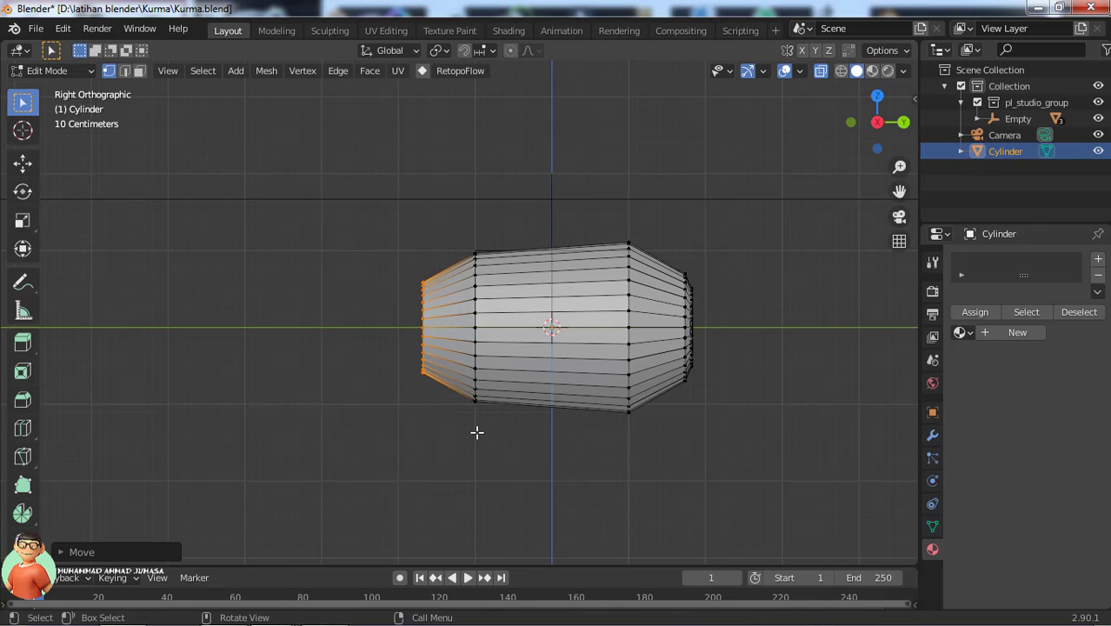
# Extrude the narrowed ring outward again, scale it down, and move it about 0.13 m back toward the body along Y.
pyautogui.press('e')
pyautogui.click(456, 433)
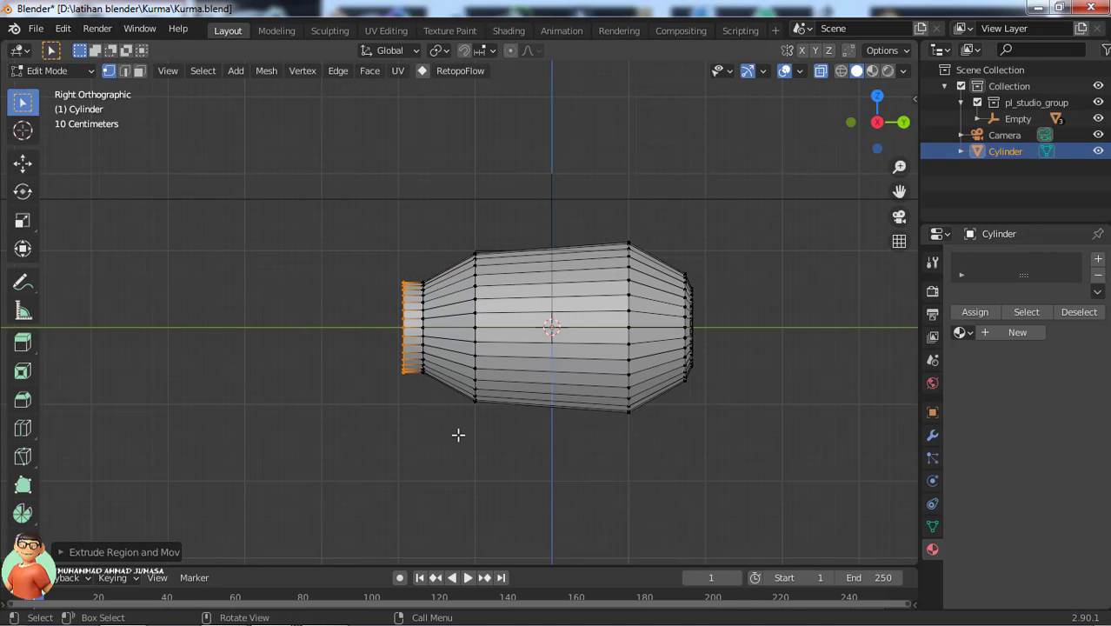
pyautogui.press('s')
pyautogui.click(430, 400)
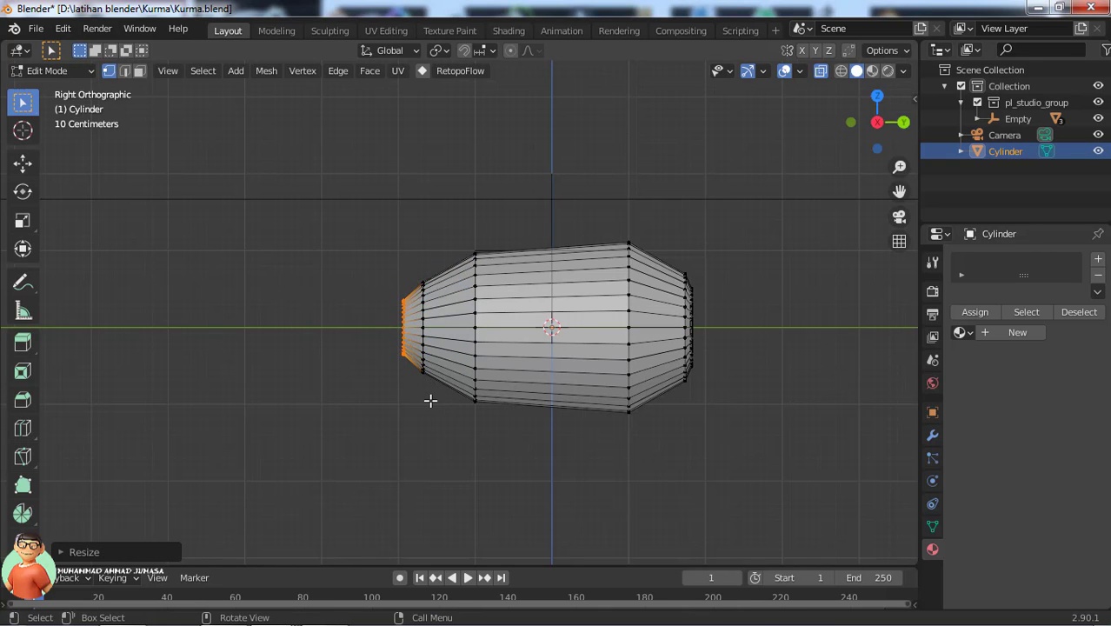
pyautogui.press('g')
pyautogui.press('y')
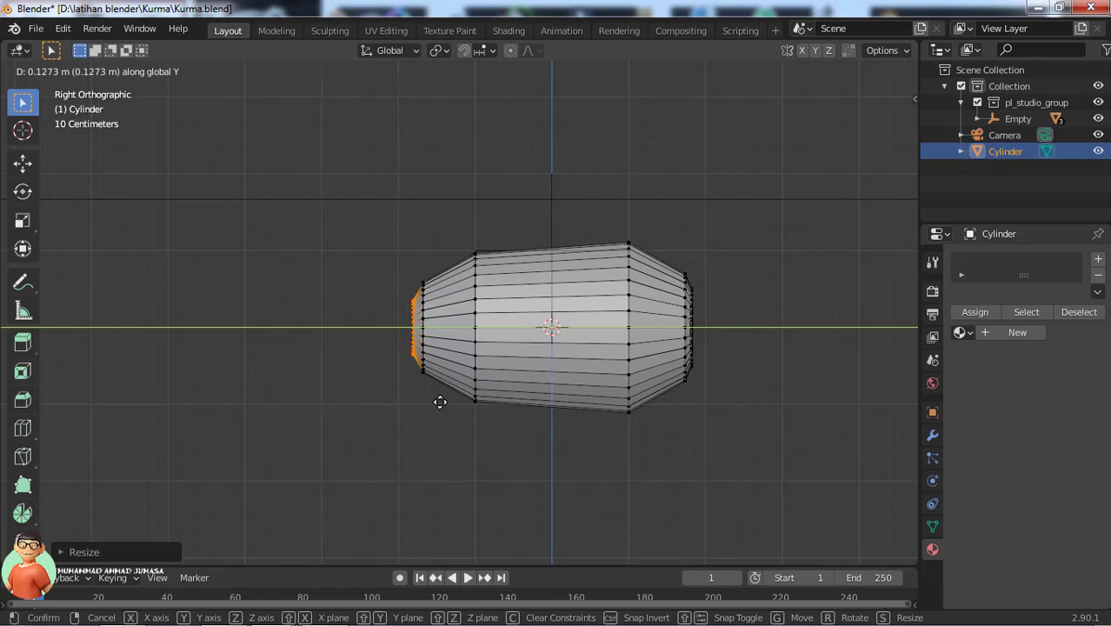
pyautogui.click(440, 402)
# Extrude a third, shorter ring outward along Y, scale it to roughly half size, and pull it slightly back toward the body.
pyautogui.press('g')
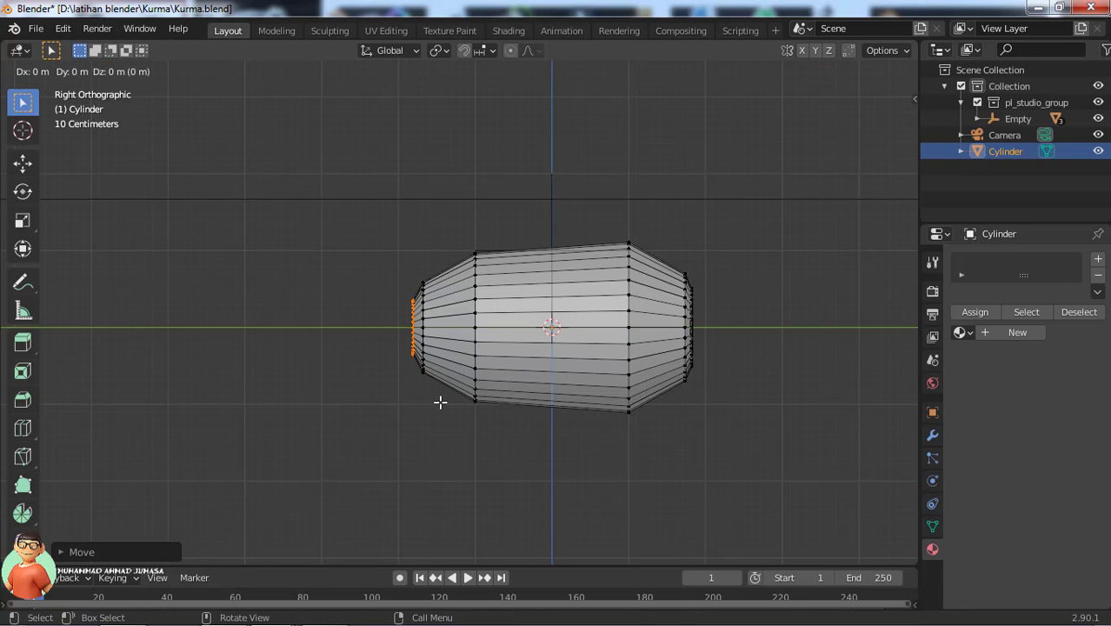
pyautogui.press('y')
pyautogui.click(429, 401)
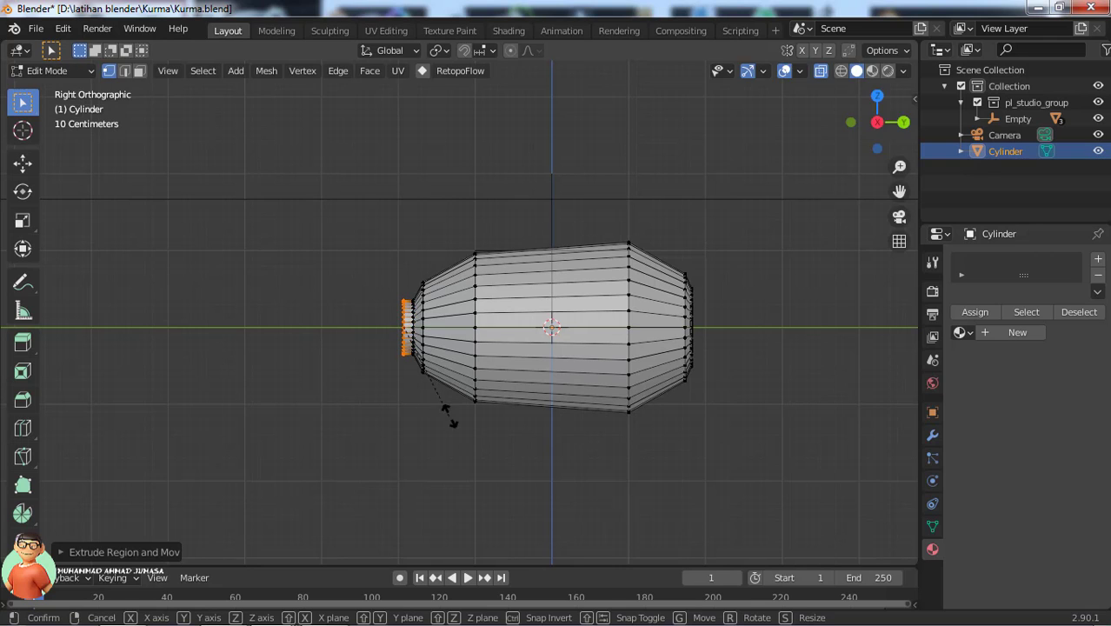
pyautogui.press('s')
pyautogui.click(399, 376)
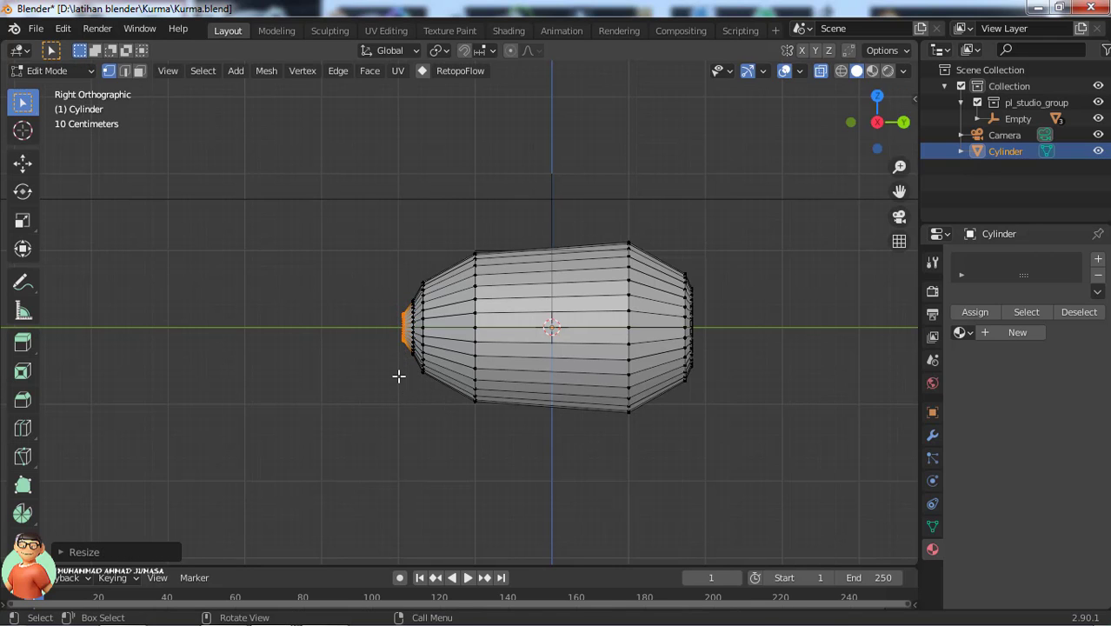
pyautogui.press('g')
pyautogui.press('y')
pyautogui.click(404, 377)
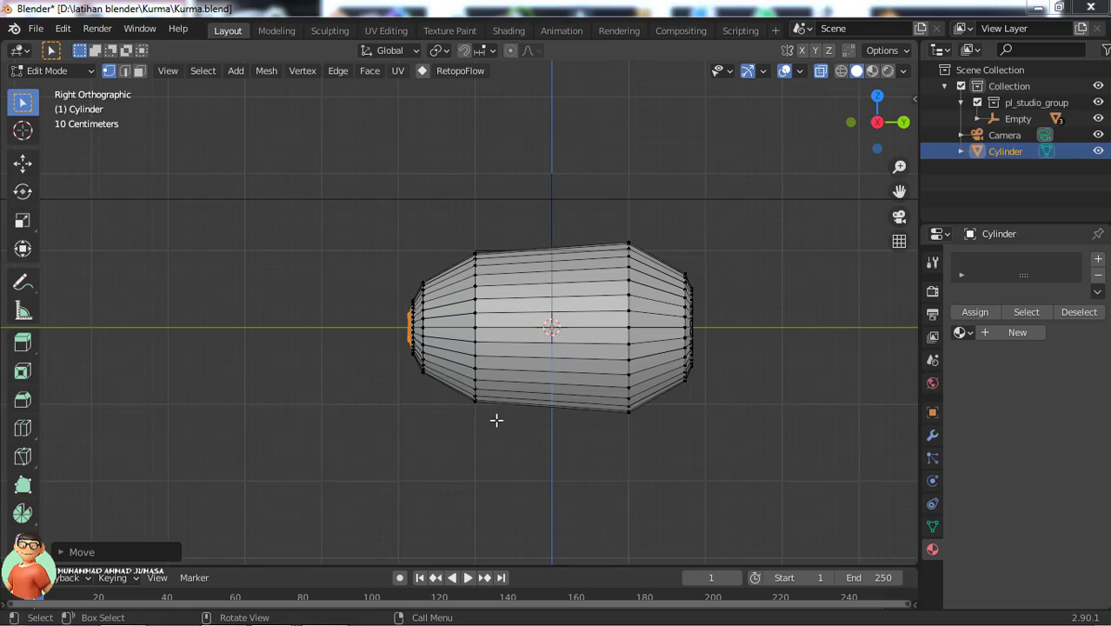
# Extrude the open end ring inward with a scale of about 0.58.
pyautogui.moveTo(550, 448); pyautogui.dragTo(524, 439, button='middle')
pyautogui.scroll(3, 534, 385)
pyautogui.moveTo(534, 384); pyautogui.dragTo(571, 404, button='middle')
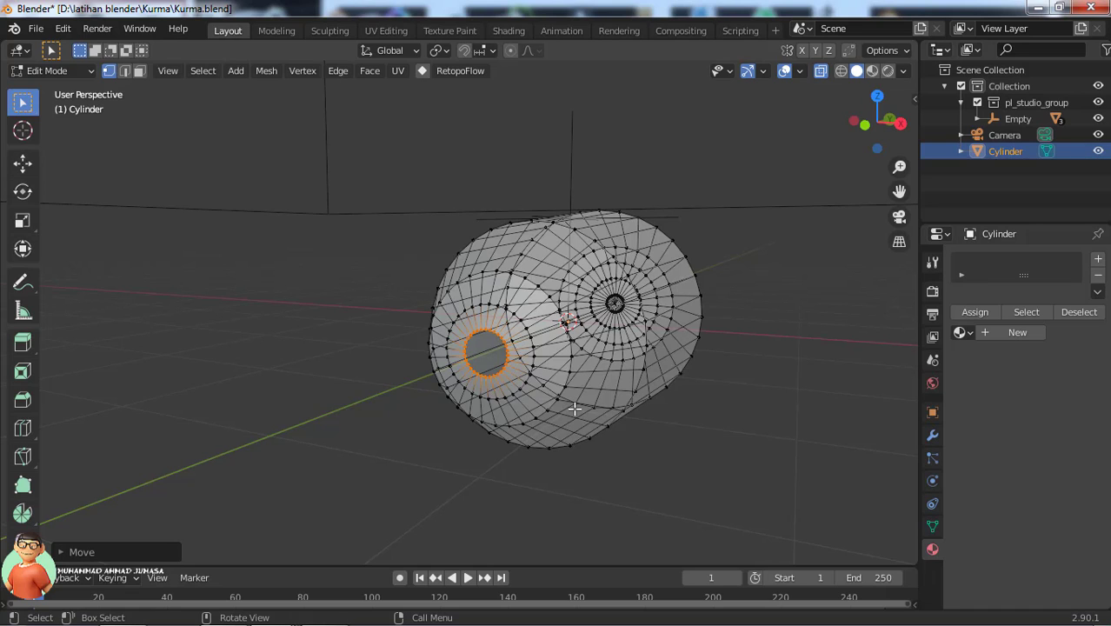
pyautogui.press('g')
pyautogui.press('s')
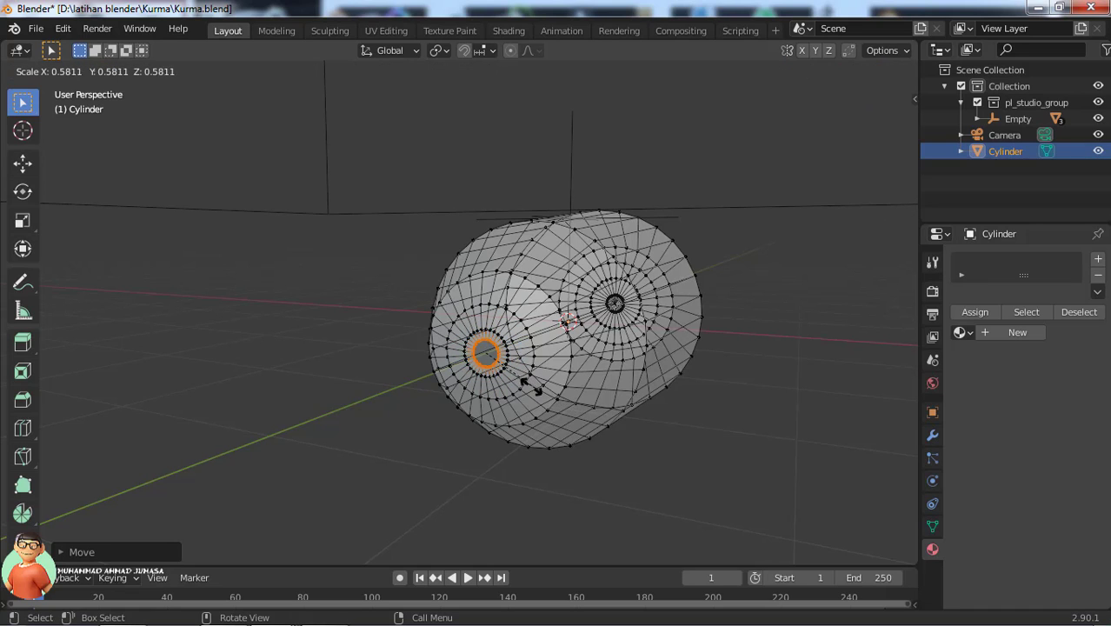
pyautogui.click(528, 386)
# Extrude the inner ring inward once more at a slightly smaller scale and merge its vertices at the center.
pyautogui.scroll(2, 622, 444)
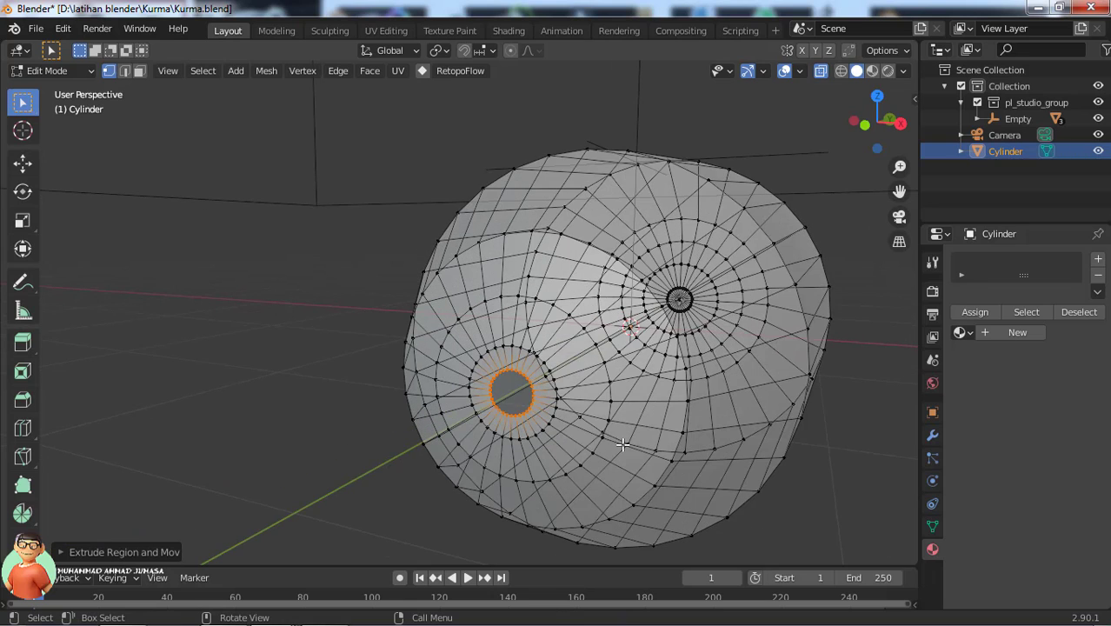
pyautogui.press('e')
pyautogui.press('s')
pyautogui.click(584, 430)
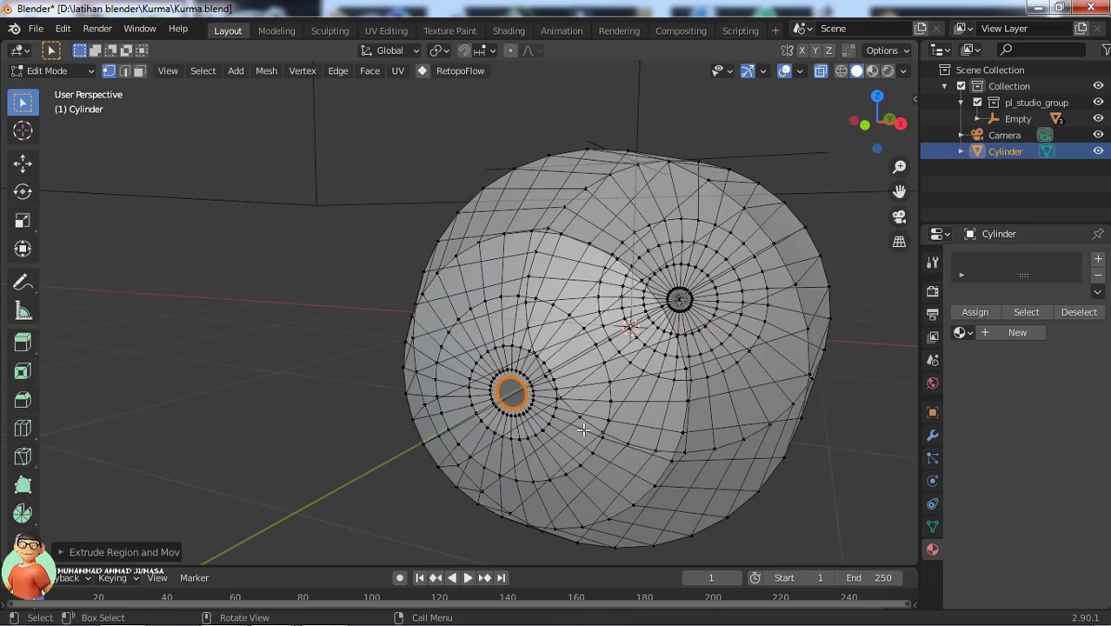
pyautogui.press('m')
pyautogui.click(573, 432)
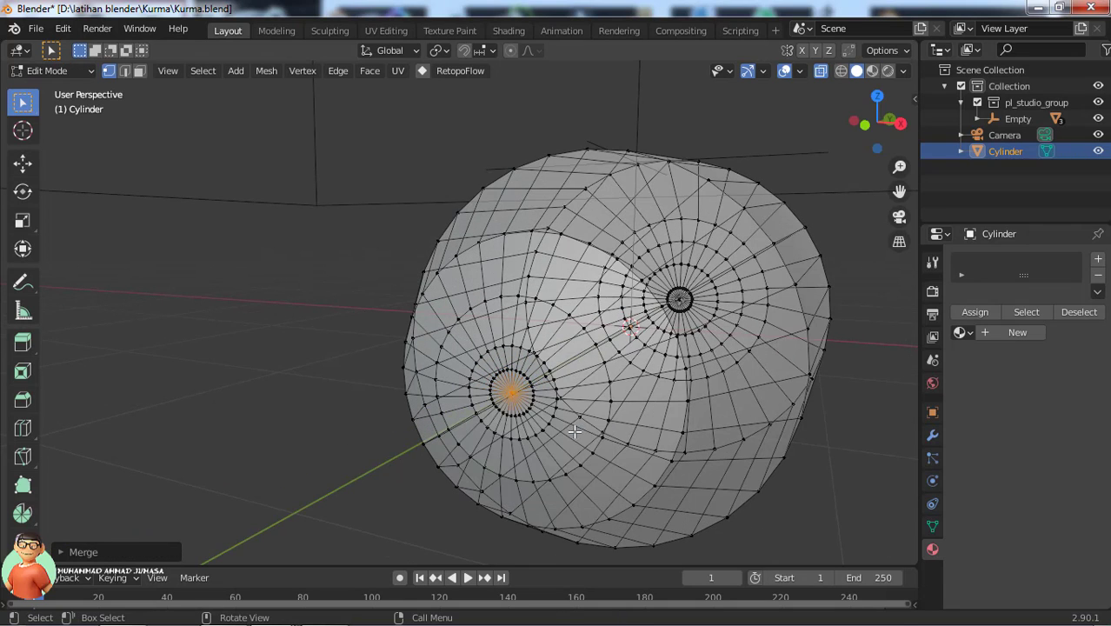
# Turn on proportional editing and, in the right view, move the merged center vertex about 0.11 m outward along Y with size 0.51.
pyautogui.moveTo(573, 432); pyautogui.dragTo(540, 474, button='middle')
pyautogui.press('KP_3')
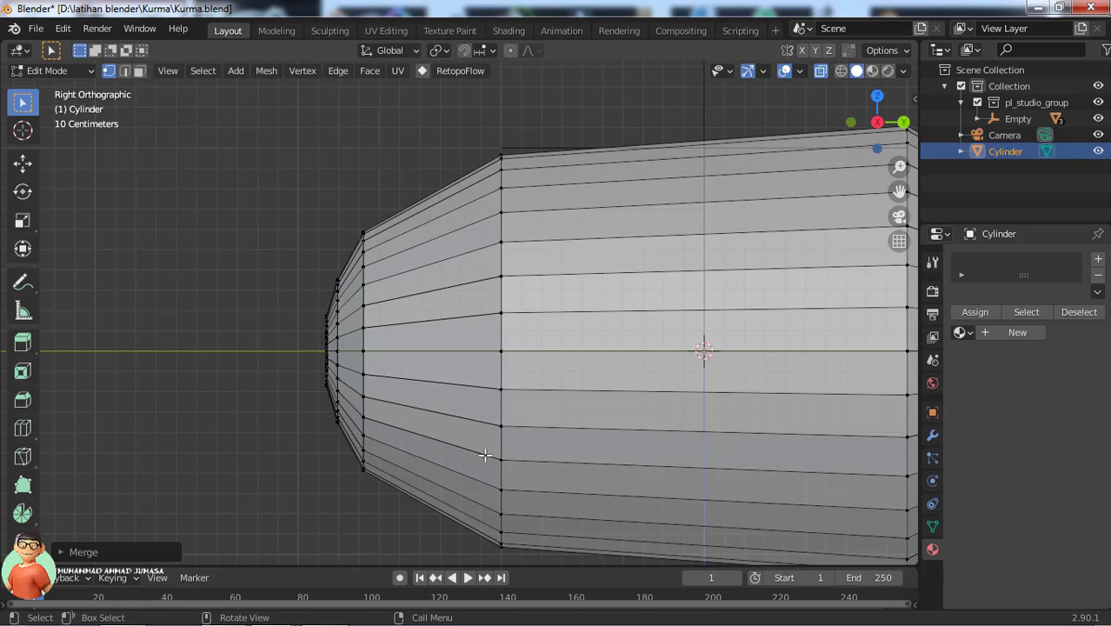
pyautogui.moveTo(658, 405); pyautogui.dragTo(490, 427, button='middle')
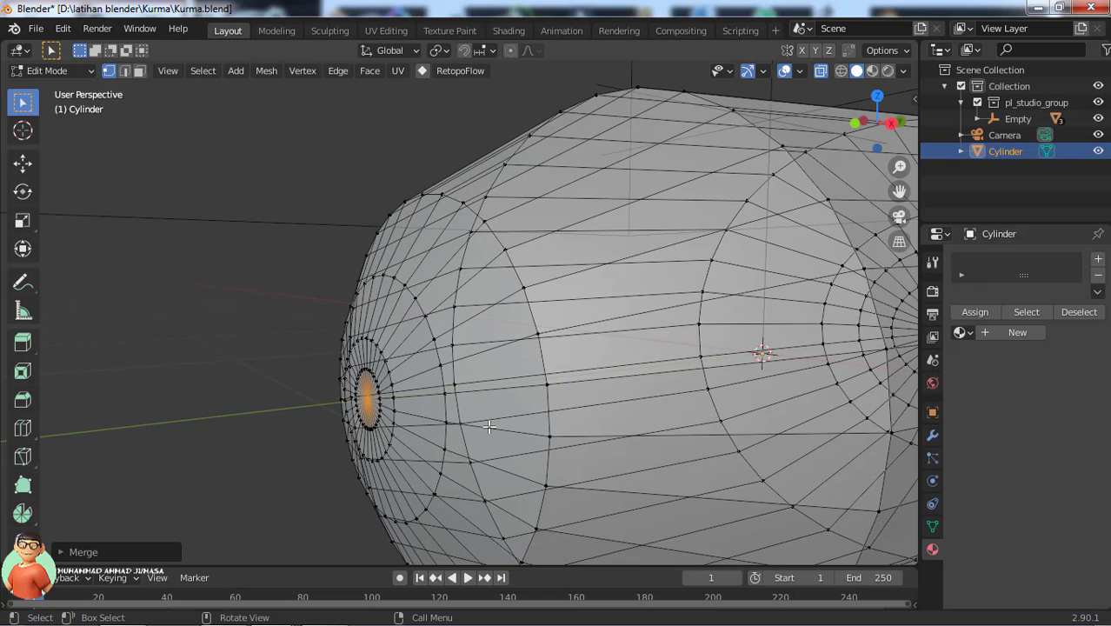
pyautogui.press('KP_3')
pyautogui.scroll(-2, 489, 426)
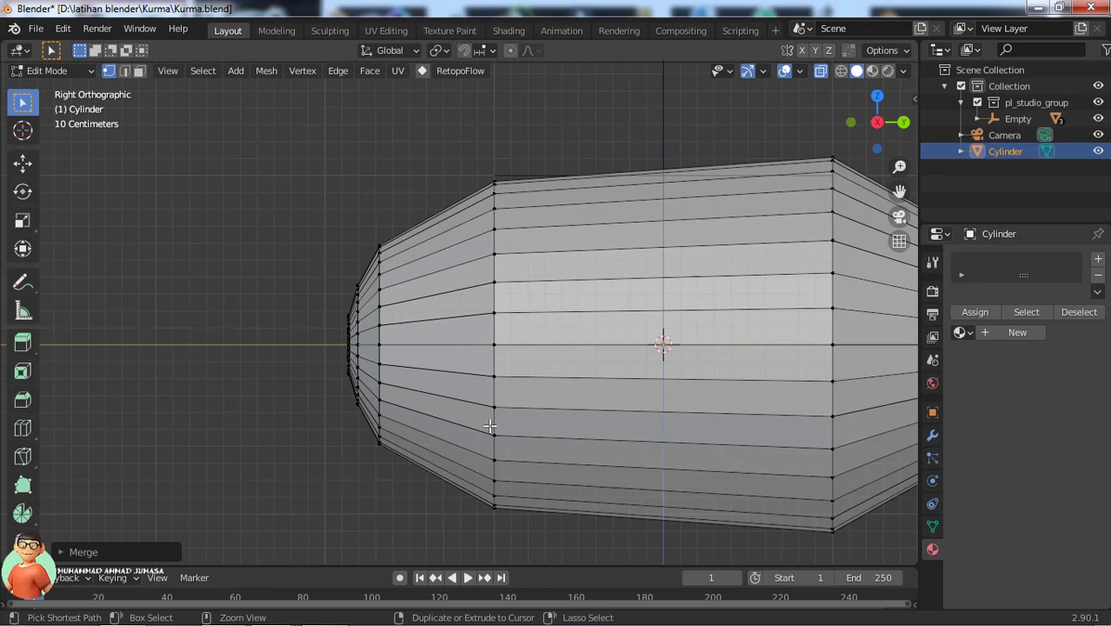
pyautogui.keyDown('shift'); pyautogui.moveTo(426, 419); pyautogui.dragTo(474, 433, button='middle'); pyautogui.keyUp('shift')
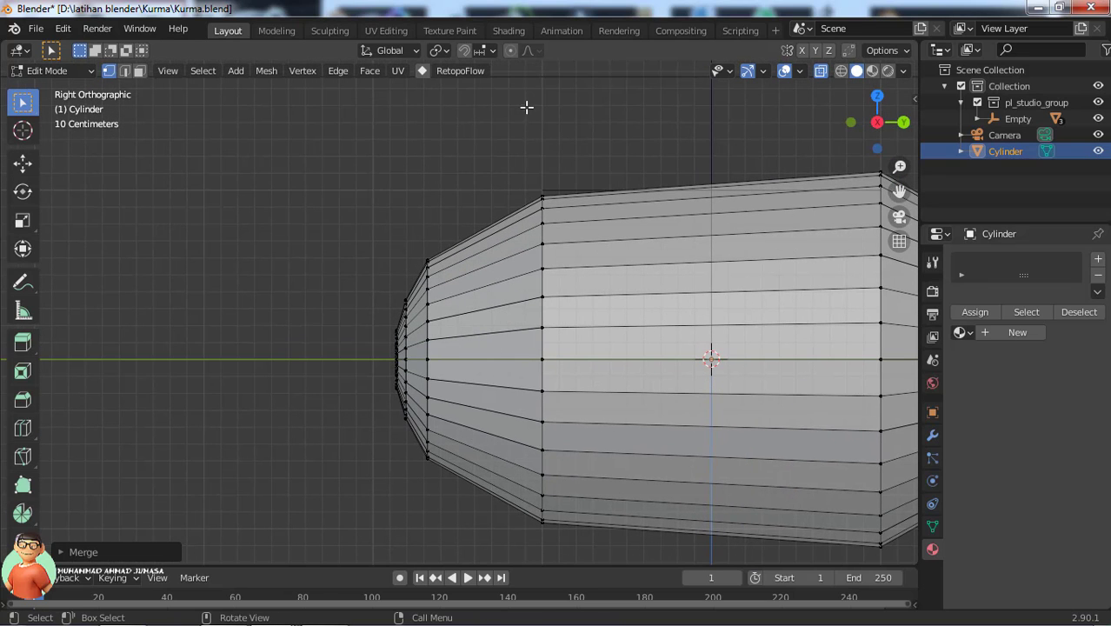
pyautogui.press('g')
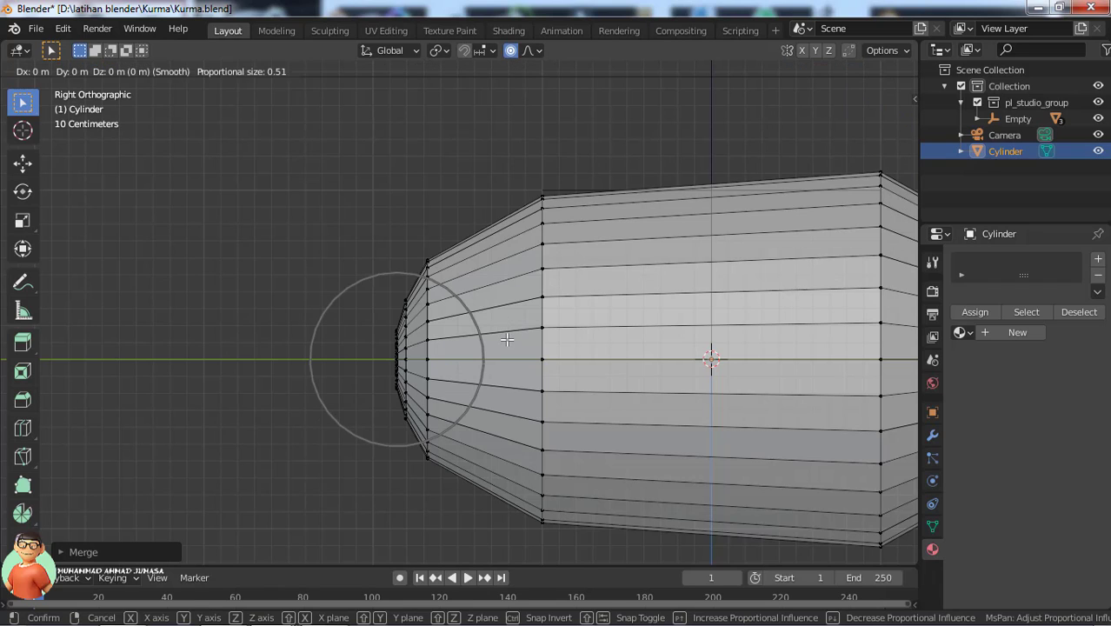
pyautogui.press('y')
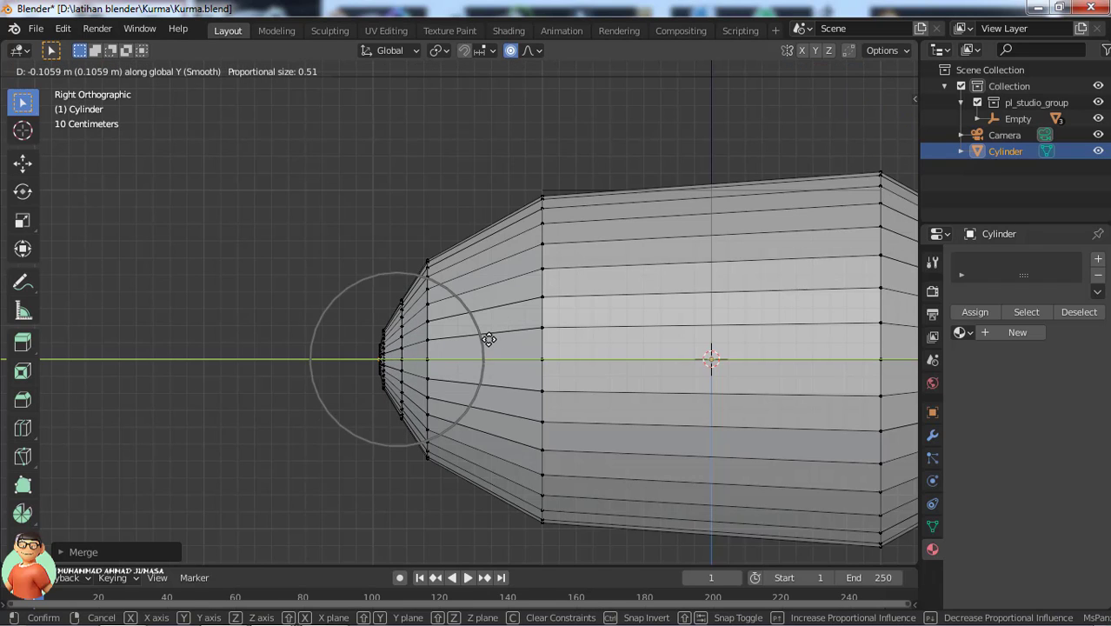
pyautogui.click(489, 339)
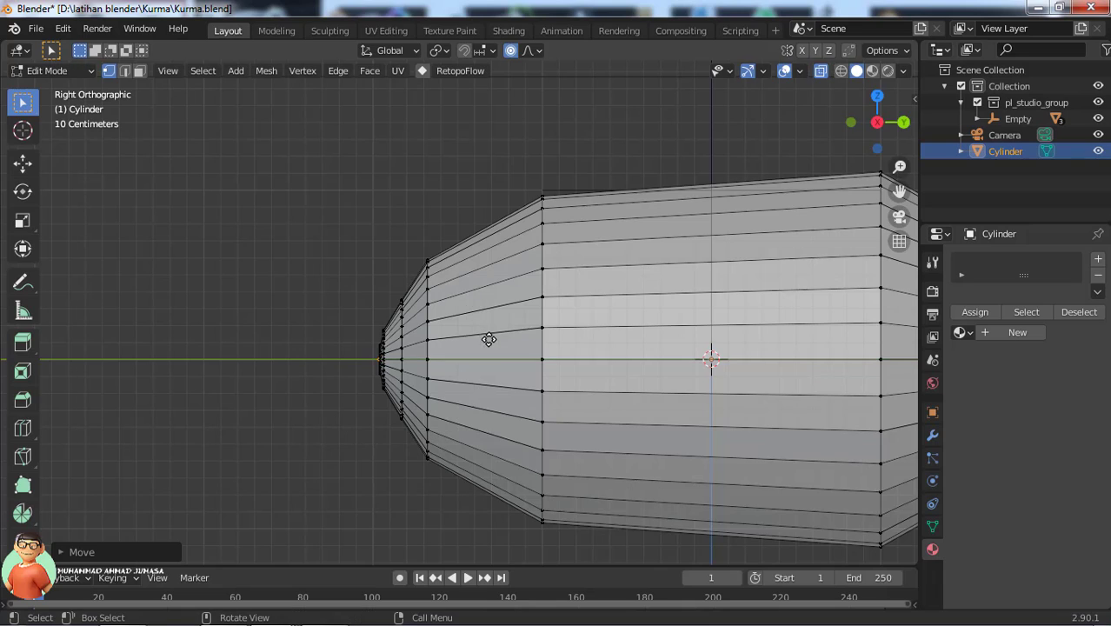
pyautogui.press('g')
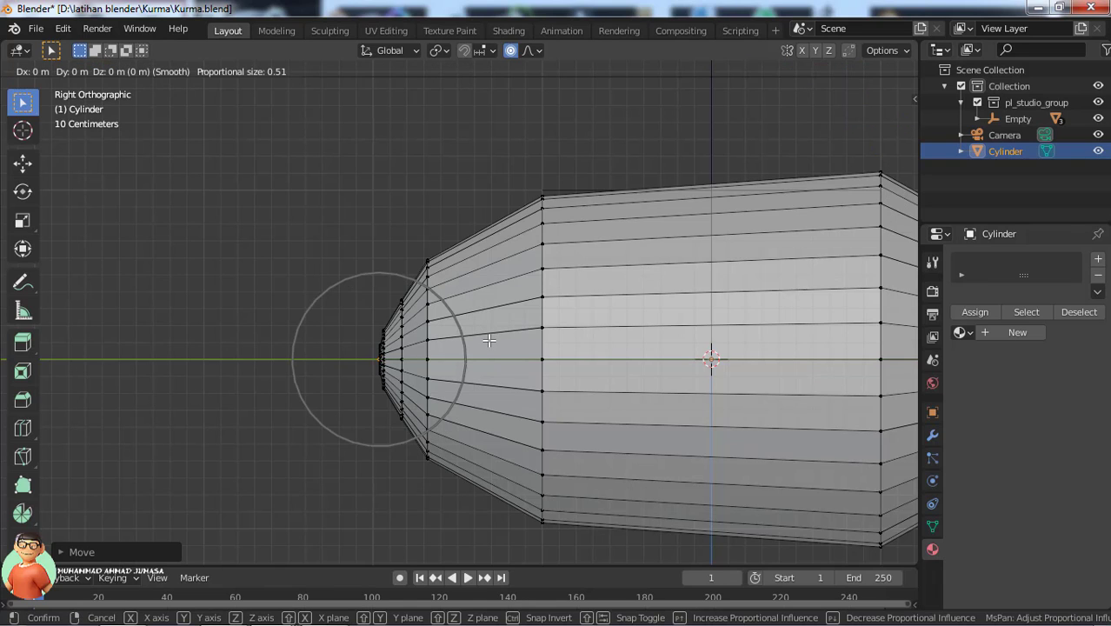
pyautogui.scroll(-4, 486, 341)
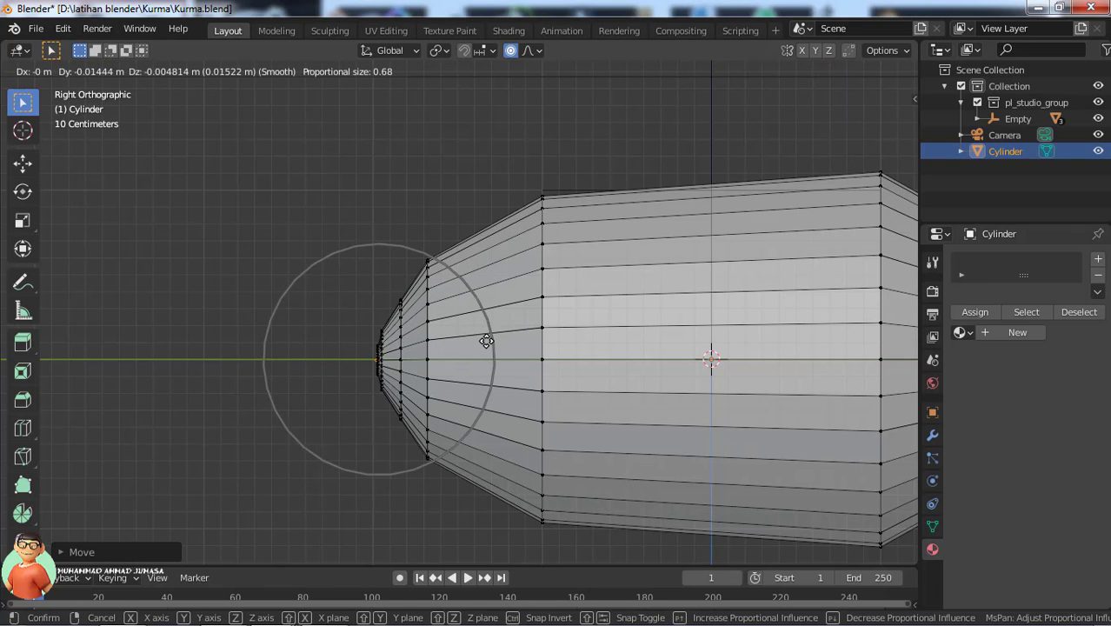
pyautogui.press('g')
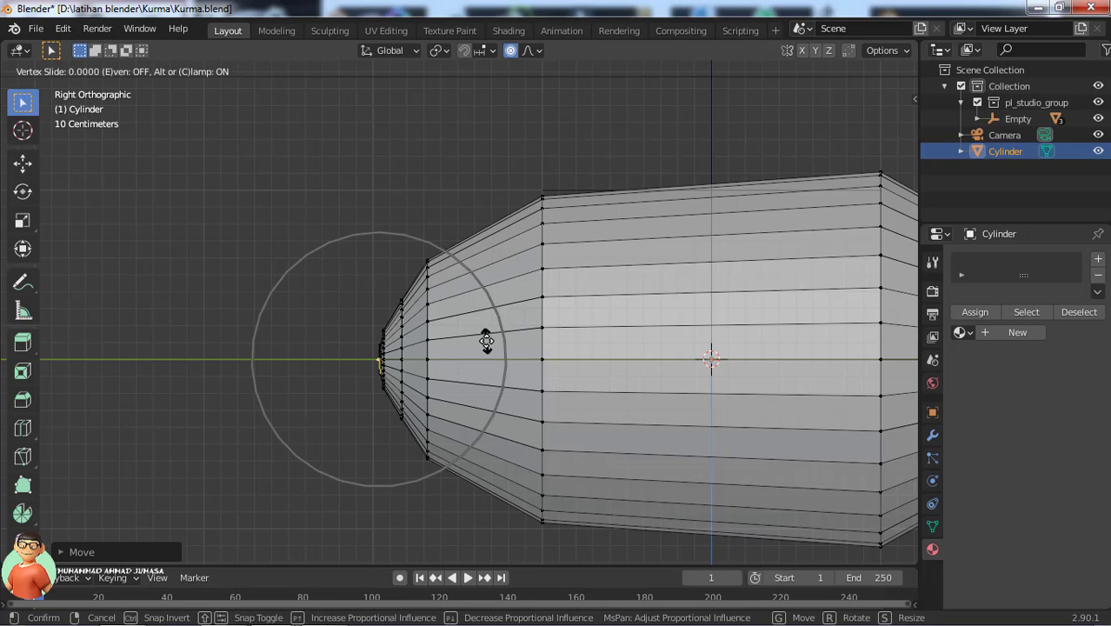
pyautogui.press('Escape')
# Move the merged center vertex inward along Y and back outward about 0.13 m with proportional size 0.51.
pyautogui.press('g')
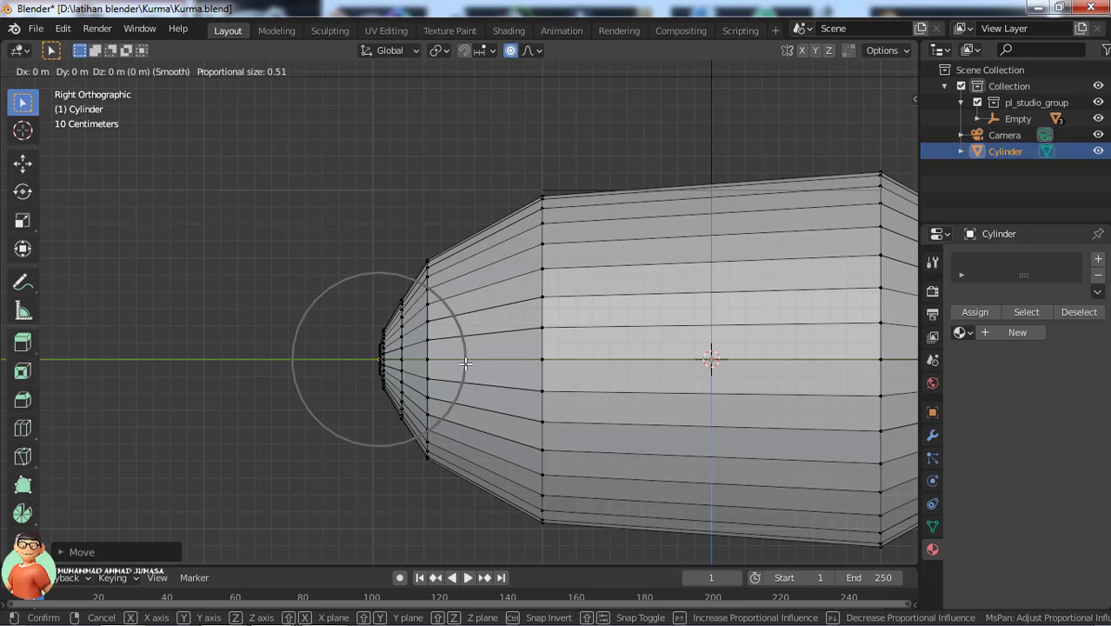
pyautogui.press('y')
pyautogui.click(474, 363)
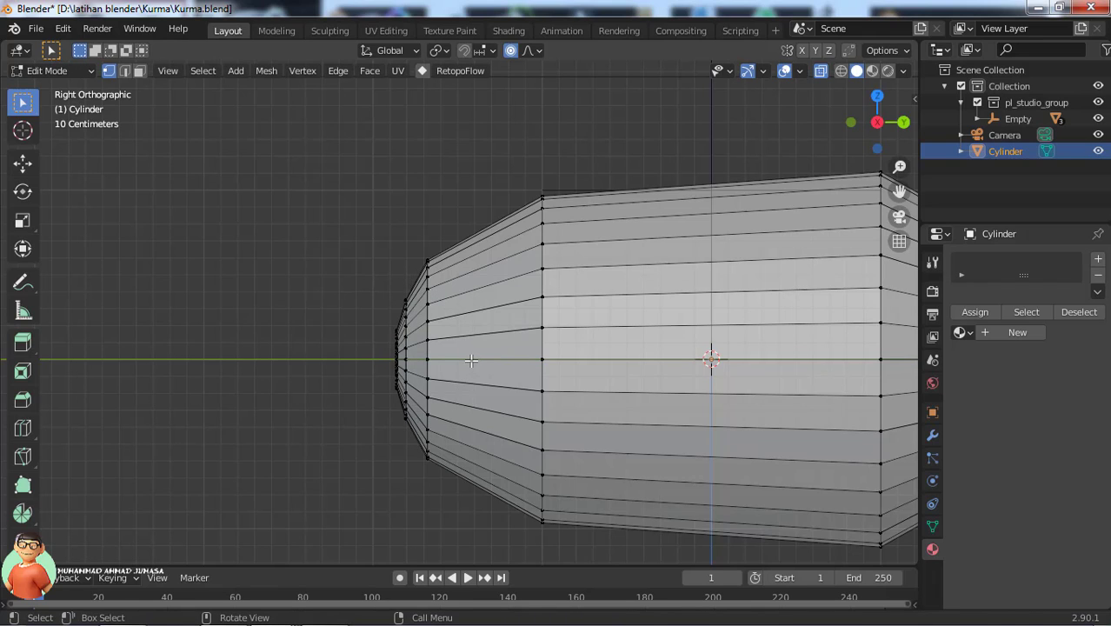
pyautogui.press('g')
pyautogui.press('y')
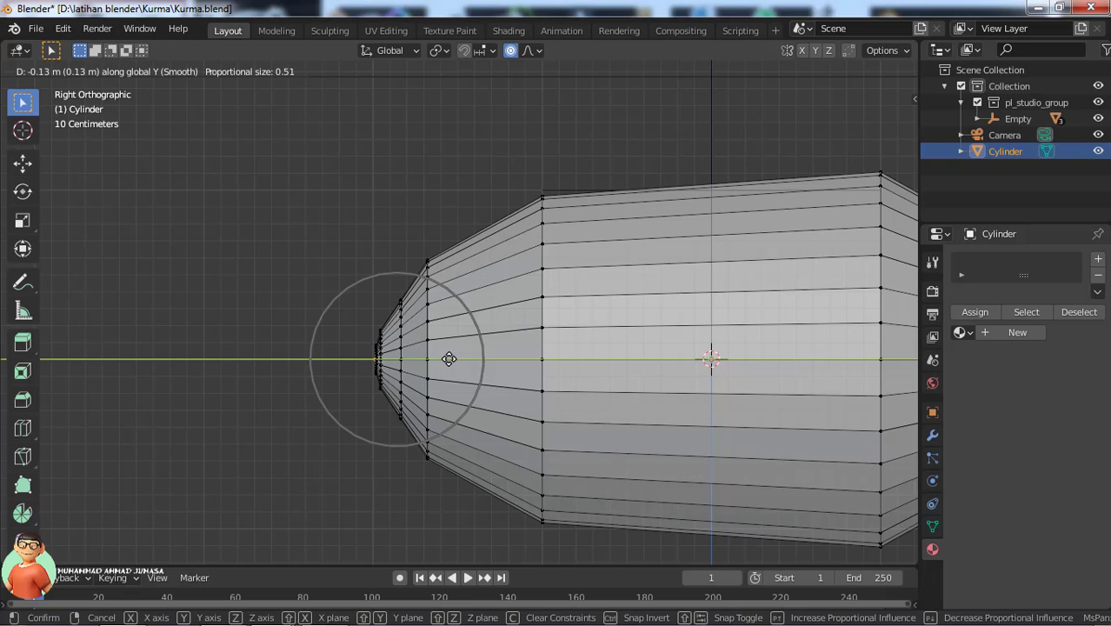
pyautogui.click(448, 358)
# Move the center vertex about 0.09 m inward along Y, enlarging the proportional editing size to 1.21.
pyautogui.press('g')
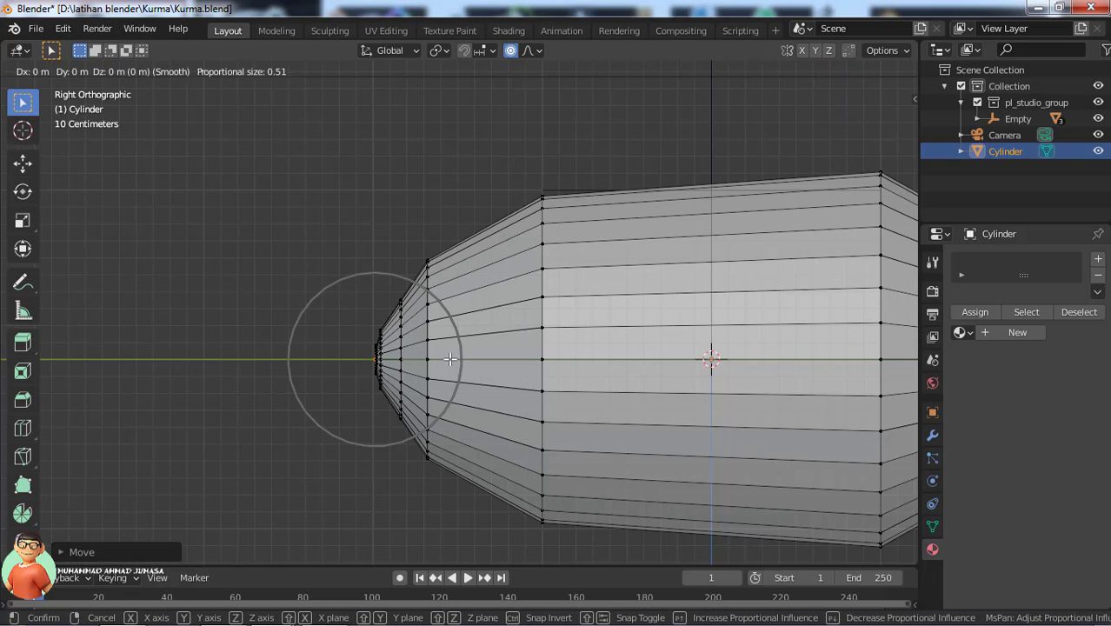
pyautogui.press('y')
pyautogui.scroll(-9, 450, 358)
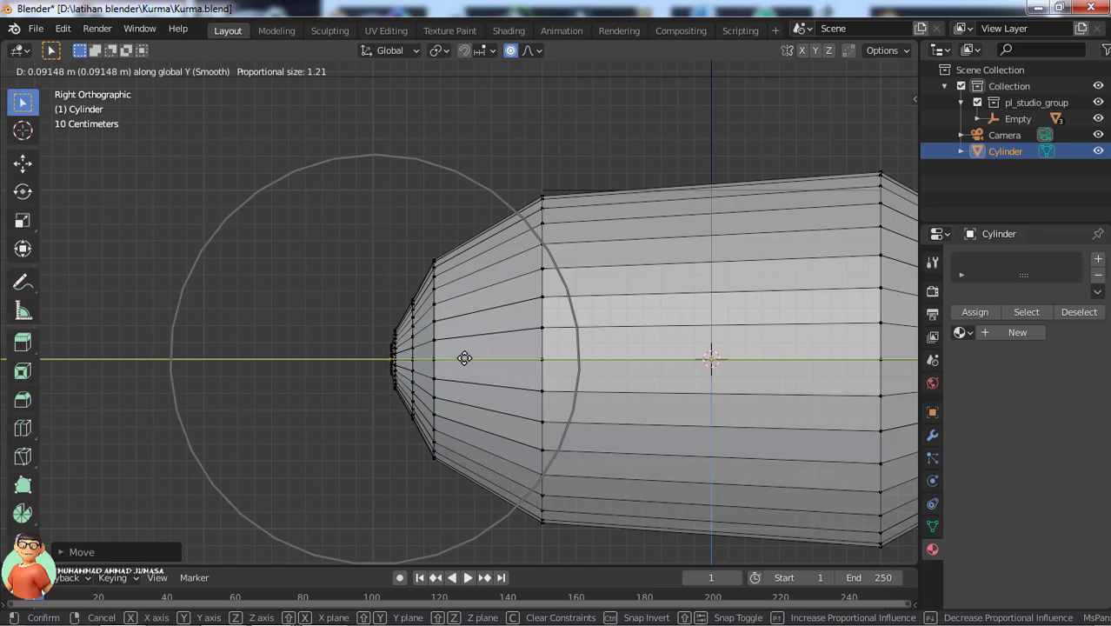
pyautogui.click(463, 359)
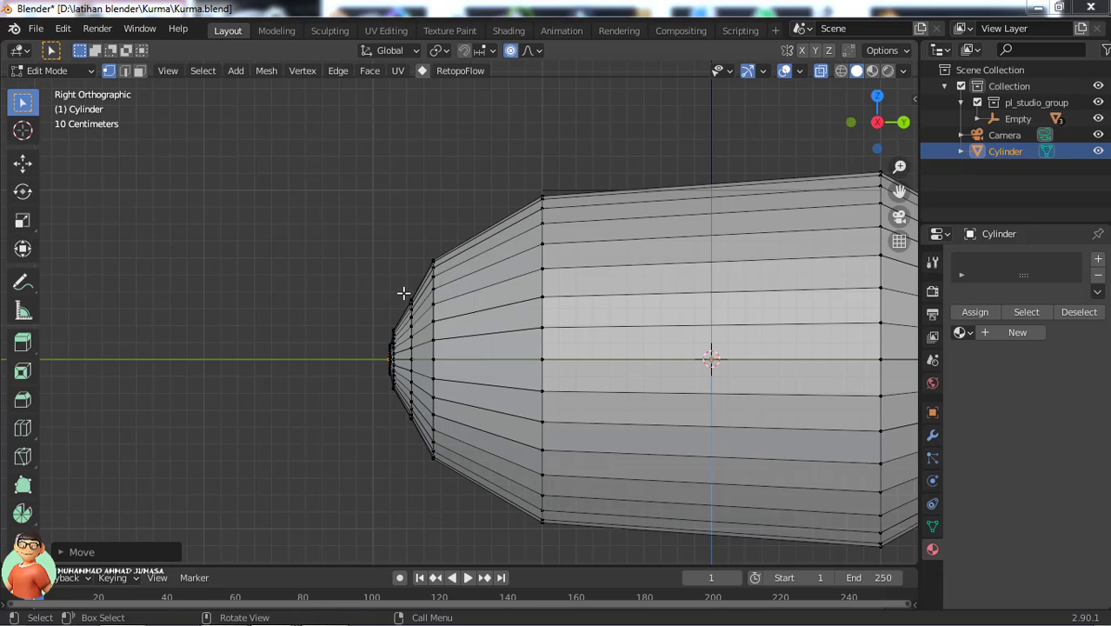
# Scale the second-smallest visible ring of the tapered end to about 1.12 without proportional editing, and return to Object Mode.
pyautogui.moveTo(399, 278); pyautogui.dragTo(417, 410)
pyautogui.moveTo(418, 467); pyautogui.dragTo(418, 467)
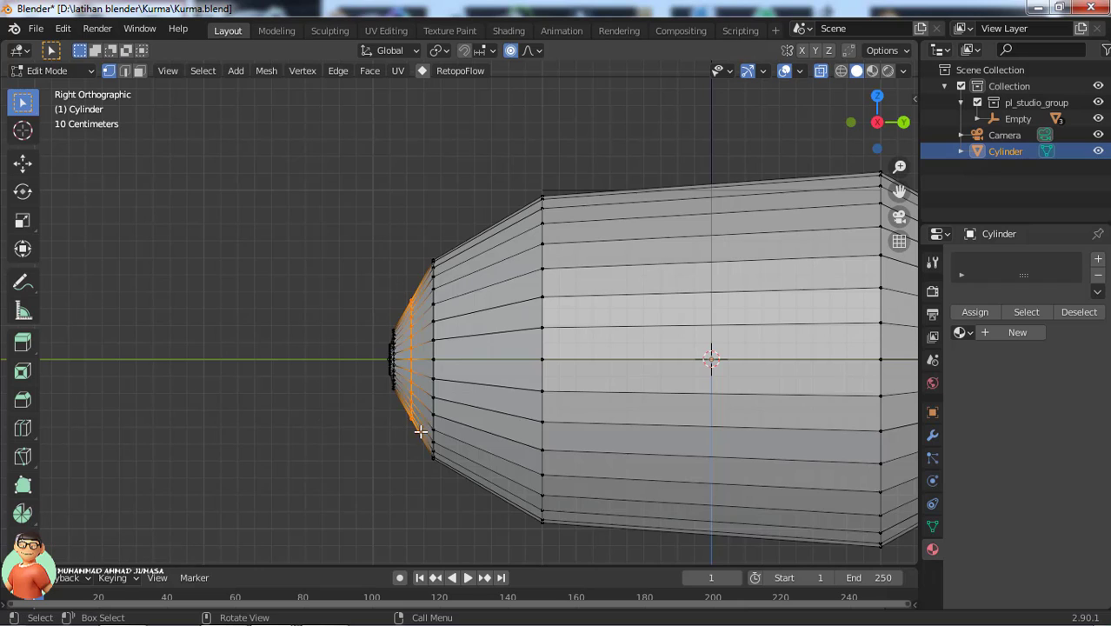
pyautogui.press('s')
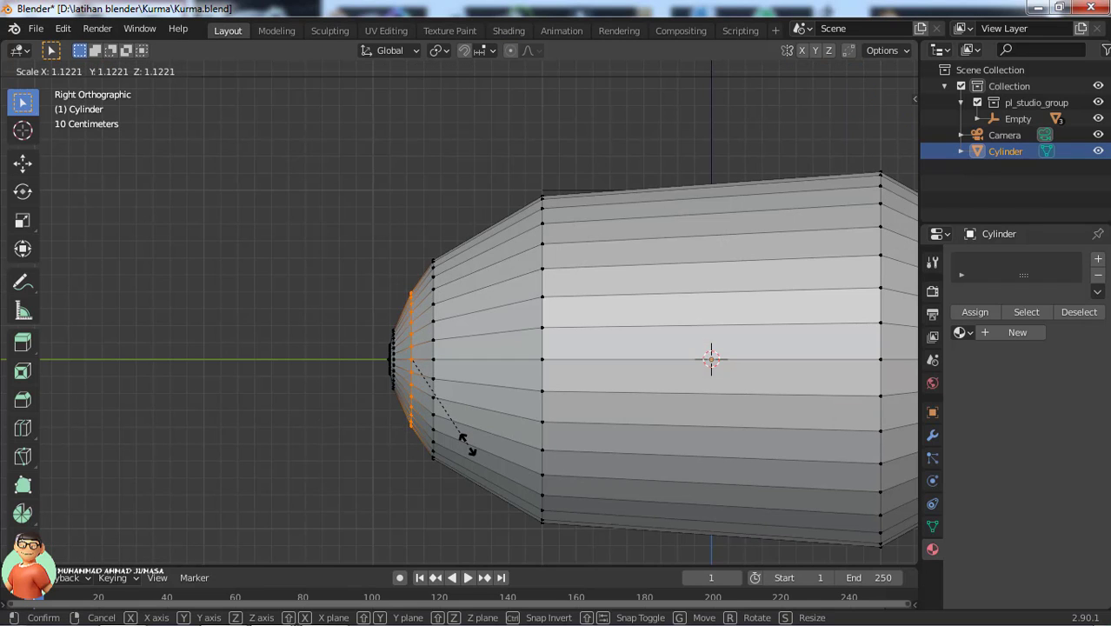
pyautogui.click(468, 445)
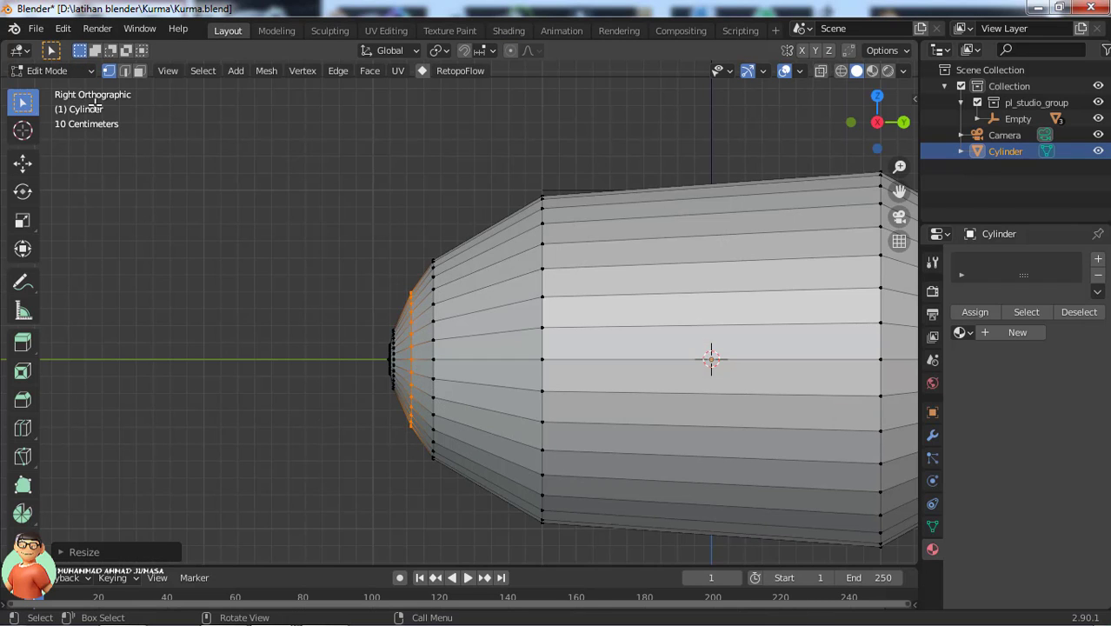
pyautogui.click(57, 70)
pyautogui.click(57, 90)
pyautogui.scroll(-5, 486, 377)
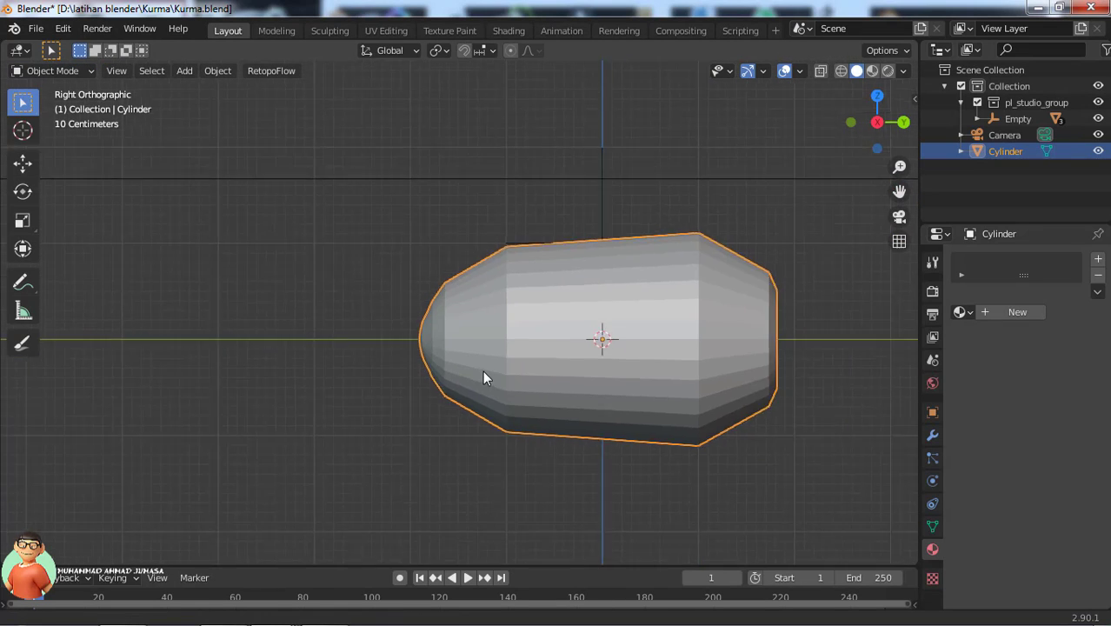
pyautogui.keyDown('shift'); pyautogui.moveTo(625, 392); pyautogui.dragTo(533, 393, button='middle'); pyautogui.keyUp('shift')
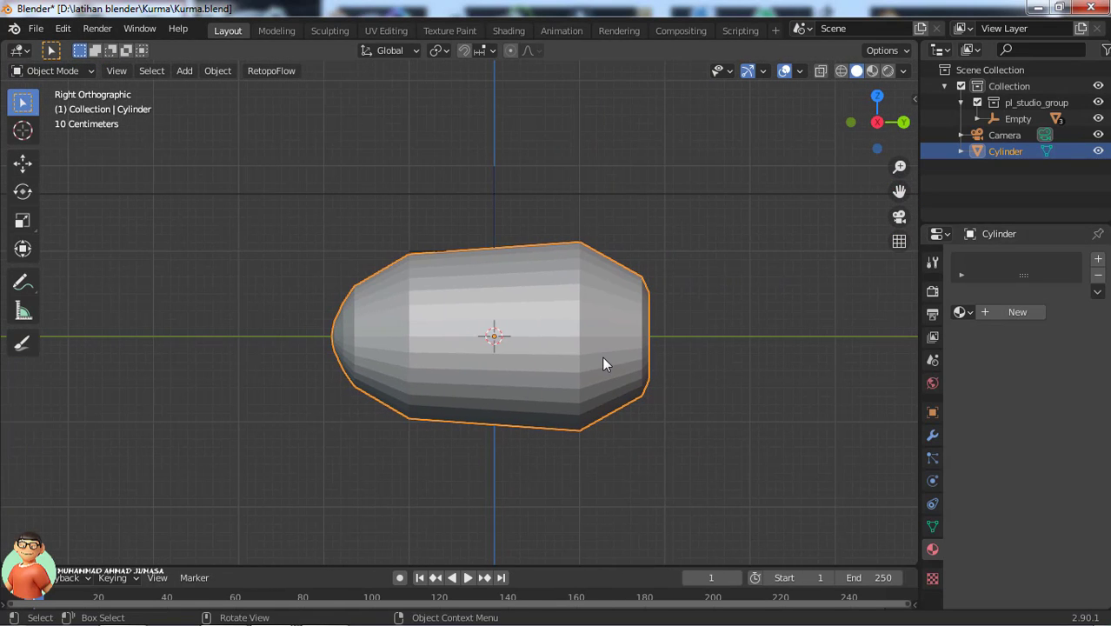
# Add a Subdivision Surface modifier to the cylinder with viewport and render levels both set to 3.
pyautogui.click(933, 435)
pyautogui.click(1001, 263)
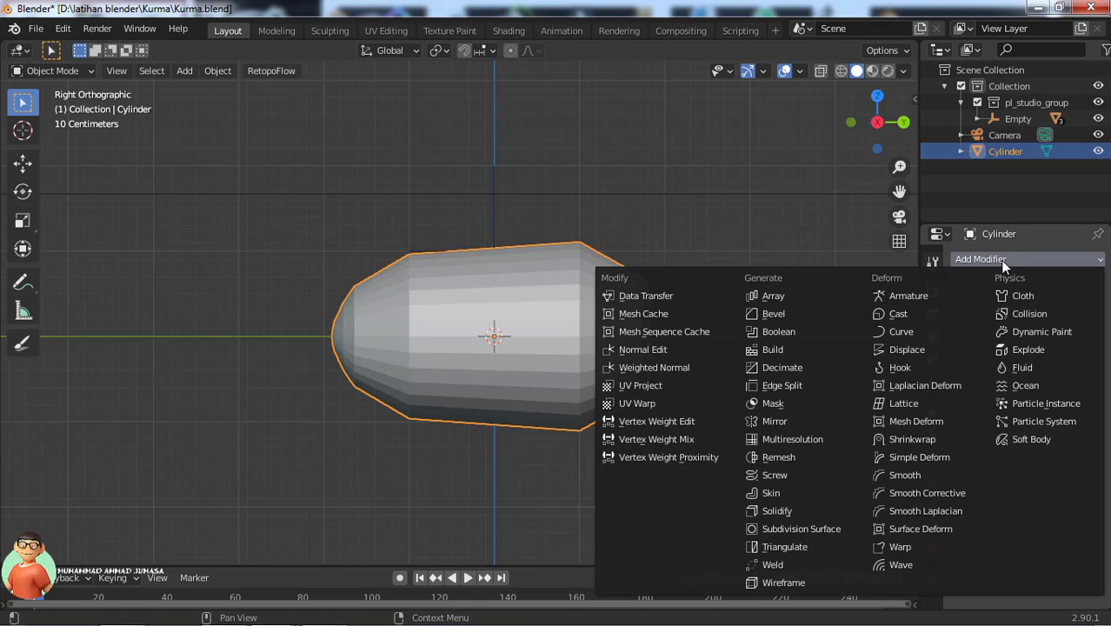
pyautogui.click(802, 528)
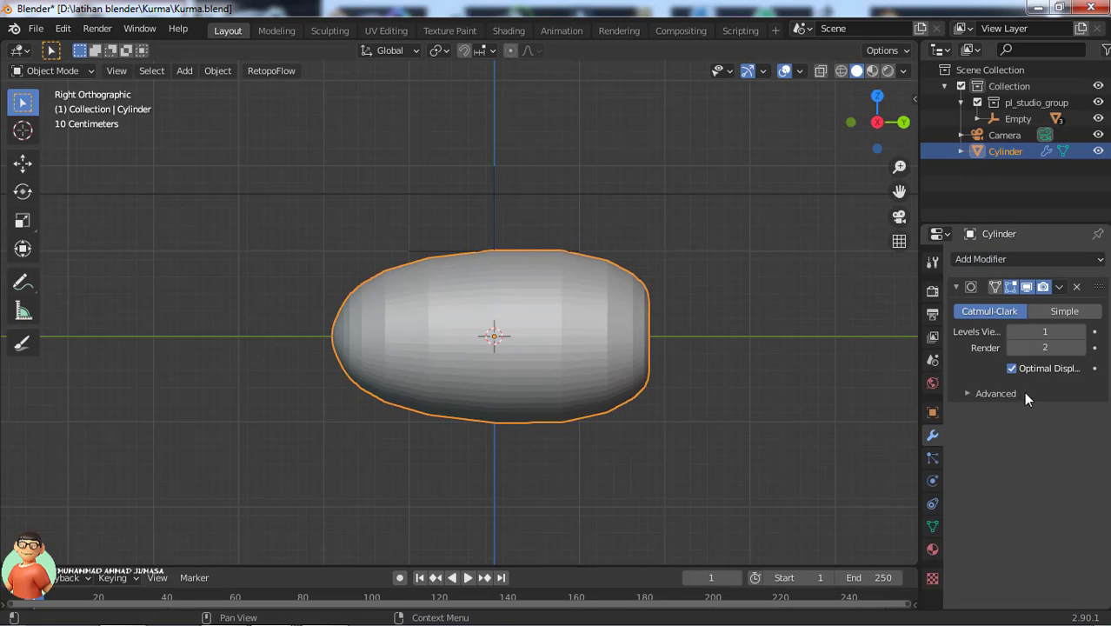
pyautogui.click(1081, 333)
pyautogui.click(1082, 333)
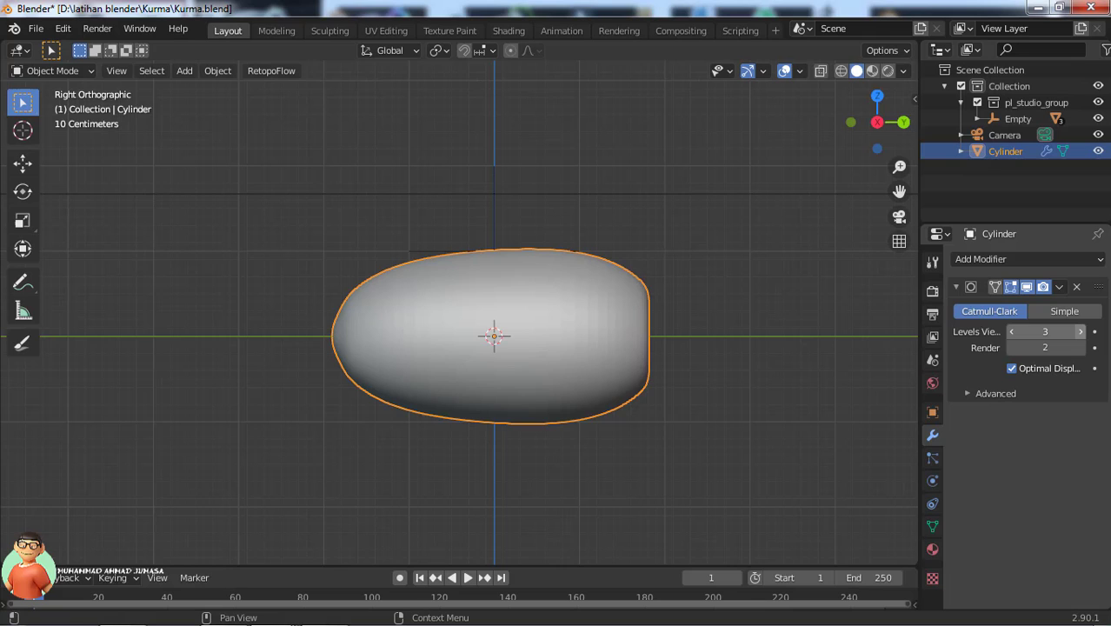
pyautogui.click(1081, 348)
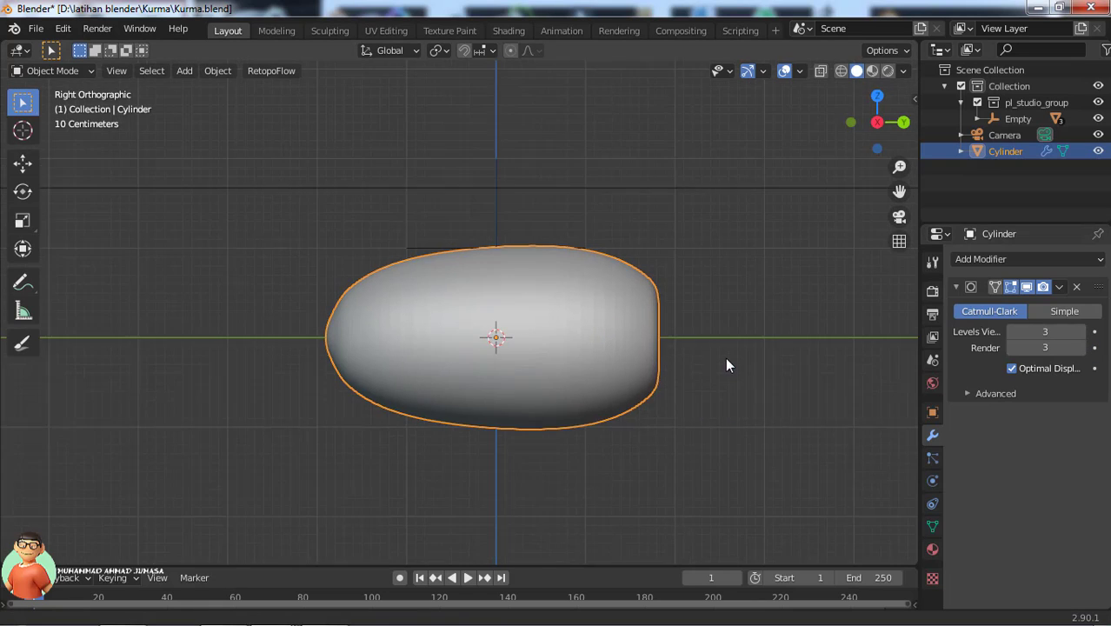
# Apply Shade Smooth to the cylinder.
pyautogui.scroll(2, 725, 357)
pyautogui.rightClick(668, 326)
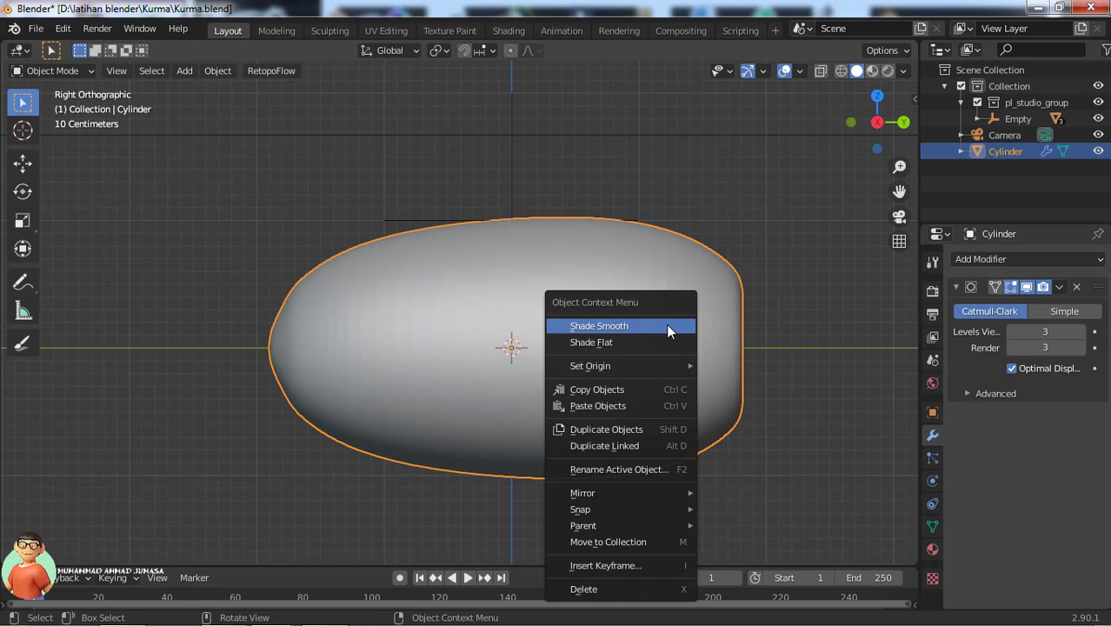
pyautogui.click(668, 326)
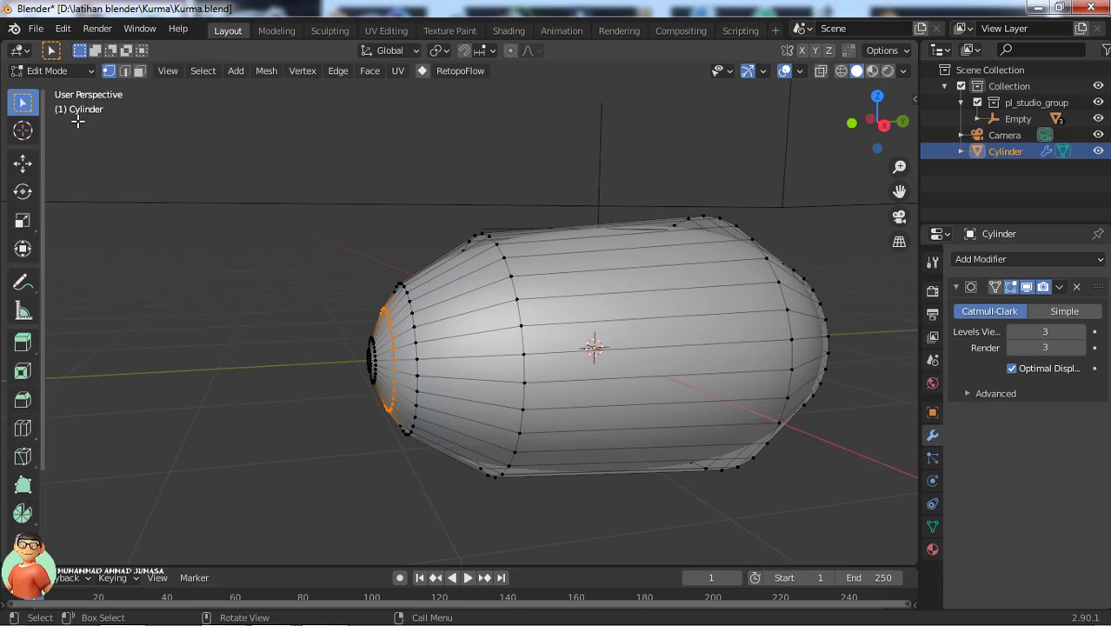
# In Edit Mode, move the tapered end's center vertex about 0.04 m inward along Y with proportional size 0.56, and return to Object Mode.
pyautogui.moveTo(413, 347); pyautogui.dragTo(458, 320, button='middle')
pyautogui.click(426, 391)
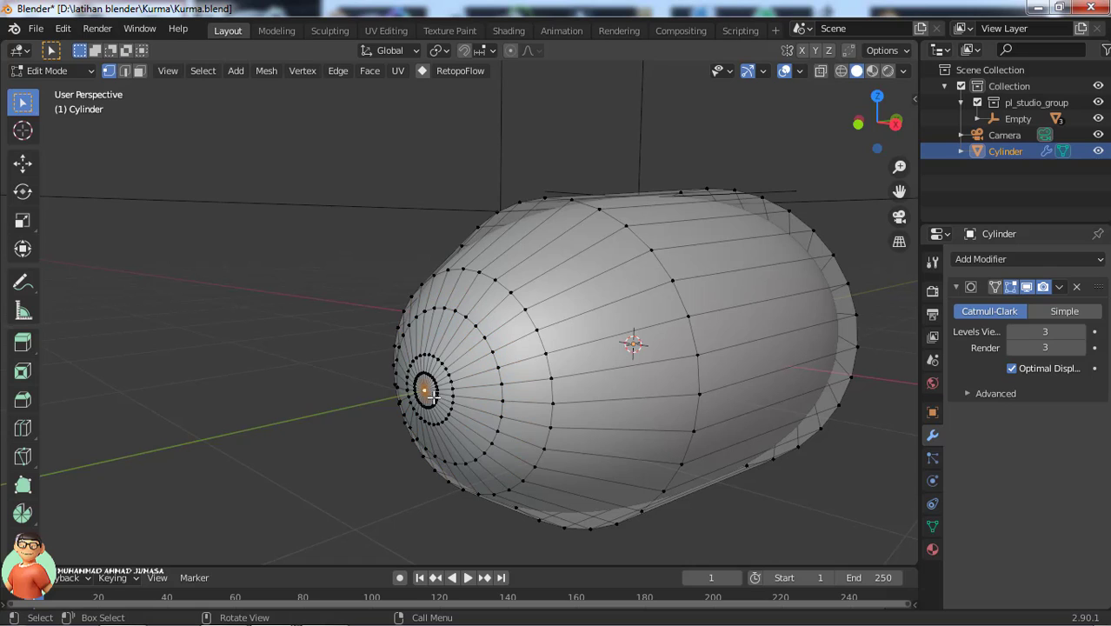
pyautogui.press('KP_3')
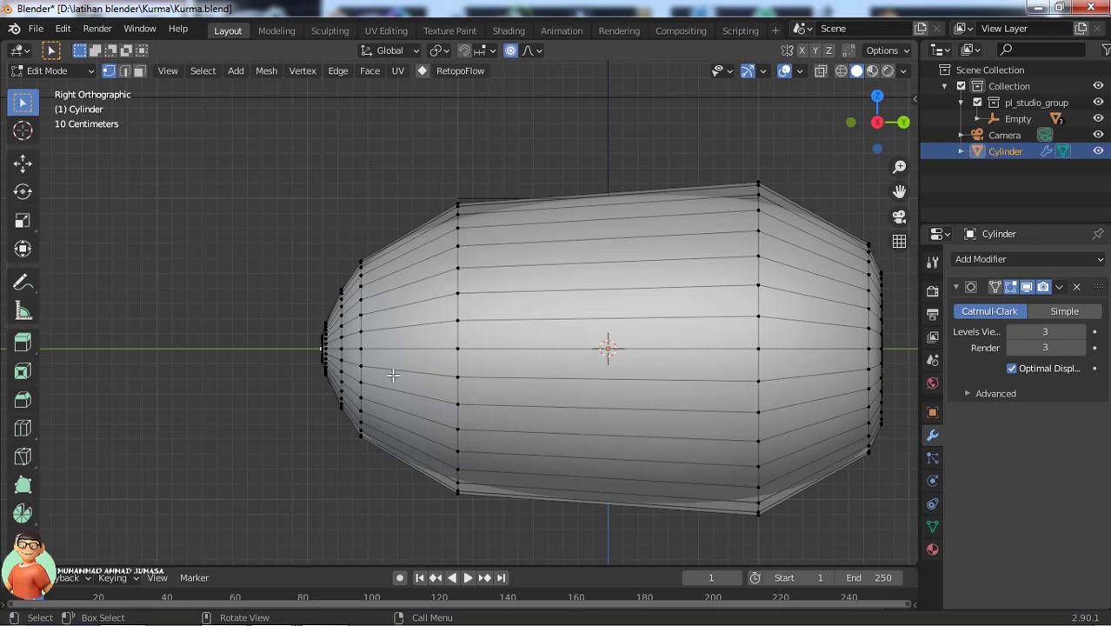
pyautogui.press('g')
pyautogui.press('y')
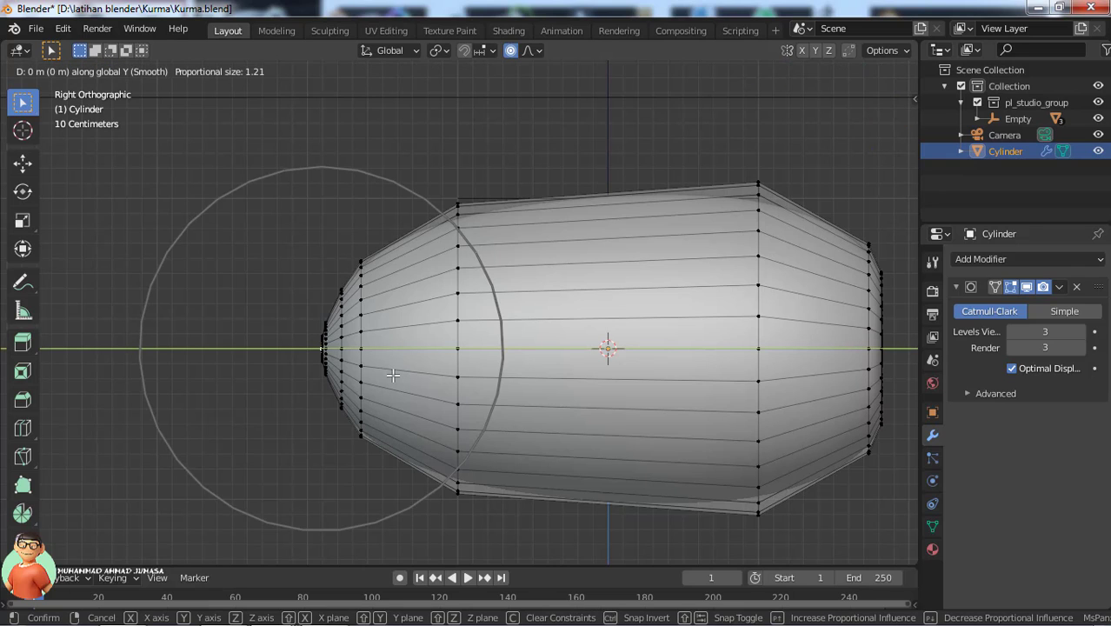
pyautogui.scroll(7, 393, 375)
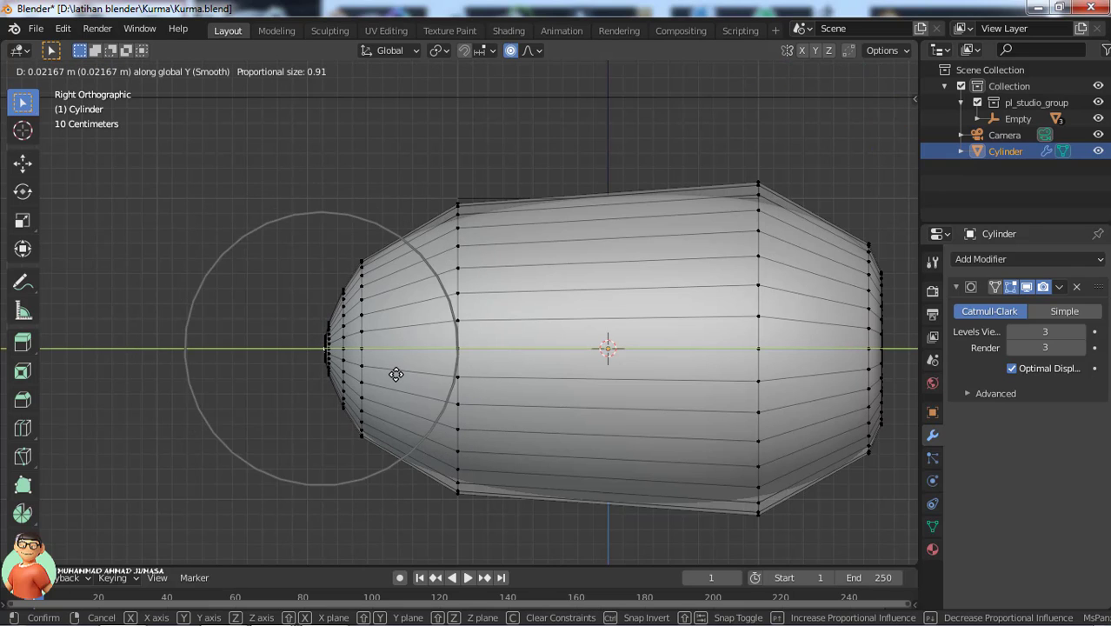
pyautogui.scroll(1, 399, 374)
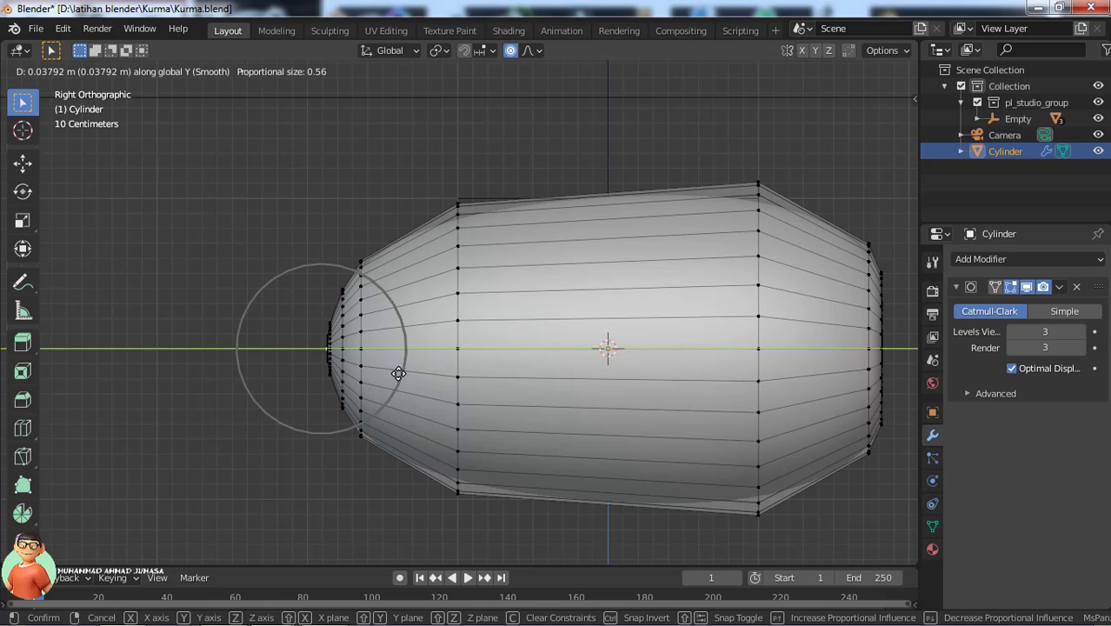
pyautogui.click(400, 373)
pyautogui.click(46, 72)
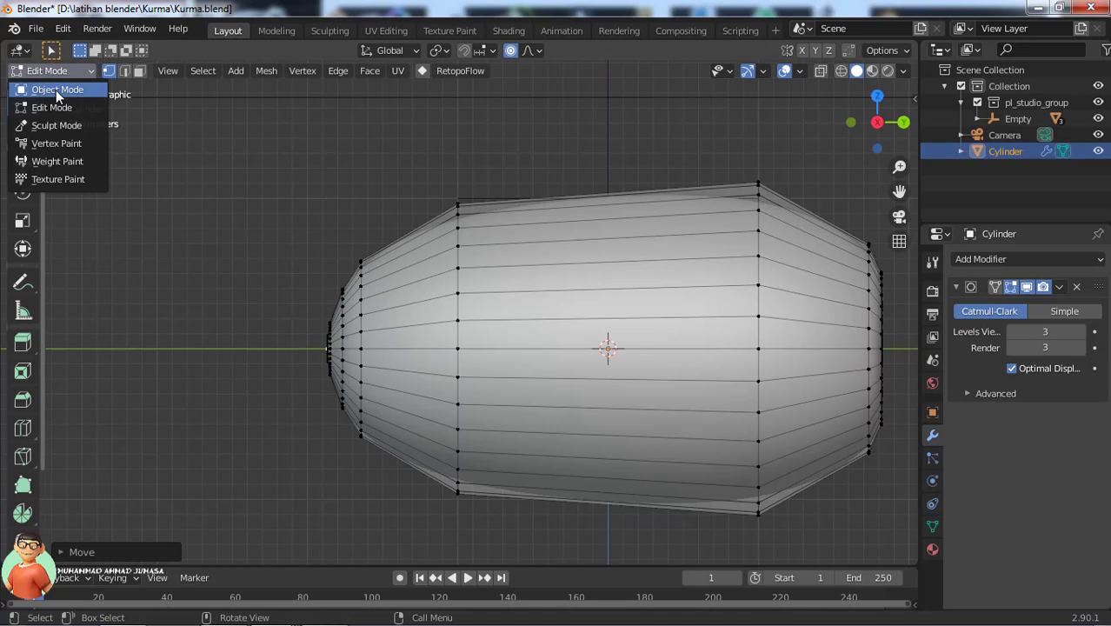
pyautogui.click(56, 89)
pyautogui.moveTo(291, 315); pyautogui.dragTo(528, 460, button='middle')
pyautogui.moveTo(600, 459); pyautogui.dragTo(642, 453, button='middle')
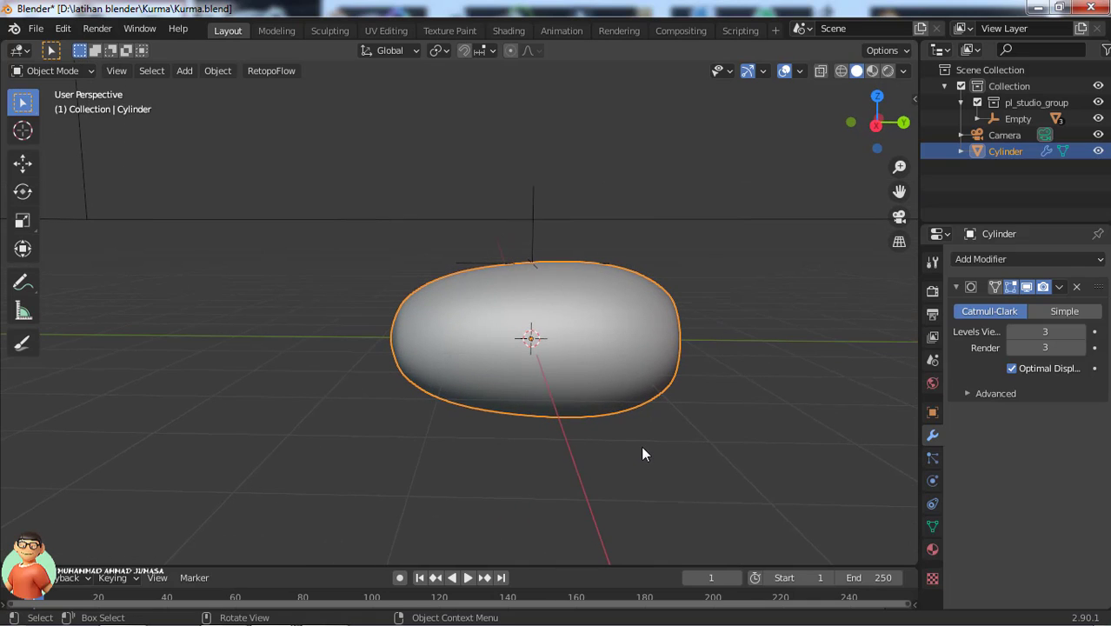
# Create a new material on the cylinder and show its nodes in the Shading workspace.
pyautogui.click(932, 549)
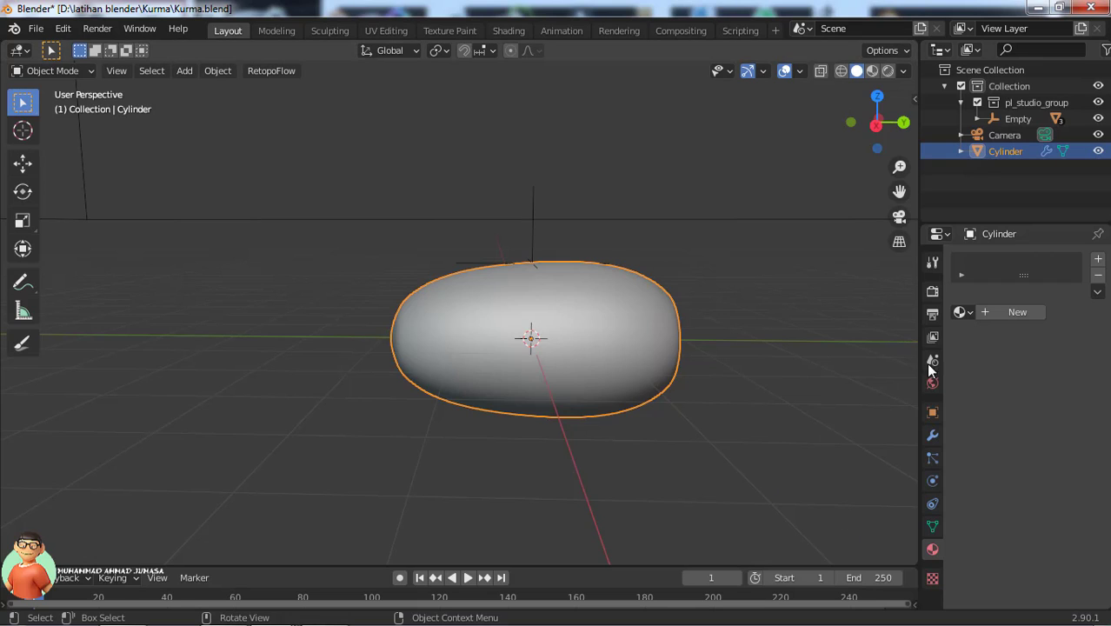
pyautogui.click(1004, 313)
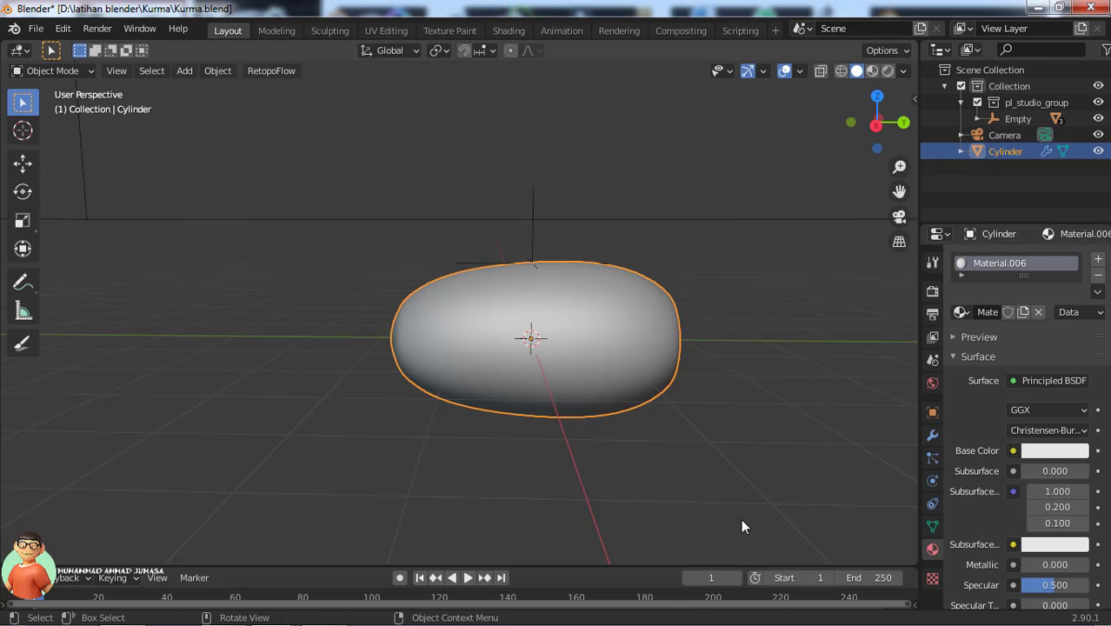
pyautogui.click(507, 30)
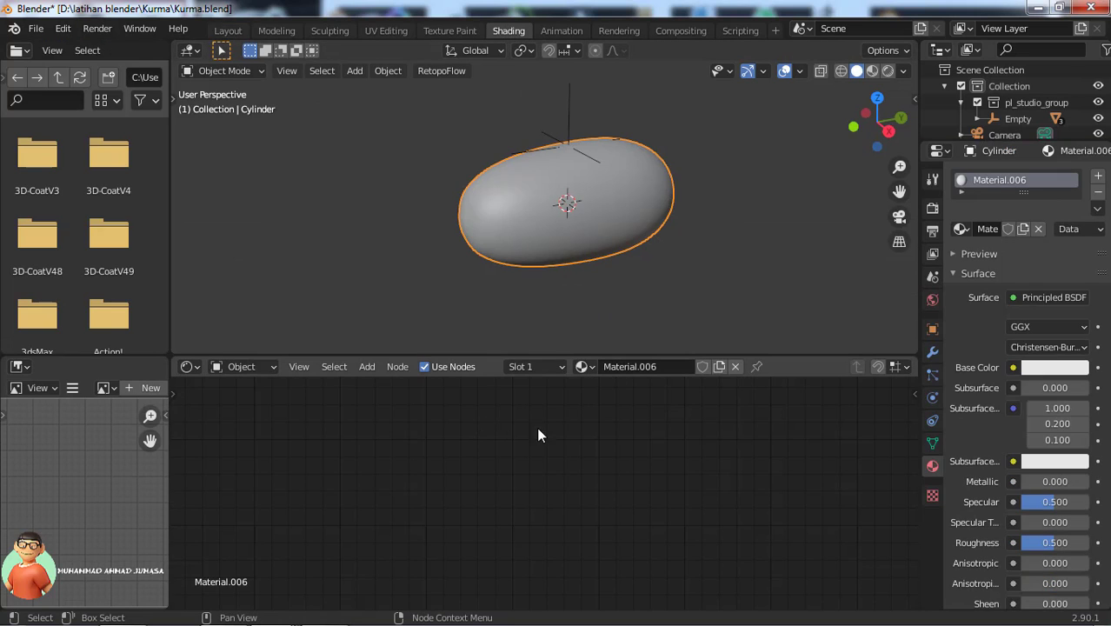
pyautogui.moveTo(645, 441); pyautogui.dragTo(674, 502, button='middle')
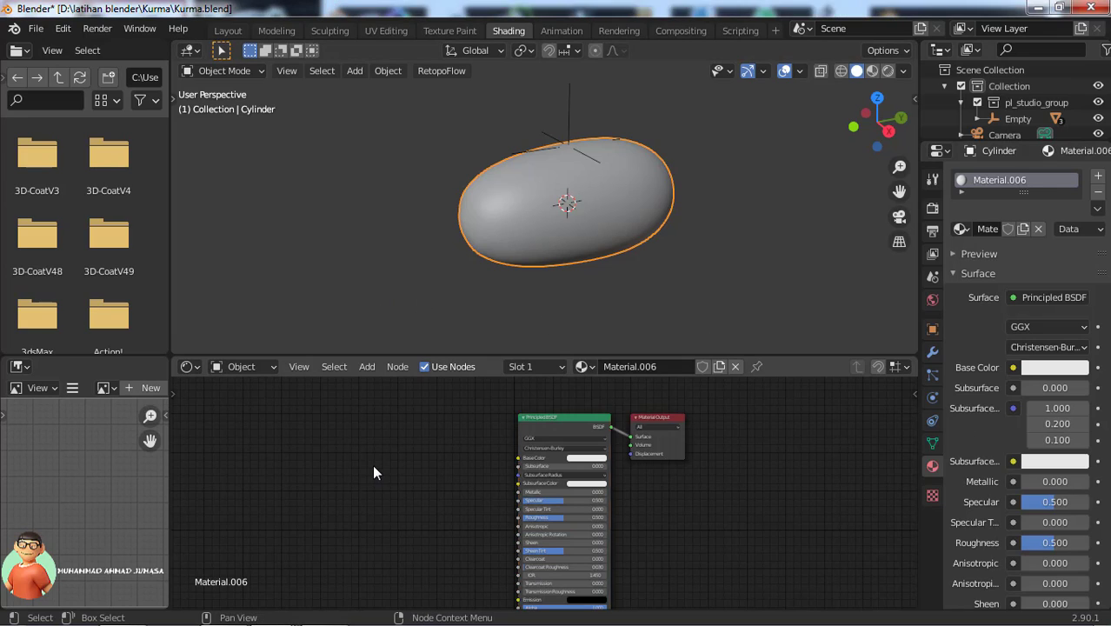
# Add a ColorRamp node beside the Principled BSDF and connect its Color output to Base Color.
pyautogui.click(367, 366)
pyautogui.click(398, 383)
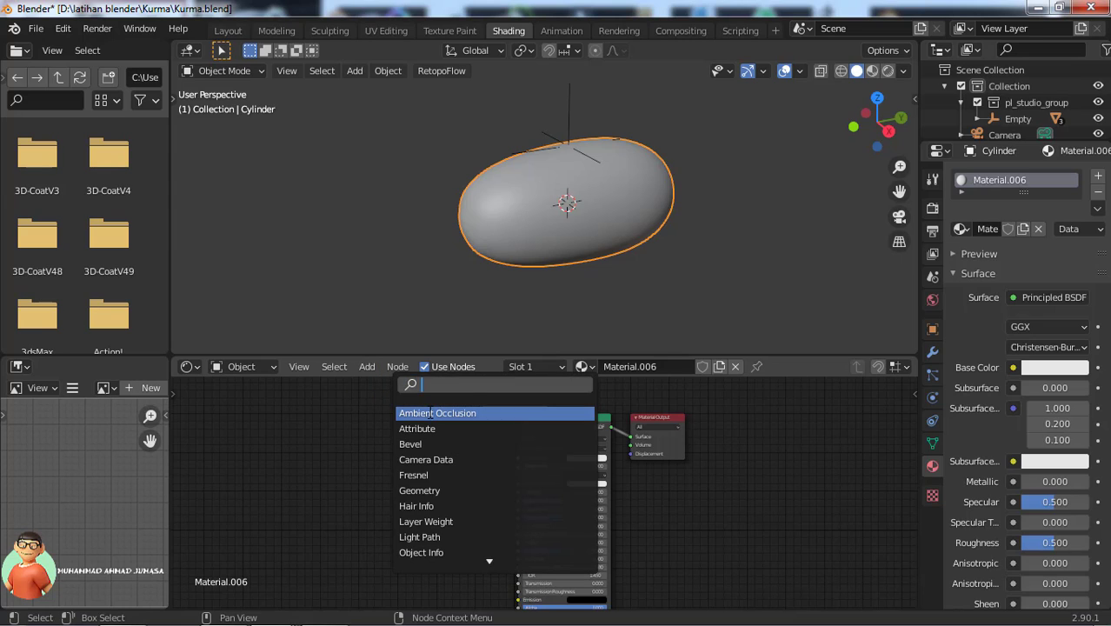
pyautogui.write('color')
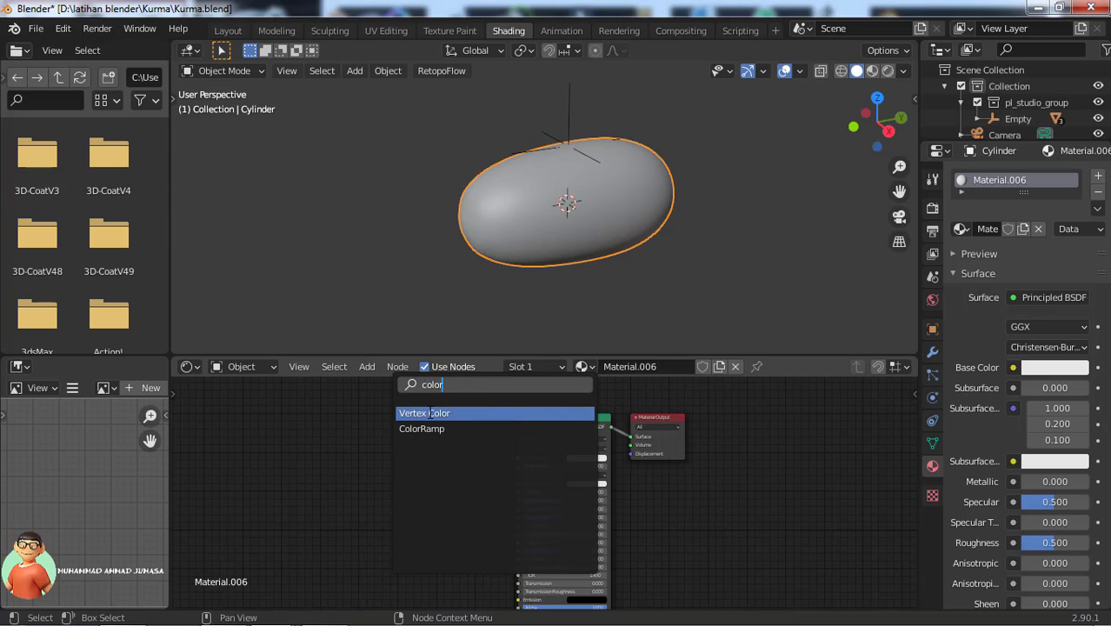
pyautogui.click(422, 428)
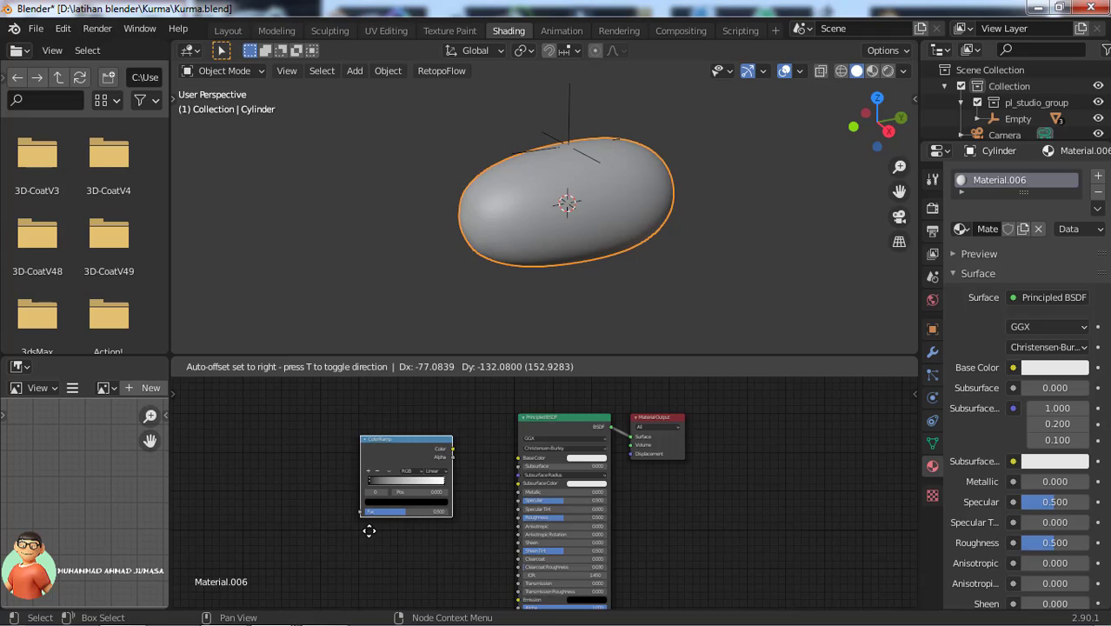
pyautogui.click(379, 532)
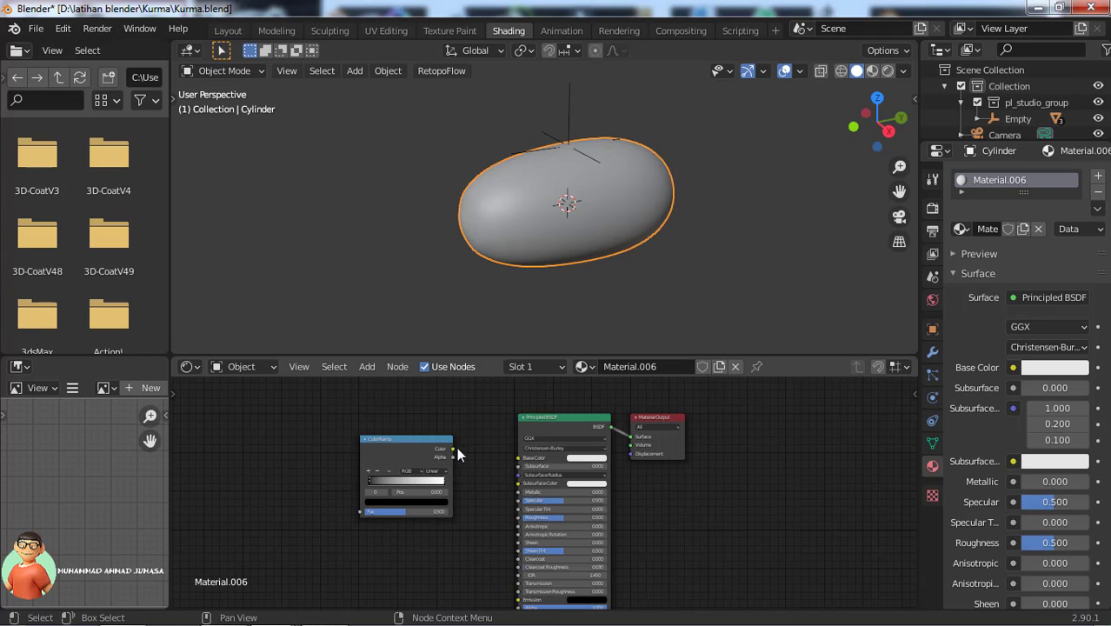
pyautogui.moveTo(456, 448); pyautogui.dragTo(520, 458)
pyautogui.keyDown('ctrl'); pyautogui.moveTo(771, 498); pyautogui.dragTo(783, 605, button='middle'); pyautogui.keyUp('ctrl')
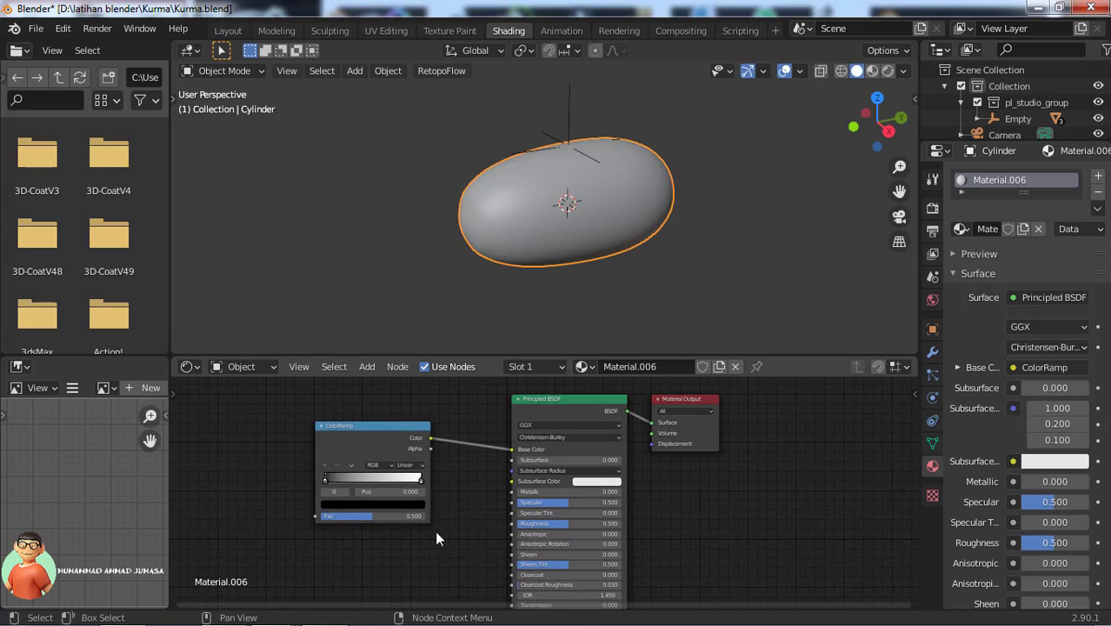
# Set the ColorRamp's white end stop to hex E74800 and display the 3D viewport in Rendered shading.
pyautogui.click(420, 479)
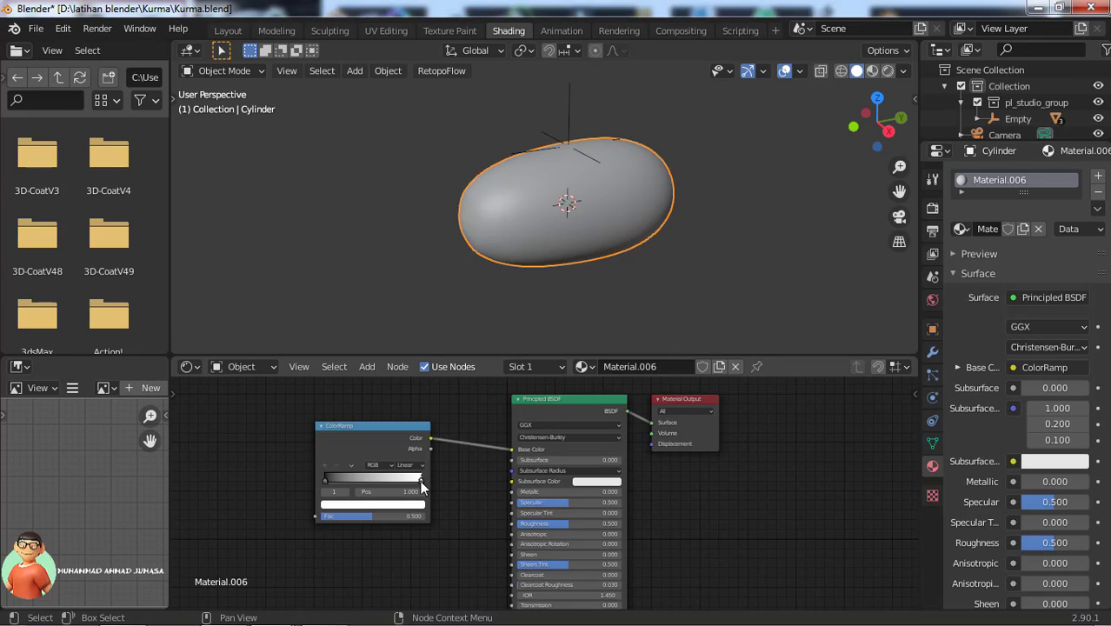
pyautogui.click(418, 505)
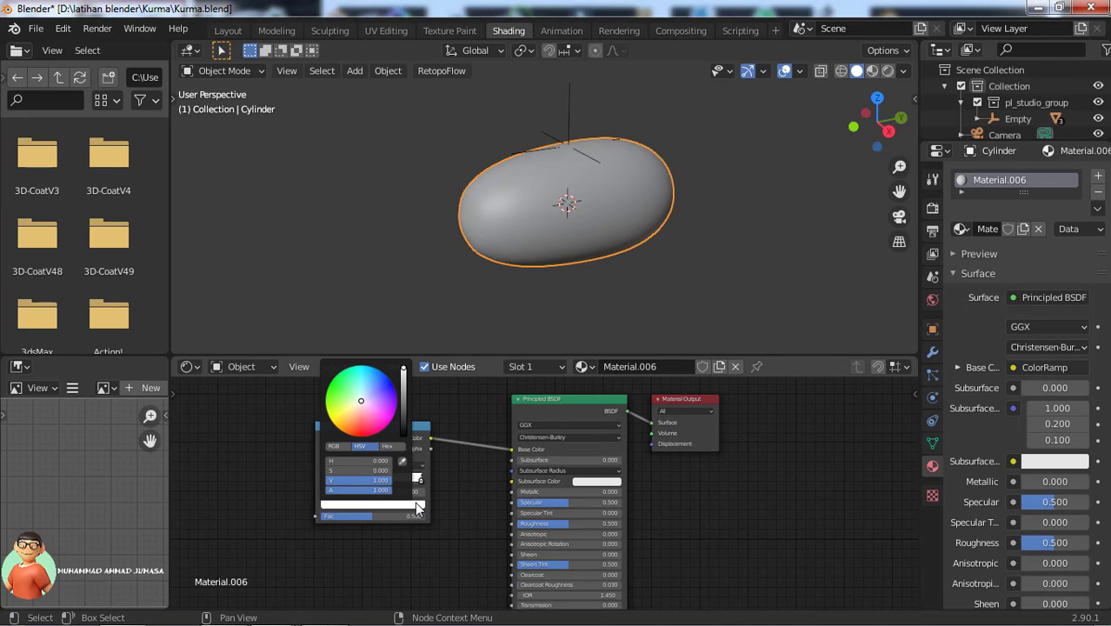
pyautogui.click(386, 447)
pyautogui.click(365, 461)
pyautogui.write('E74800')
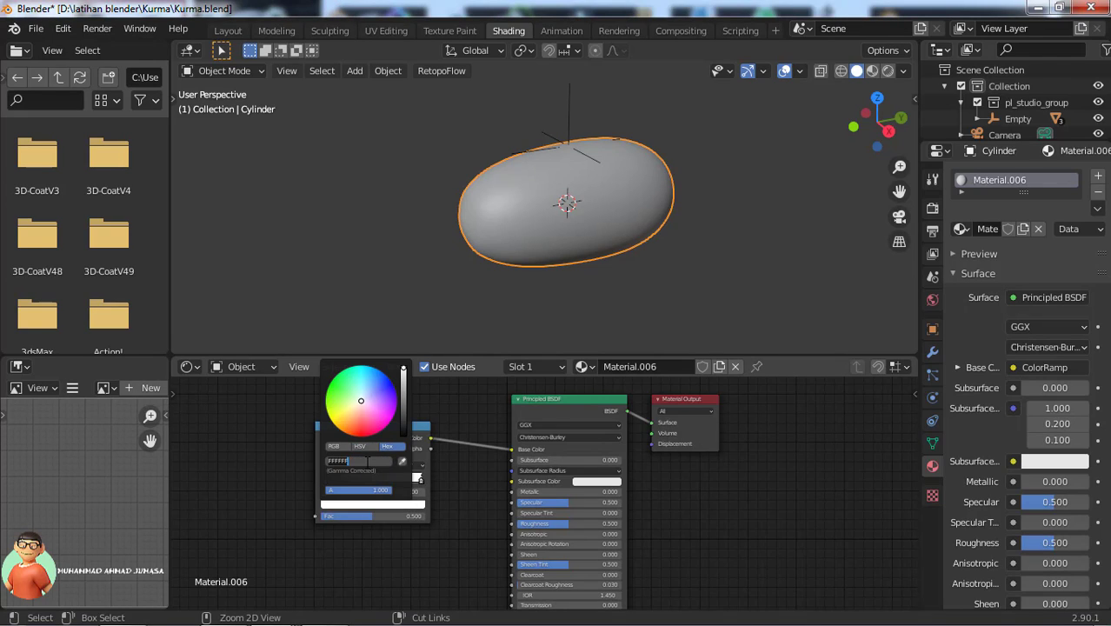
pyautogui.press('Return')
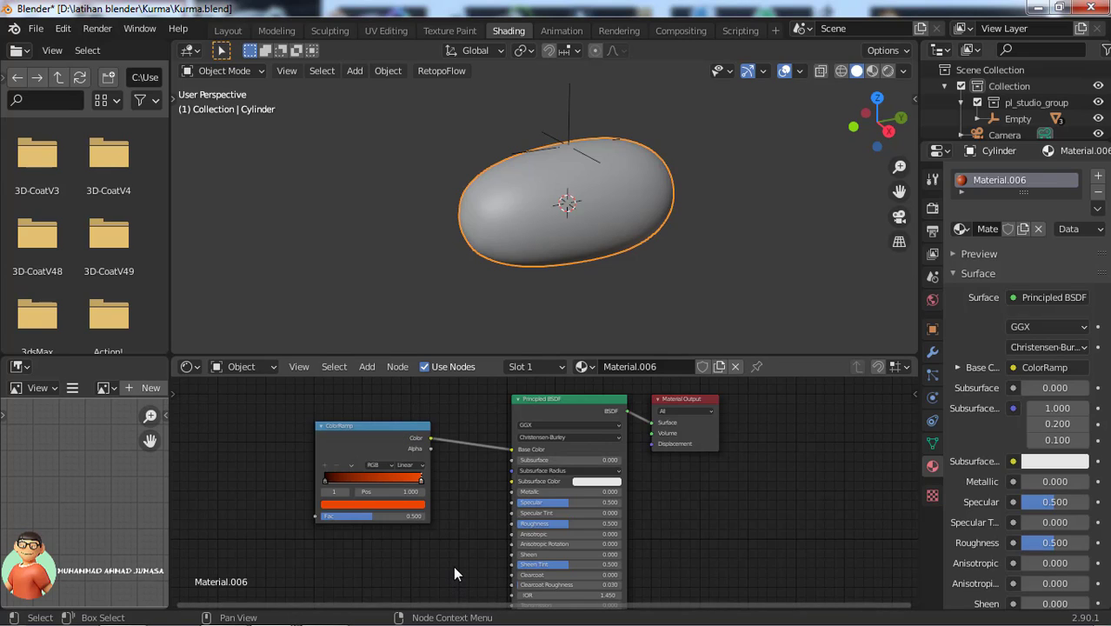
pyautogui.click(887, 71)
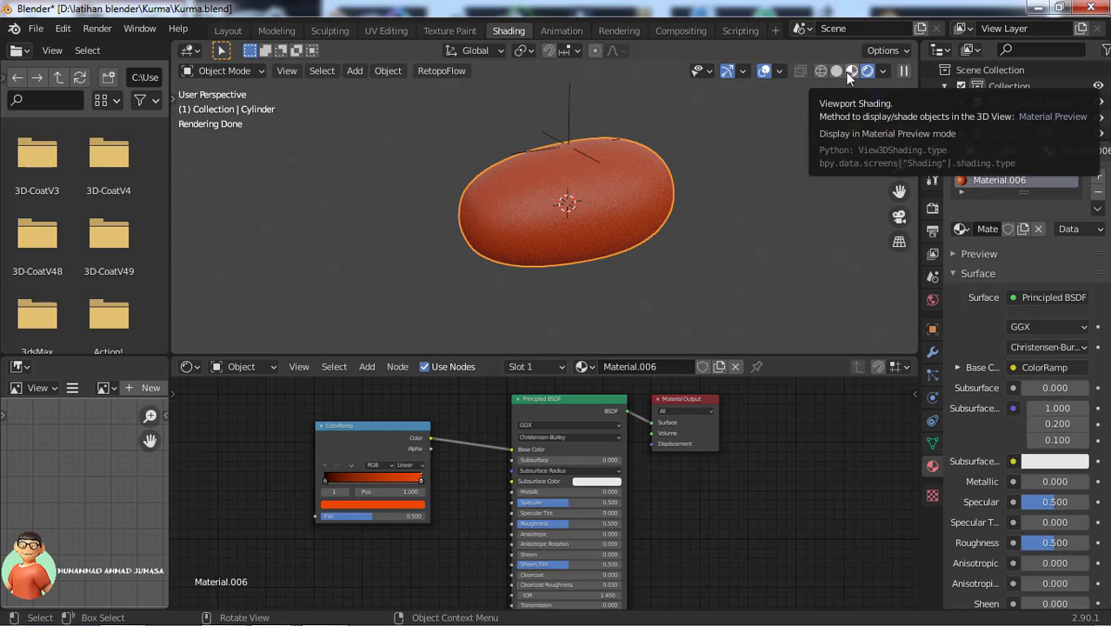
pyautogui.moveTo(766, 184); pyautogui.dragTo(711, 184, button='middle')
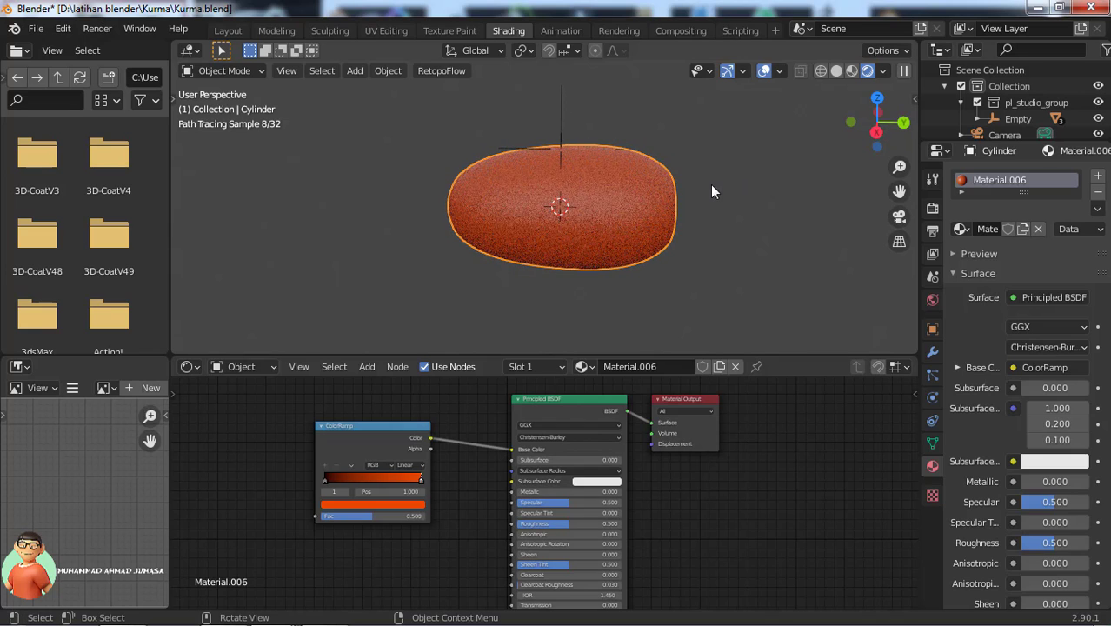
# Add a Texture Coordinate node and place it in the empty area below the Principled BSDF.
pyautogui.click(334, 366)
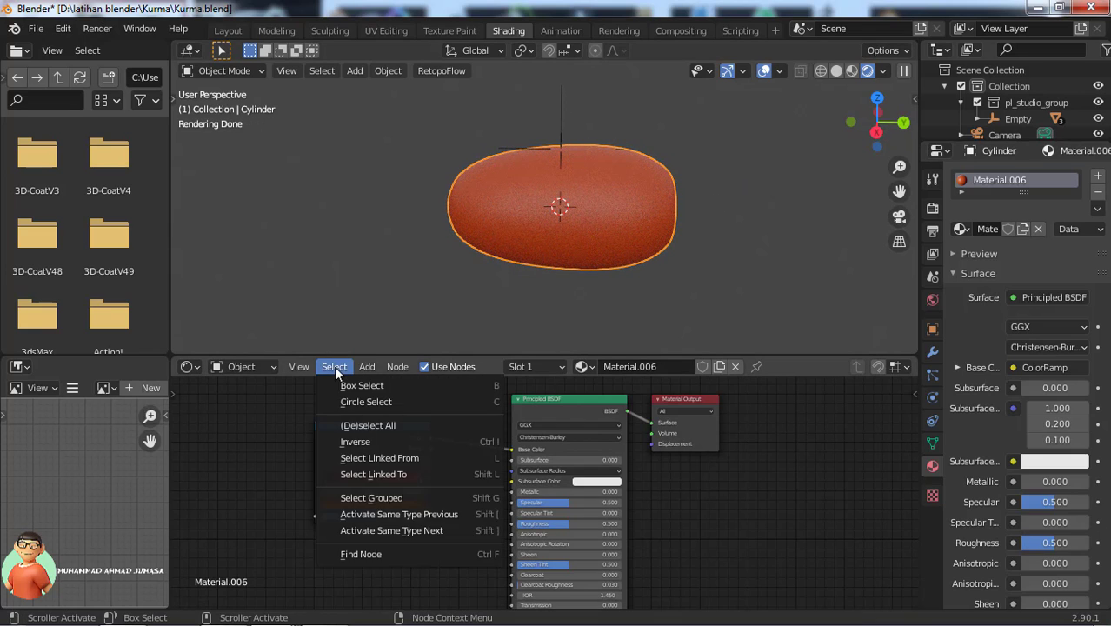
pyautogui.moveTo(367, 366)
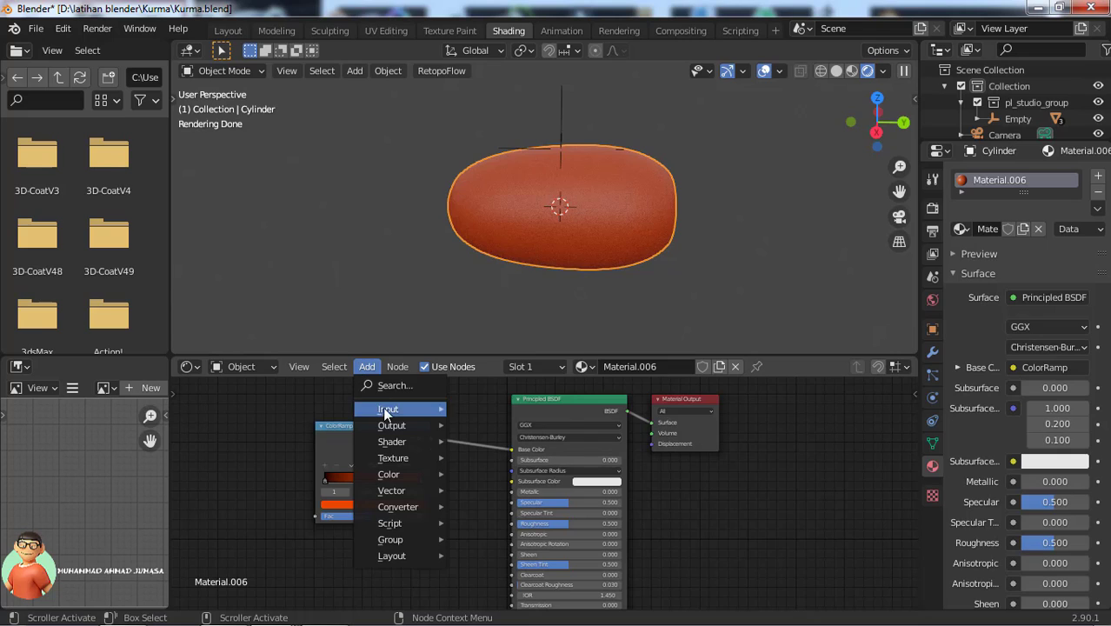
pyautogui.click(386, 388)
pyautogui.write('t')
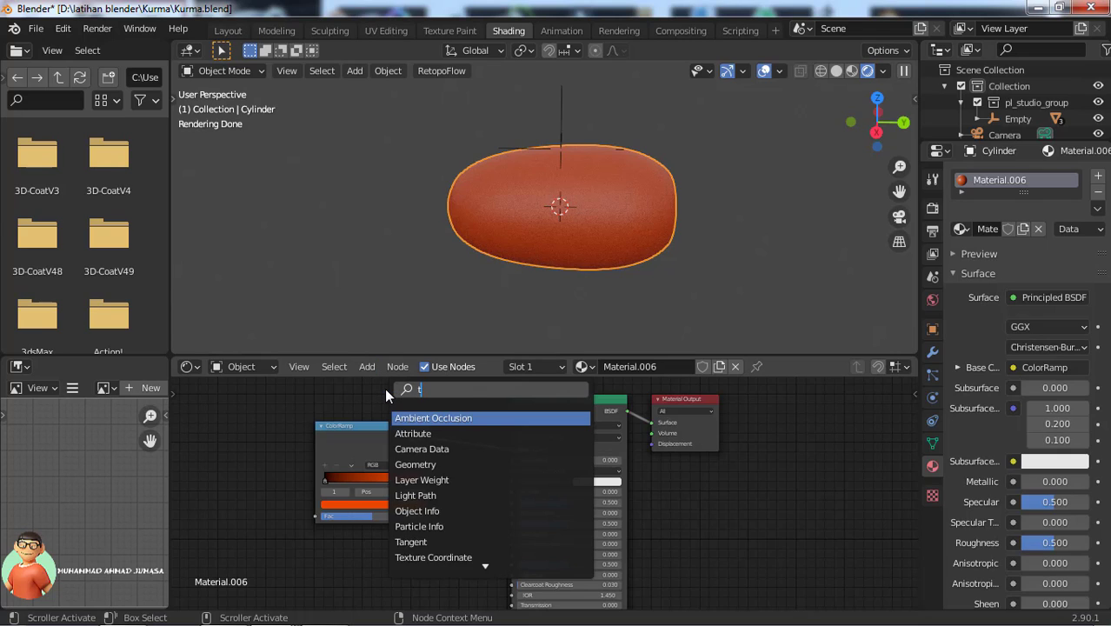
pyautogui.write('exture')
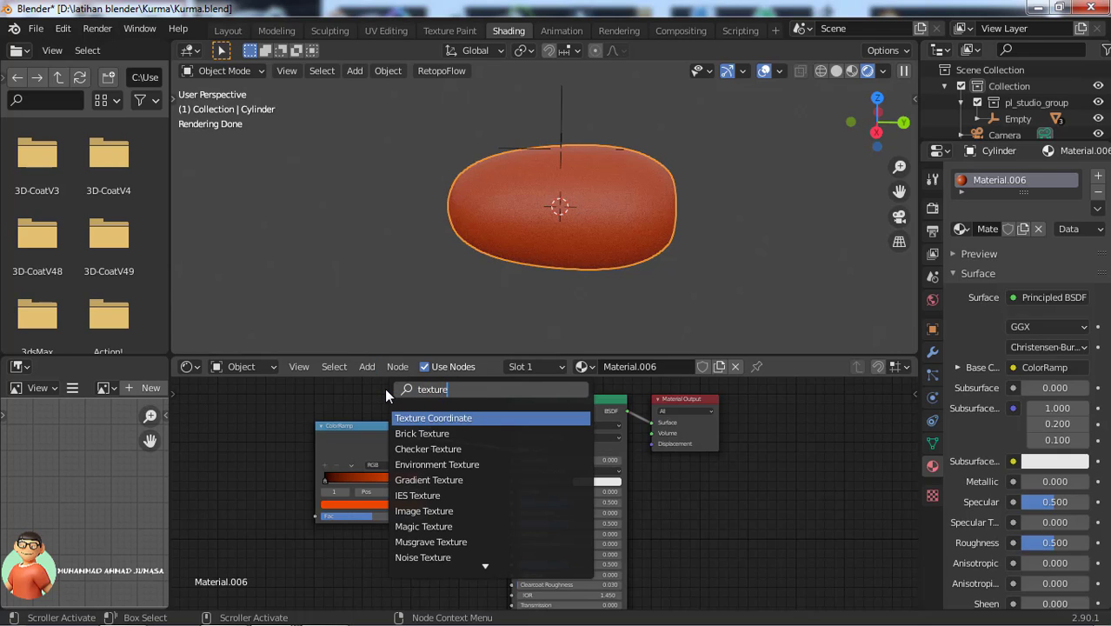
pyautogui.press('Return')
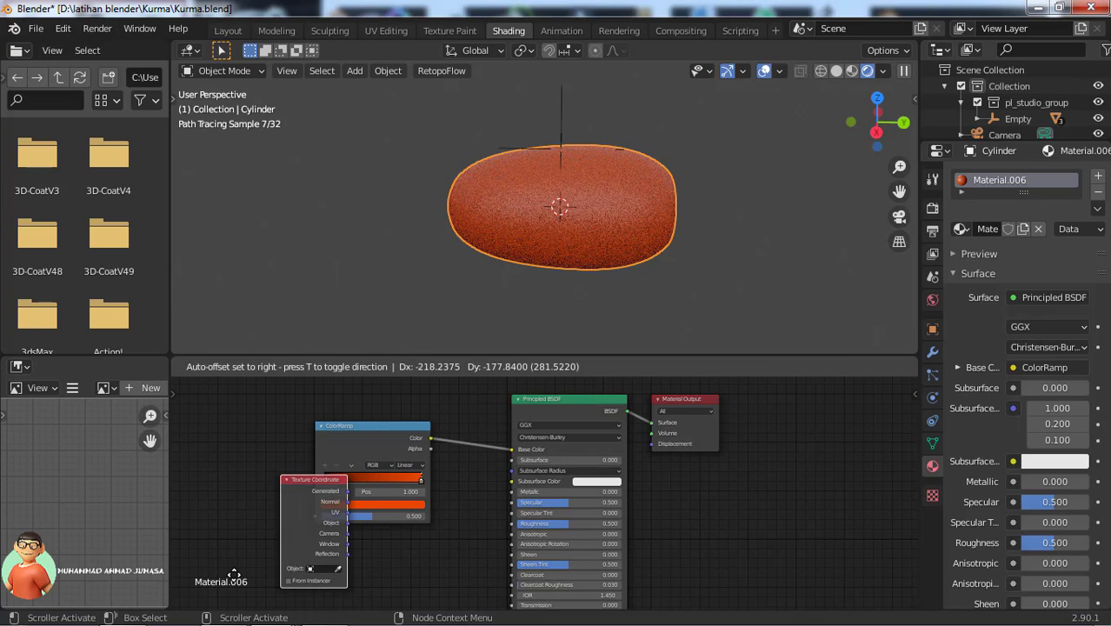
pyautogui.click(279, 498)
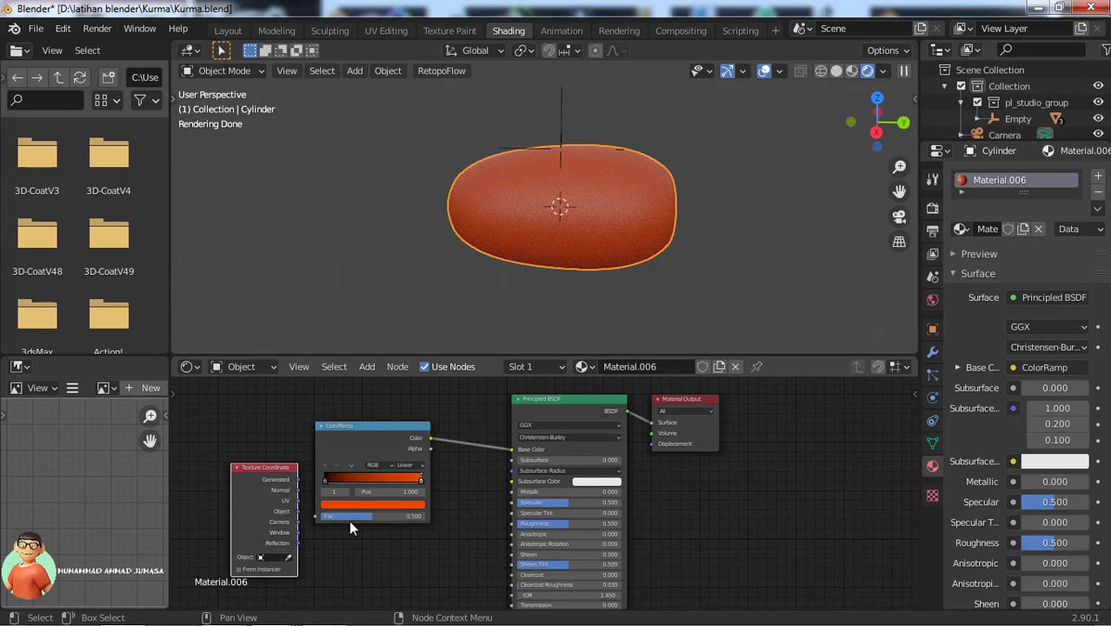
pyautogui.scroll(-3, 349, 520)
pyautogui.moveTo(506, 458); pyautogui.dragTo(534, 619, button='middle')
pyautogui.moveTo(403, 379); pyautogui.dragTo(541, 532)
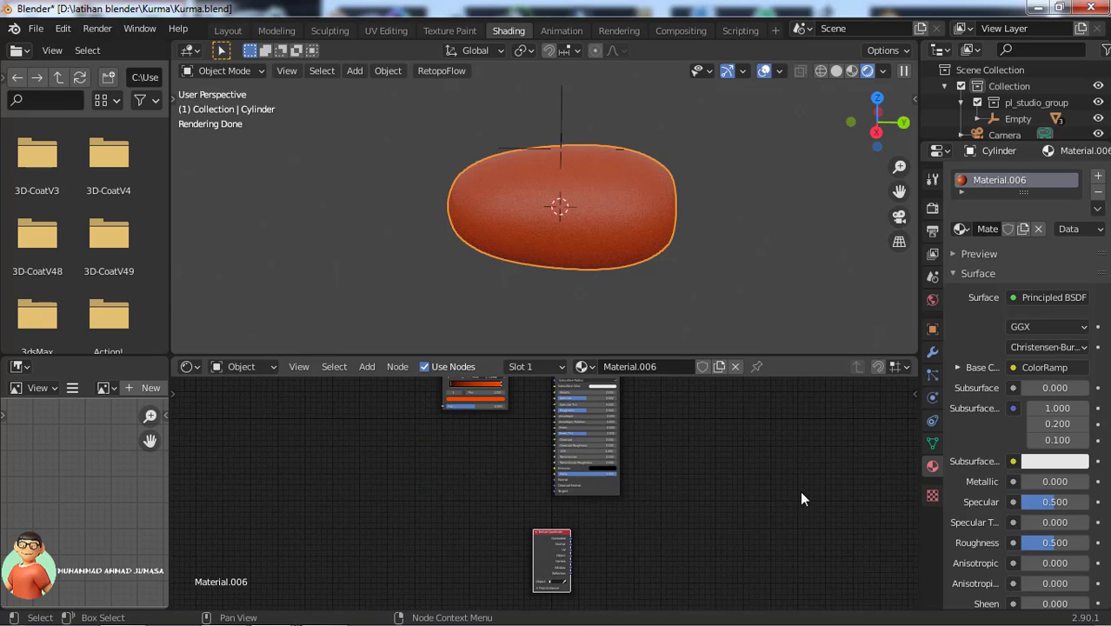
# Add a Mapping node beside the Texture Coordinate node and connect the Object output to its Vector input.
pyautogui.click(367, 366)
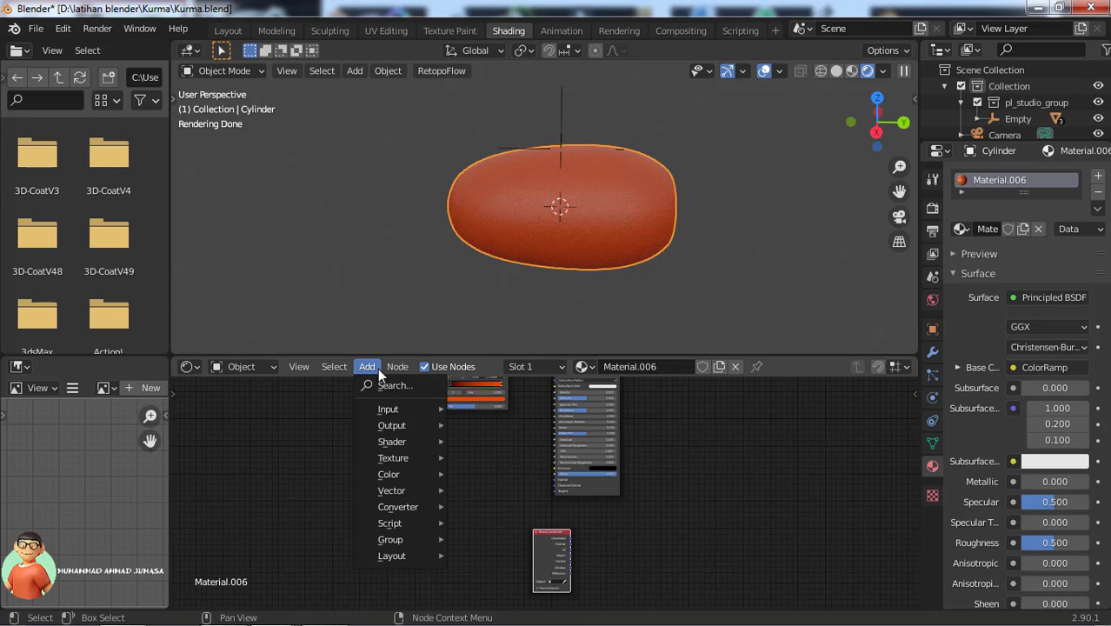
pyautogui.click(395, 390)
pyautogui.write('m')
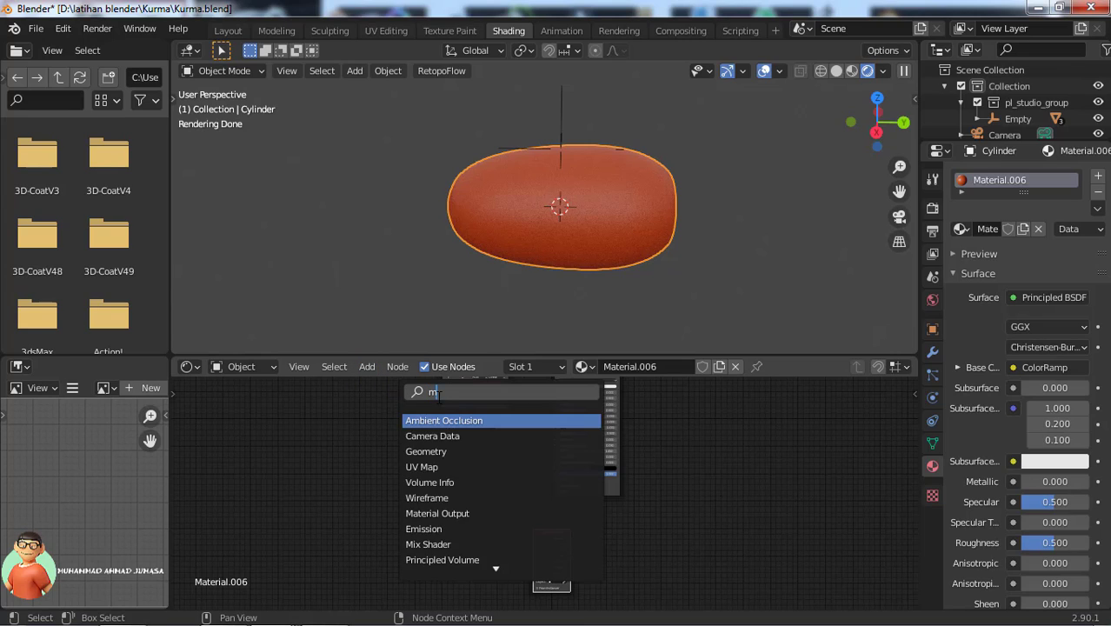
pyautogui.write('apping')
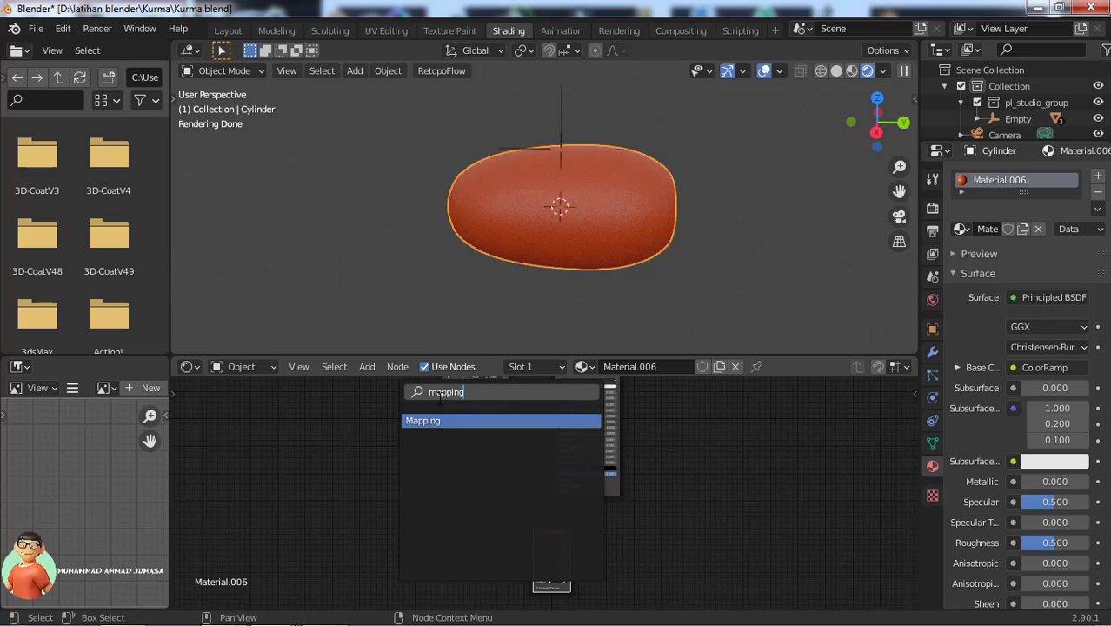
pyautogui.click(445, 421)
pyautogui.click(666, 424)
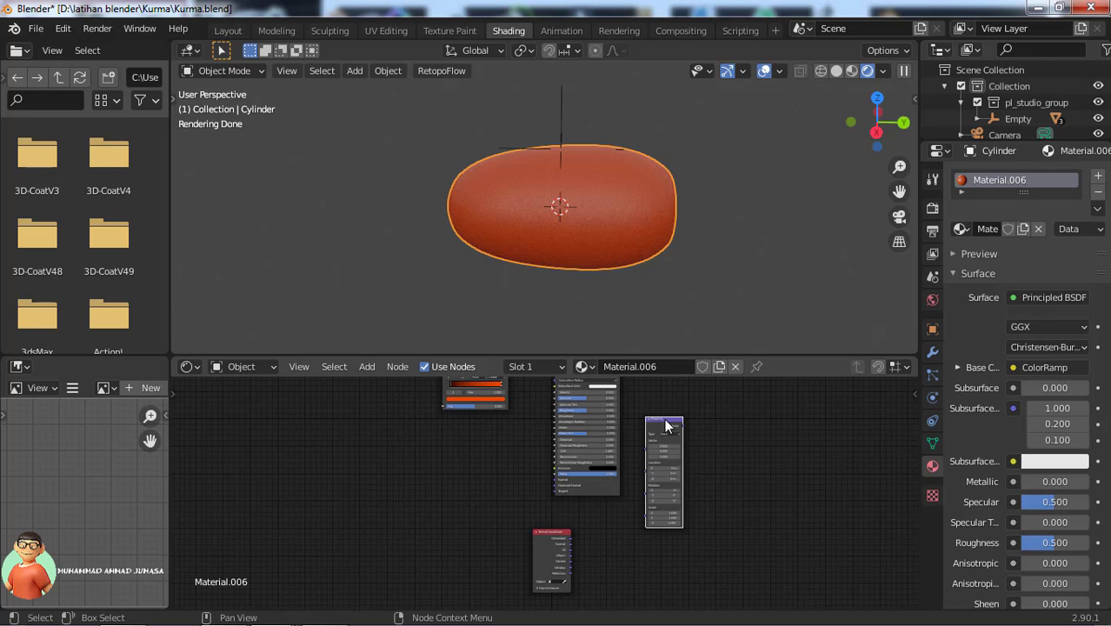
pyautogui.moveTo(666, 424); pyautogui.dragTo(616, 524)
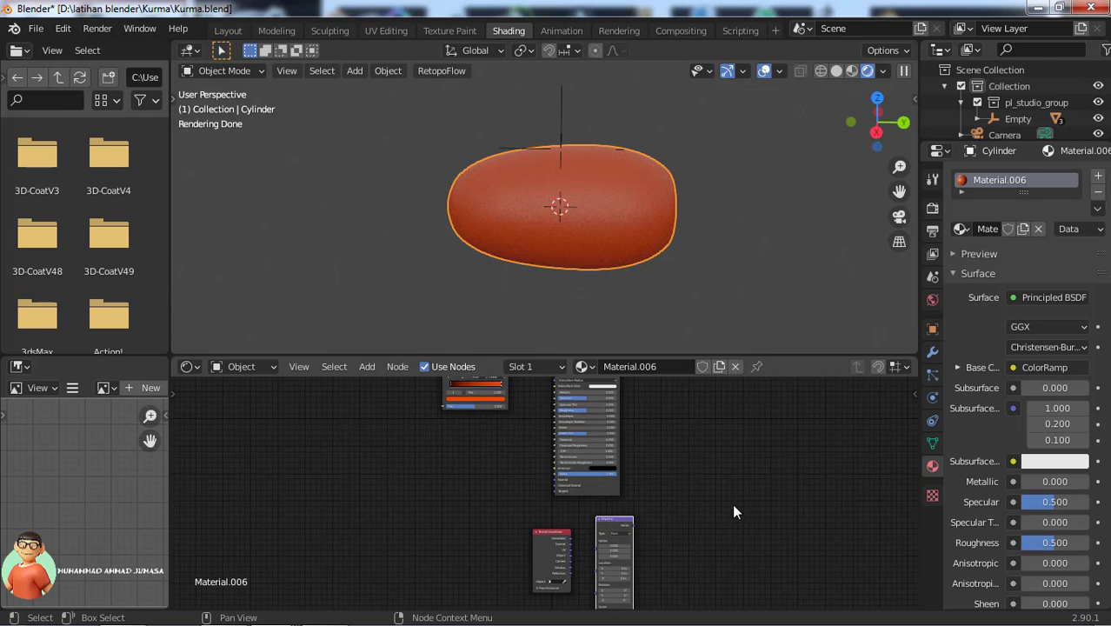
pyautogui.keyDown('ctrl'); pyautogui.moveTo(733, 502); pyautogui.dragTo(716, 527, button='middle'); pyautogui.keyUp('ctrl')
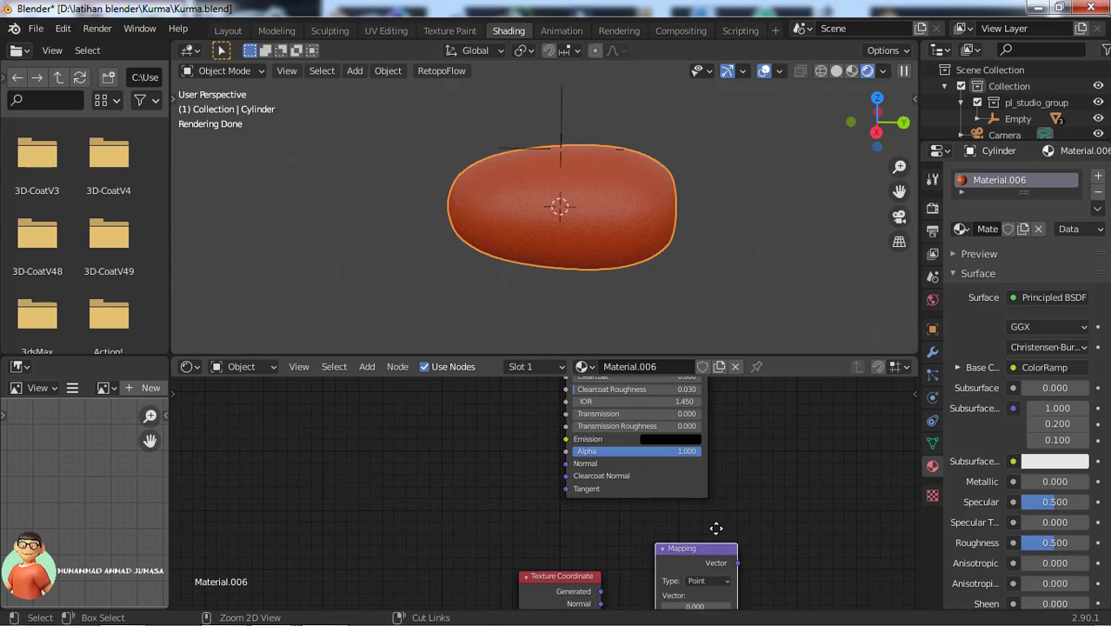
pyautogui.moveTo(780, 516); pyautogui.dragTo(654, 423, button='middle')
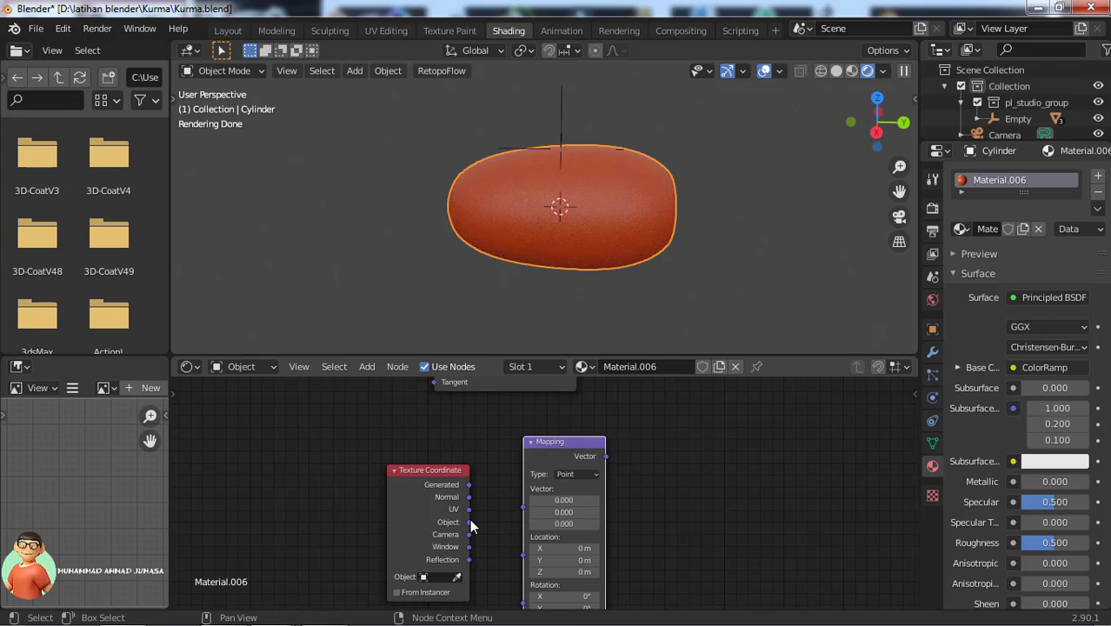
pyautogui.moveTo(467, 522); pyautogui.dragTo(528, 510)
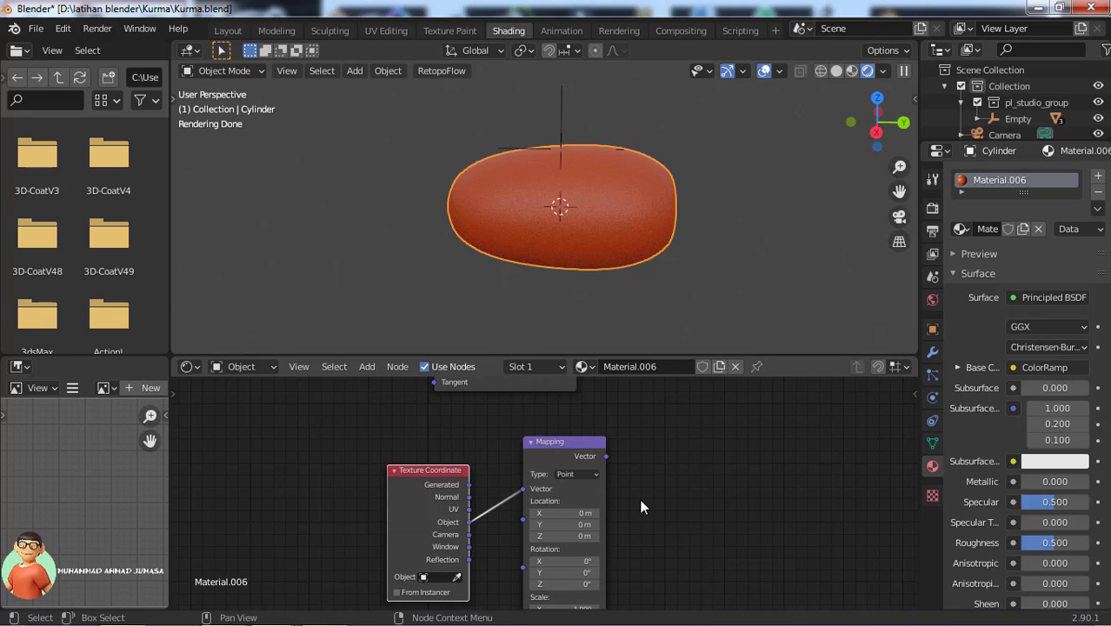
# Add a Noise Texture node beside the Mapping node and connect the Mapping Vector output to its Vector input.
pyautogui.click(366, 366)
pyautogui.click(379, 391)
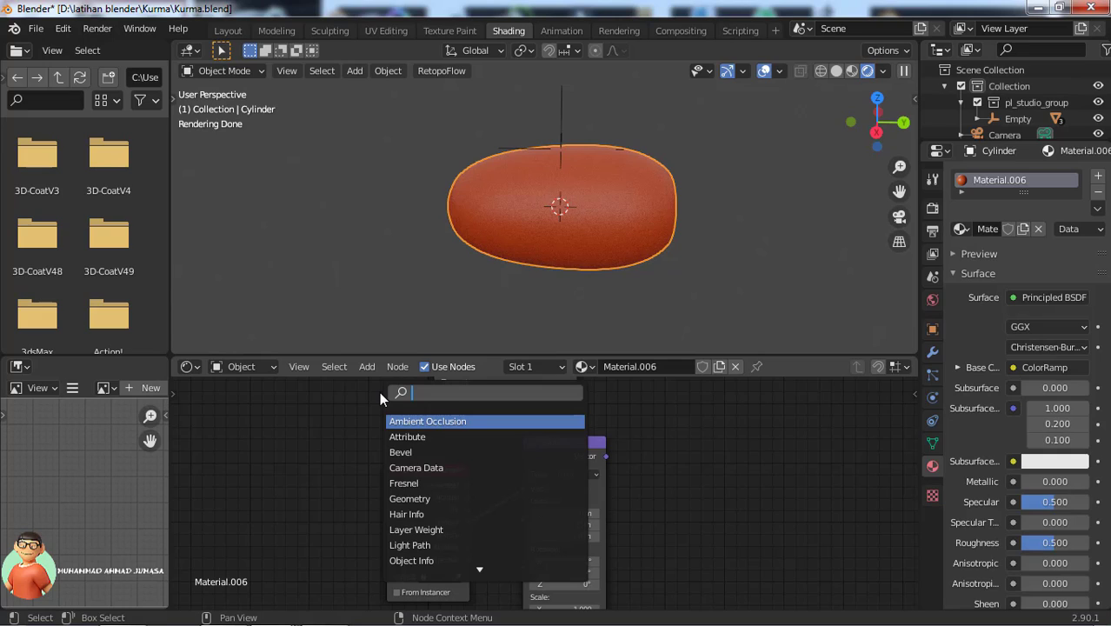
pyautogui.write('noise')
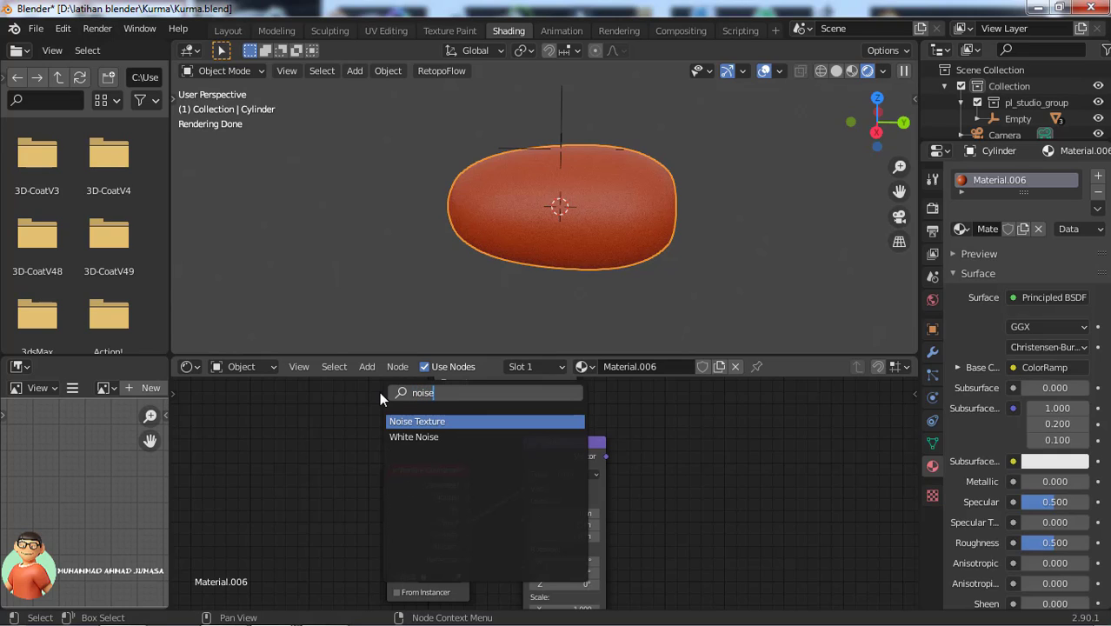
pyautogui.write(' texture')
pyautogui.press('Return')
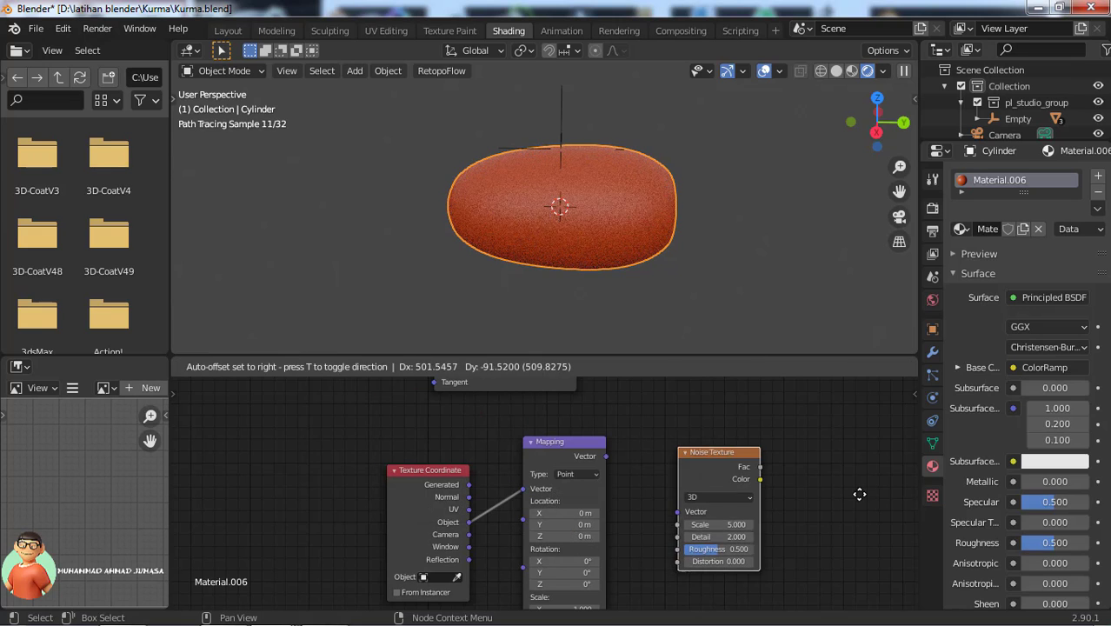
pyautogui.click(830, 482)
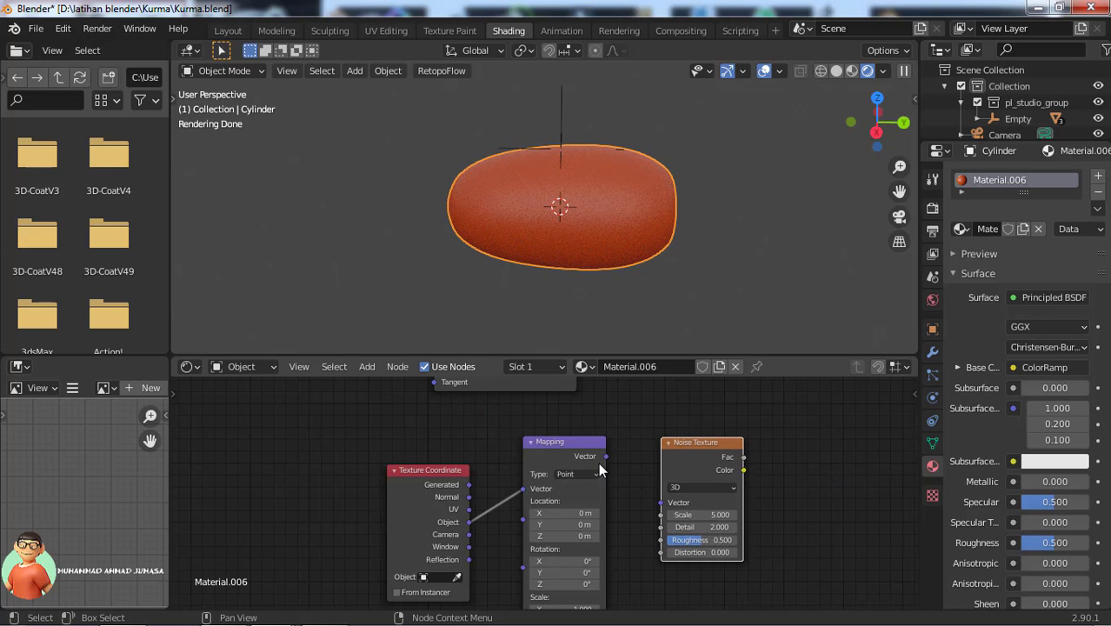
pyautogui.moveTo(604, 456); pyautogui.dragTo(661, 503)
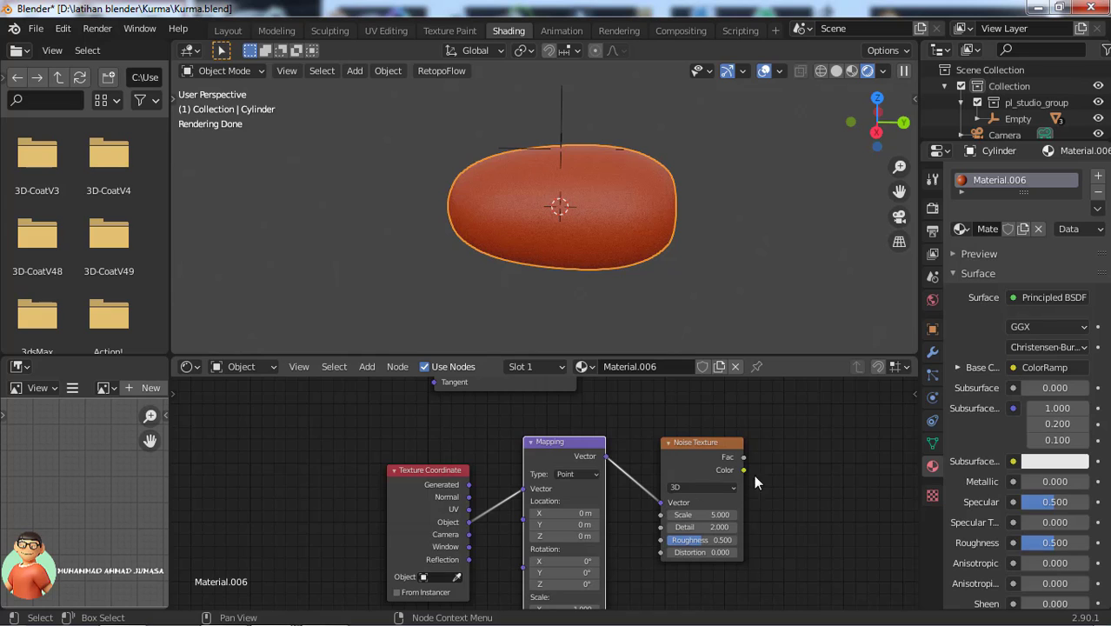
# Move the Noise Texture node up beside the Principled BSDF, below the Material Output.
pyautogui.scroll(-3, 754, 475)
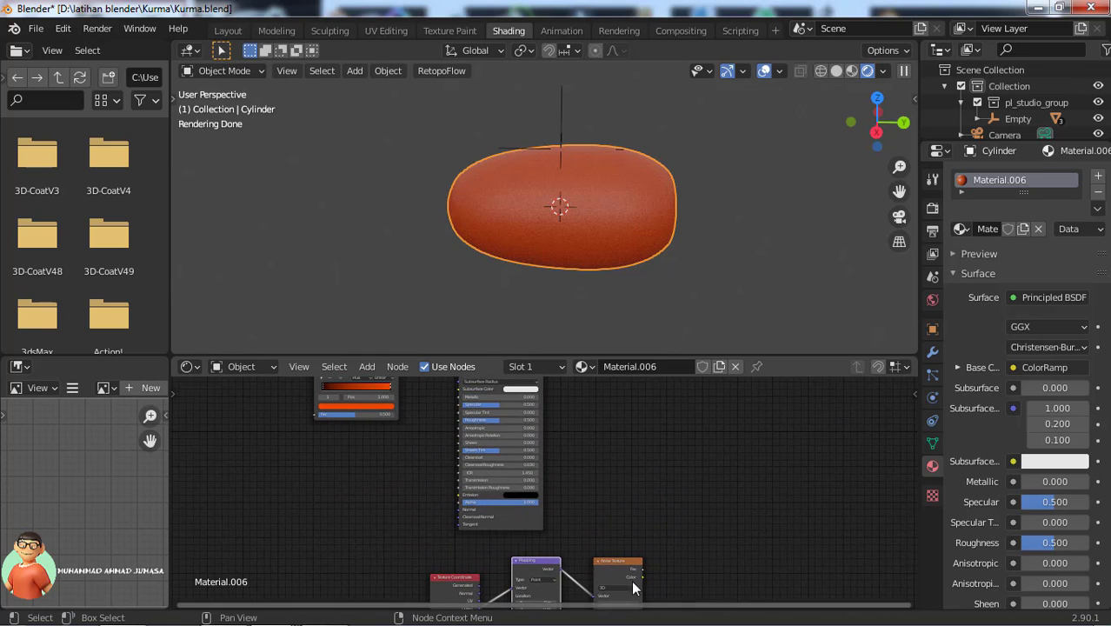
pyautogui.moveTo(614, 559); pyautogui.dragTo(610, 422)
pyautogui.keyDown('shift'); pyautogui.moveTo(698, 469); pyautogui.dragTo(701, 556, button='middle'); pyautogui.keyUp('shift')
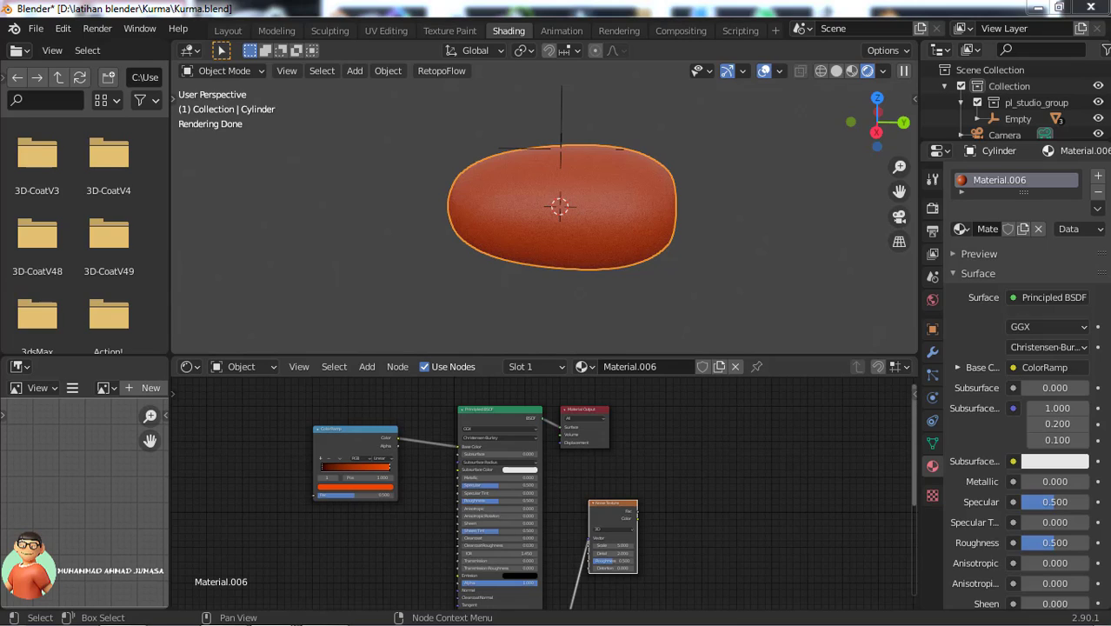
# Add a Vector Displacement node beside the Noise Texture and connect the noise Color output to its Vector input.
pyautogui.keyDown('ctrl'); pyautogui.moveTo(777, 528); pyautogui.dragTo(770, 416, button='middle'); pyautogui.keyUp('ctrl')
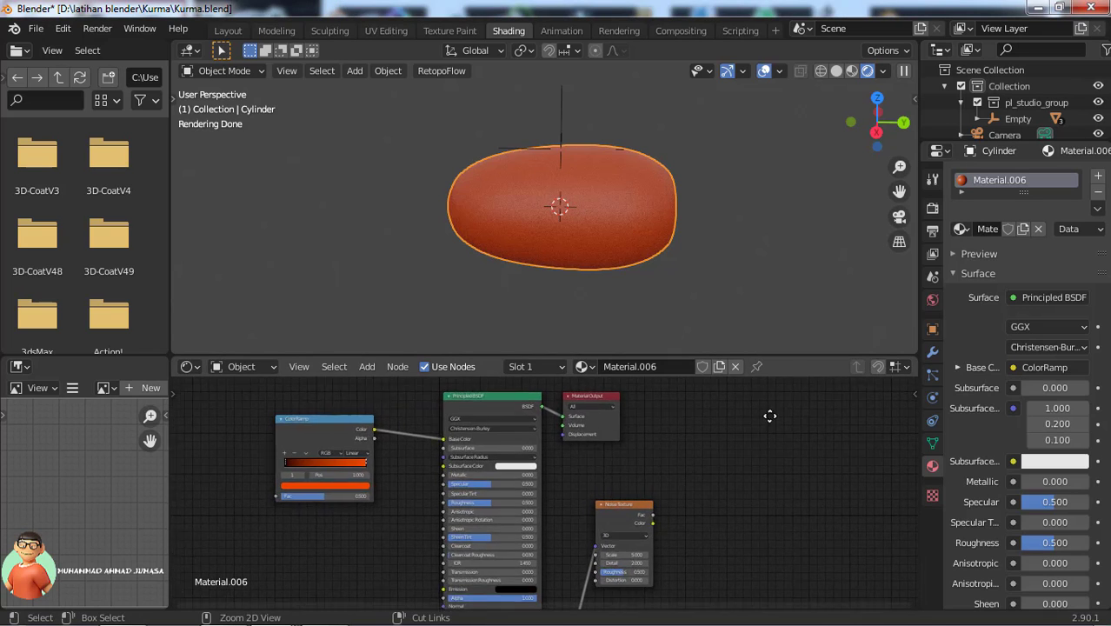
pyautogui.scroll(3, 752, 538)
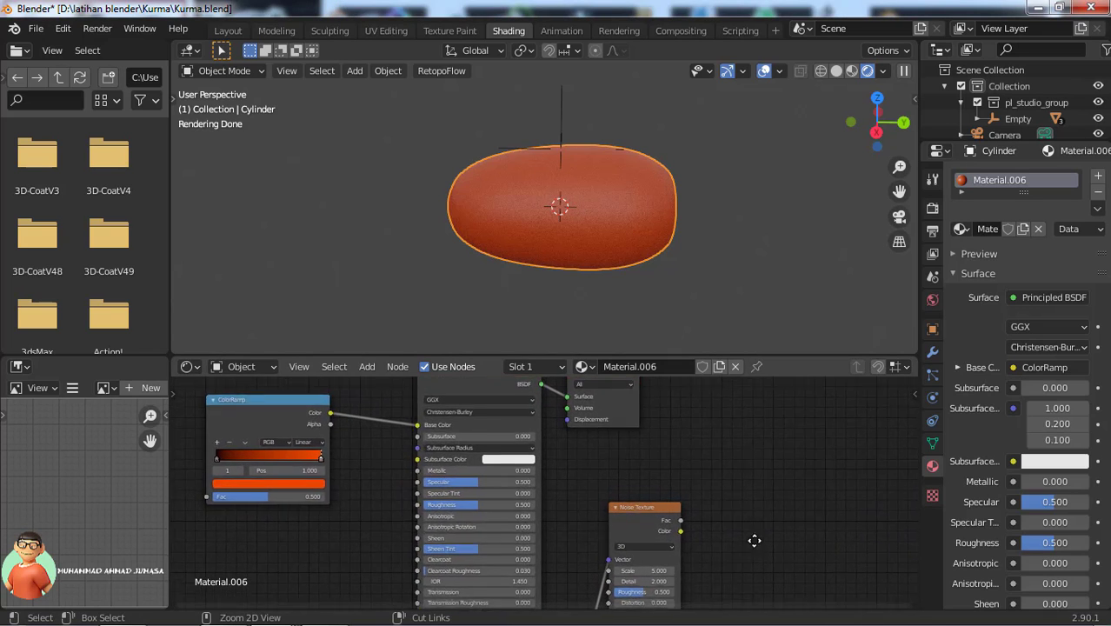
pyautogui.click(370, 369)
pyautogui.click(394, 385)
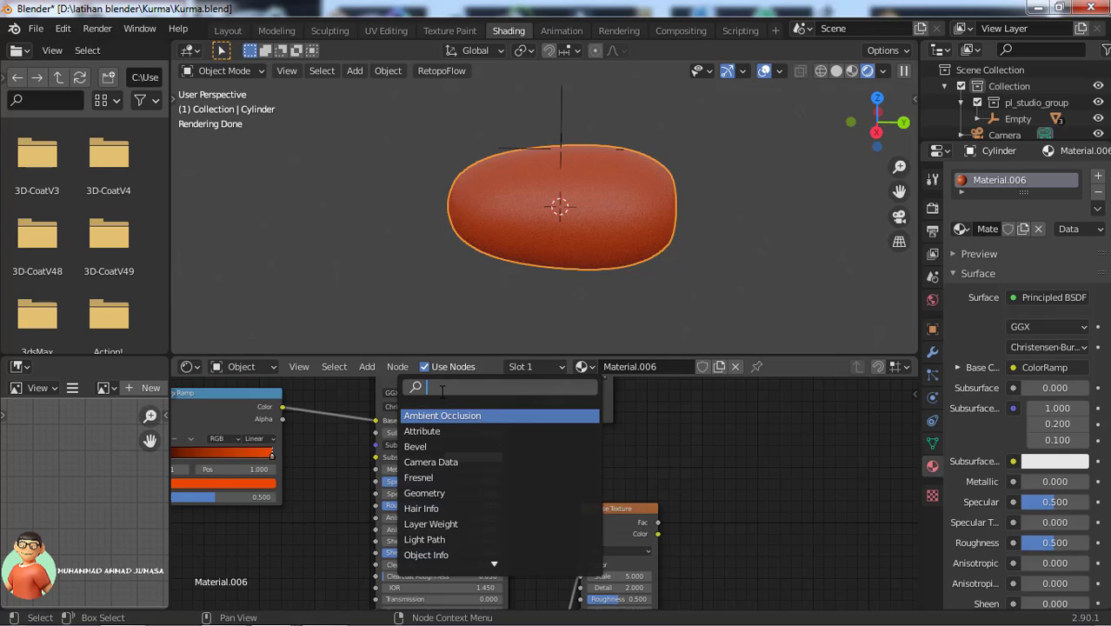
pyautogui.write('vector')
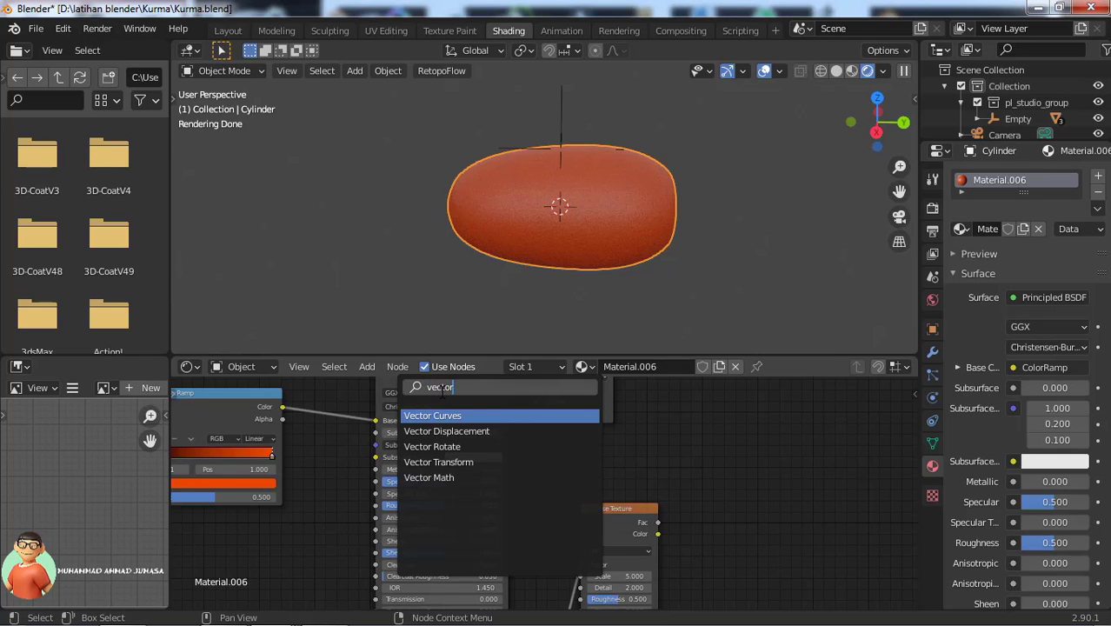
pyautogui.click(503, 440)
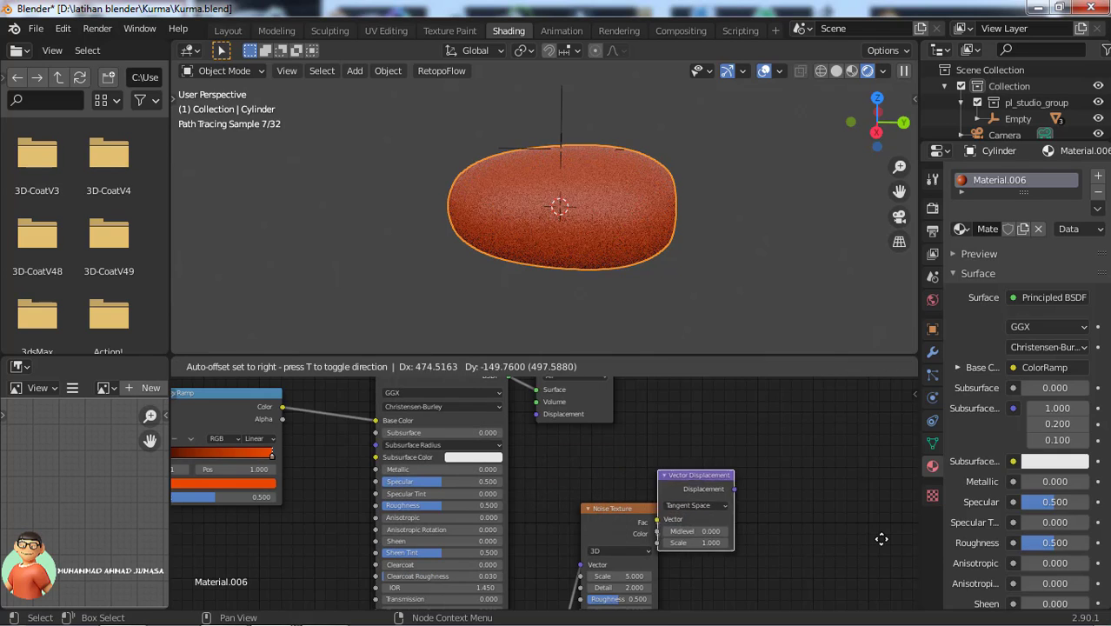
pyautogui.click(910, 532)
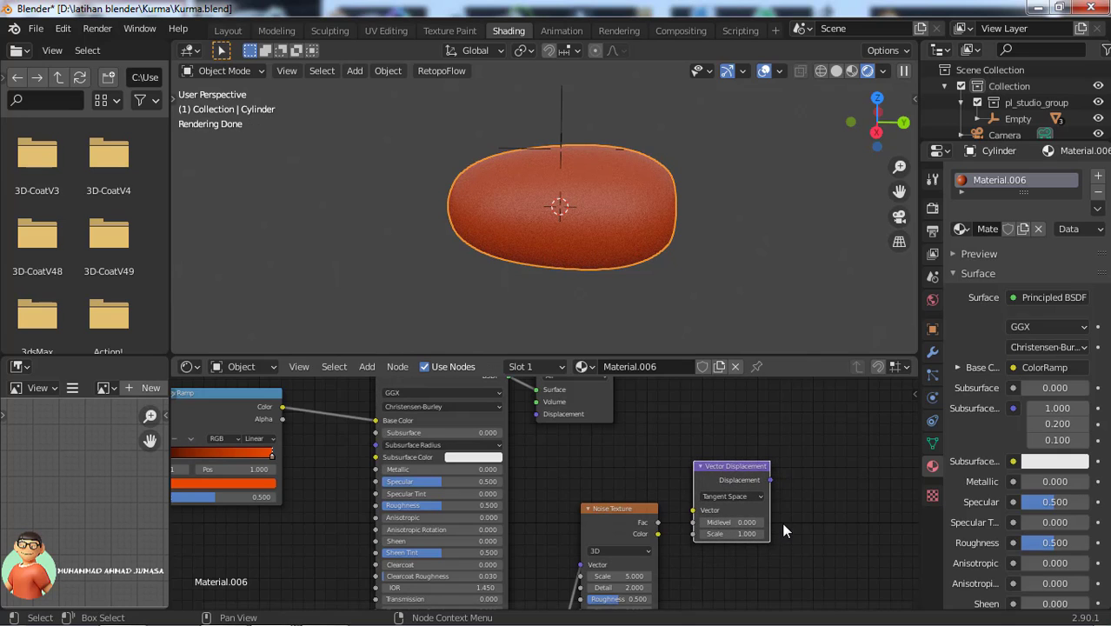
pyautogui.moveTo(675, 537); pyautogui.dragTo(584, 553, button='middle')
pyautogui.moveTo(568, 549); pyautogui.dragTo(603, 526)
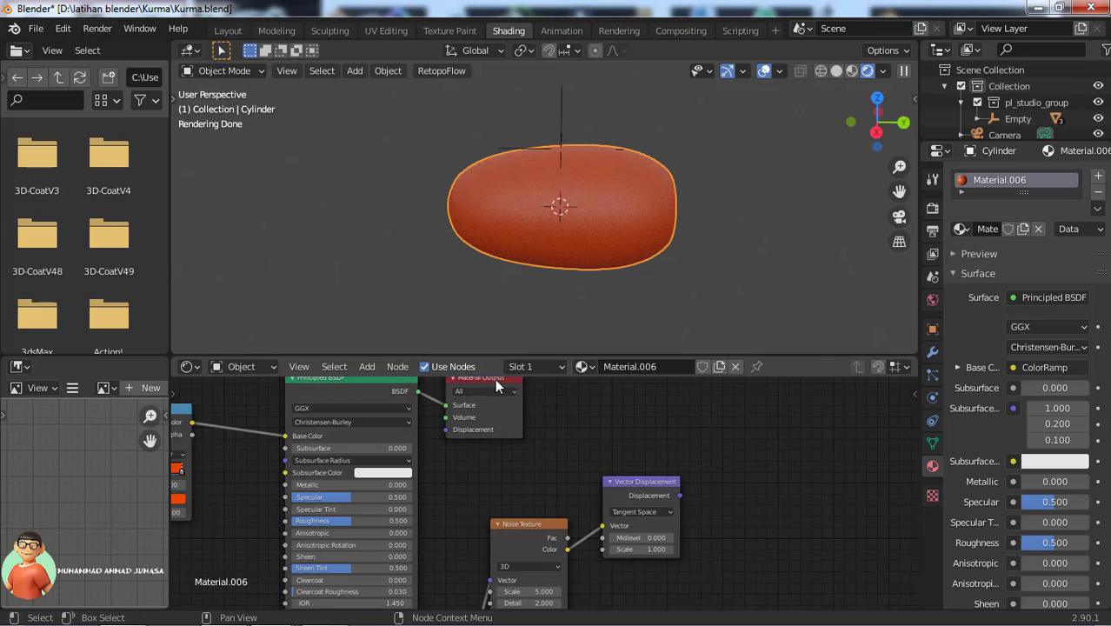
# Move the Material Output node beyond the Vector Displacement node and connect the Vector Displacement output to its Displacement input.
pyautogui.moveTo(497, 387); pyautogui.dragTo(812, 414)
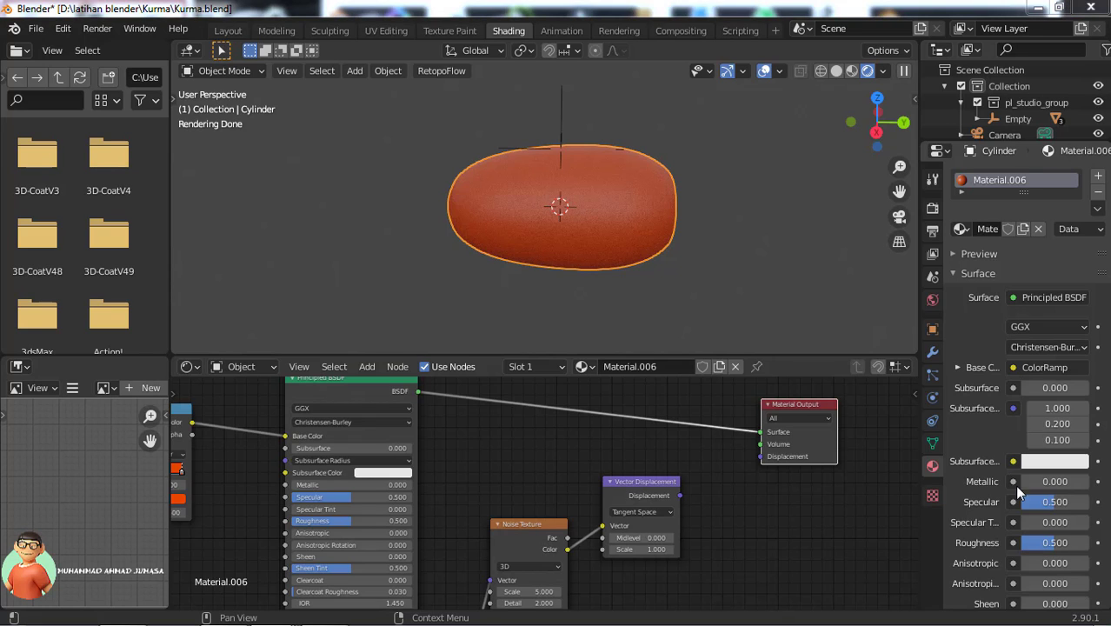
pyautogui.moveTo(679, 495); pyautogui.dragTo(760, 456)
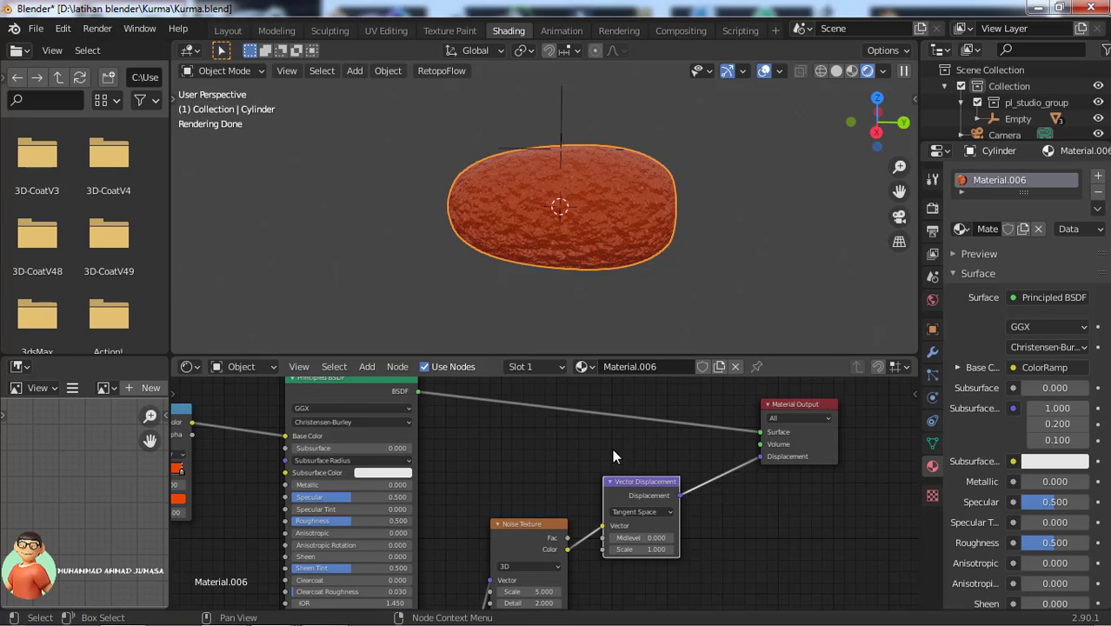
# Set the Principled BSDF's Specular to 1.000 and its Roughness to about 0.218.
pyautogui.keyDown('ctrl'); pyautogui.moveTo(510, 458); pyautogui.dragTo(514, 520, button='middle'); pyautogui.keyUp('ctrl')
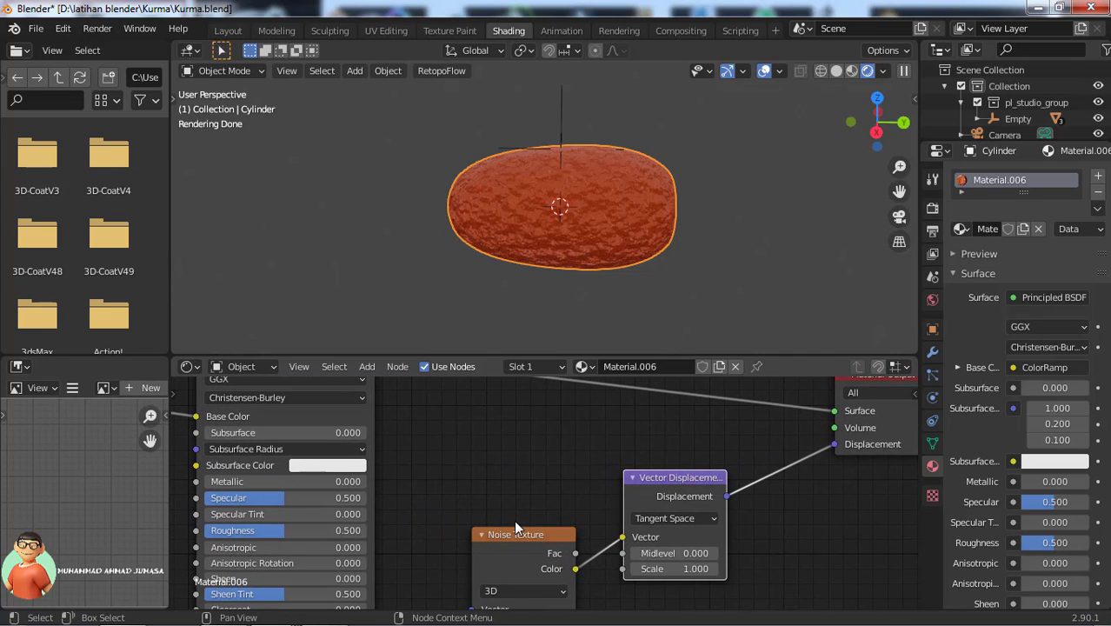
pyautogui.moveTo(253, 499); pyautogui.dragTo(371, 502)
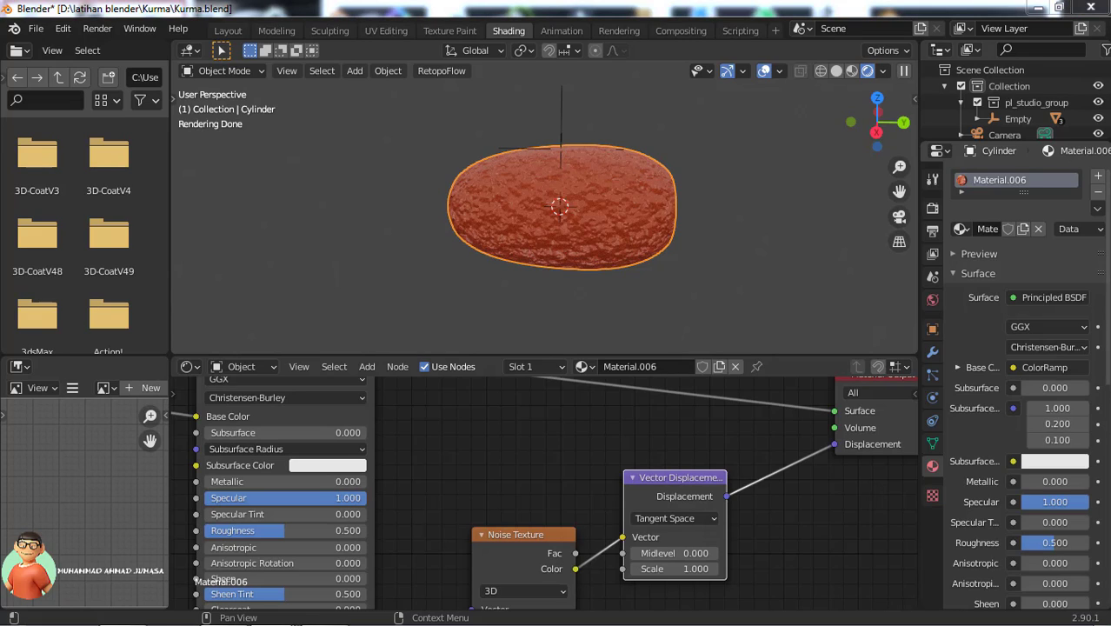
pyautogui.click(293, 531)
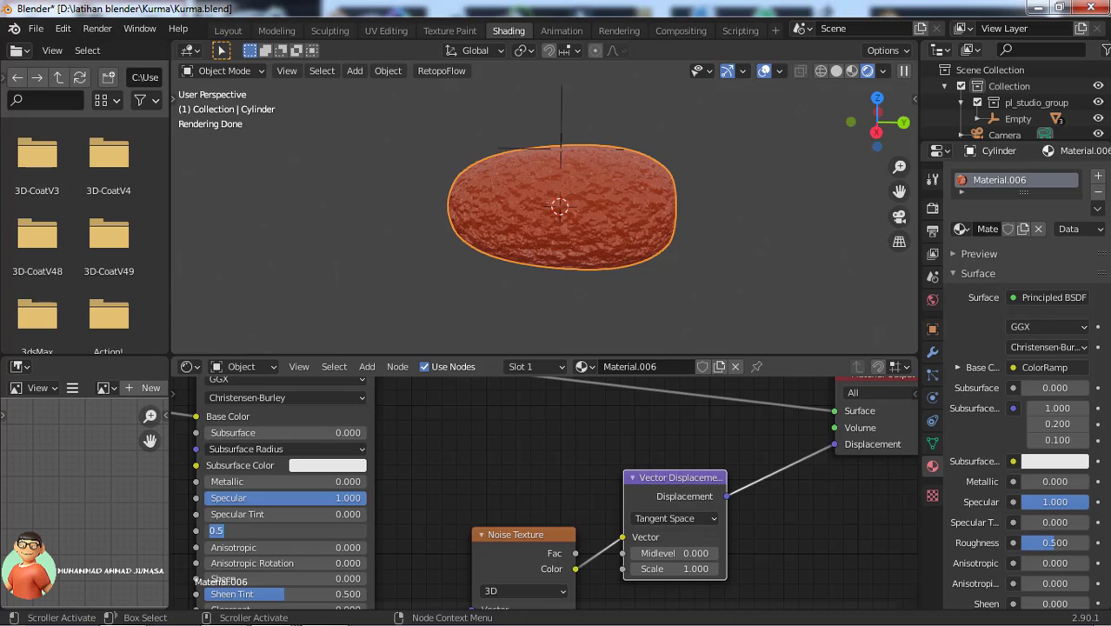
pyautogui.write('0.218182')
pyautogui.press('Return')
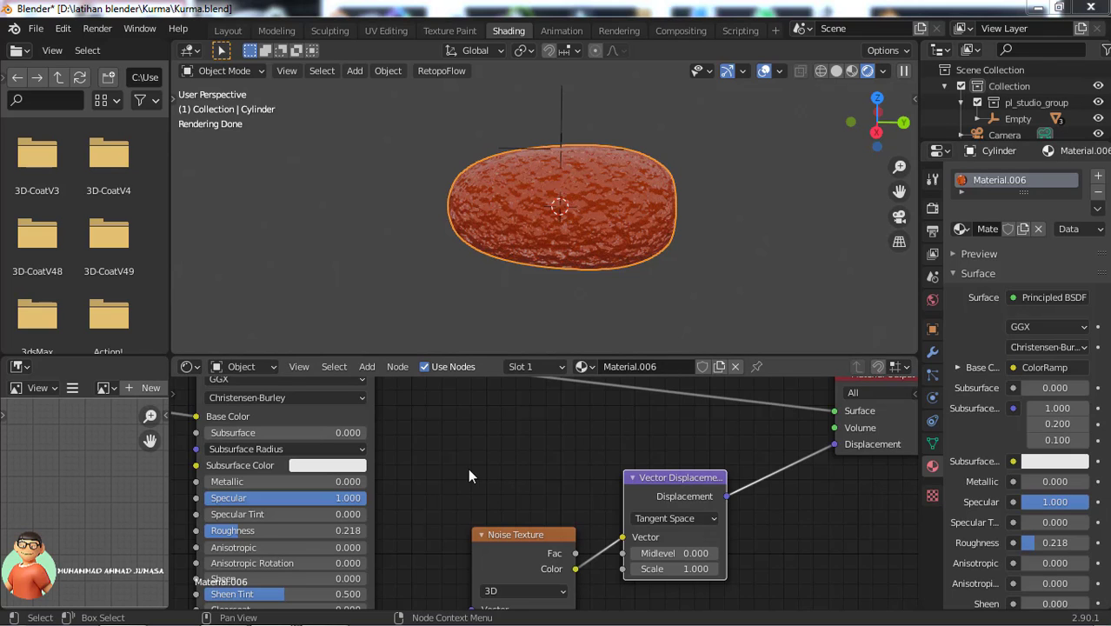
# Try a Scale of 2 on the Vector Displacement node.
pyautogui.moveTo(468, 468); pyautogui.dragTo(570, 427, button='middle')
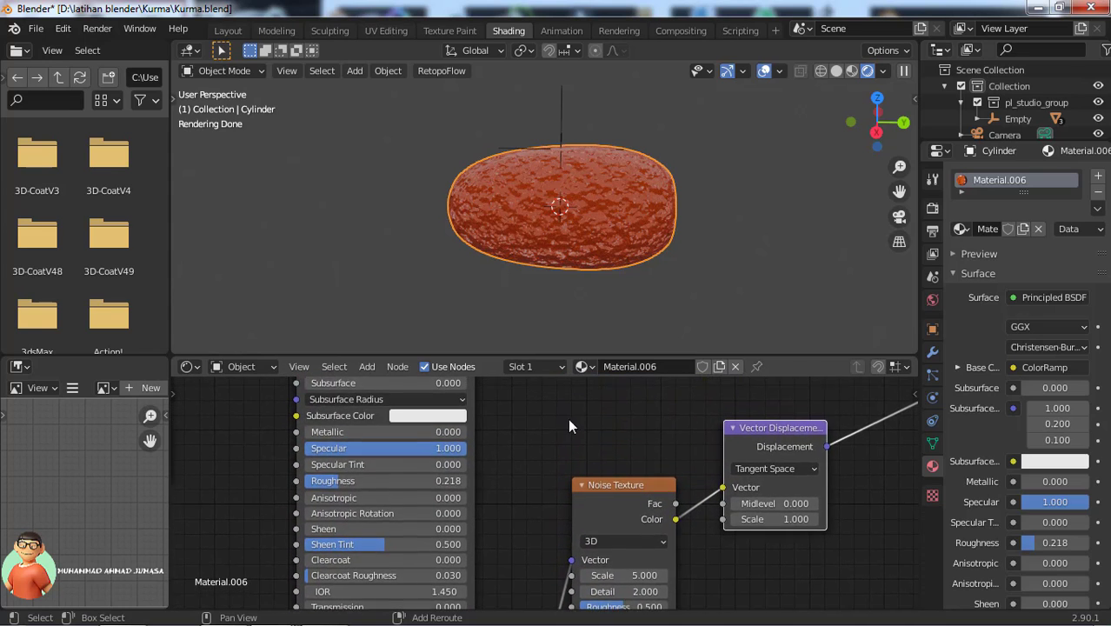
pyautogui.scroll(1, 856, 514)
pyautogui.keyDown('shift'); pyautogui.moveTo(856, 514); pyautogui.dragTo(735, 469, button='middle'); pyautogui.keyUp('shift')
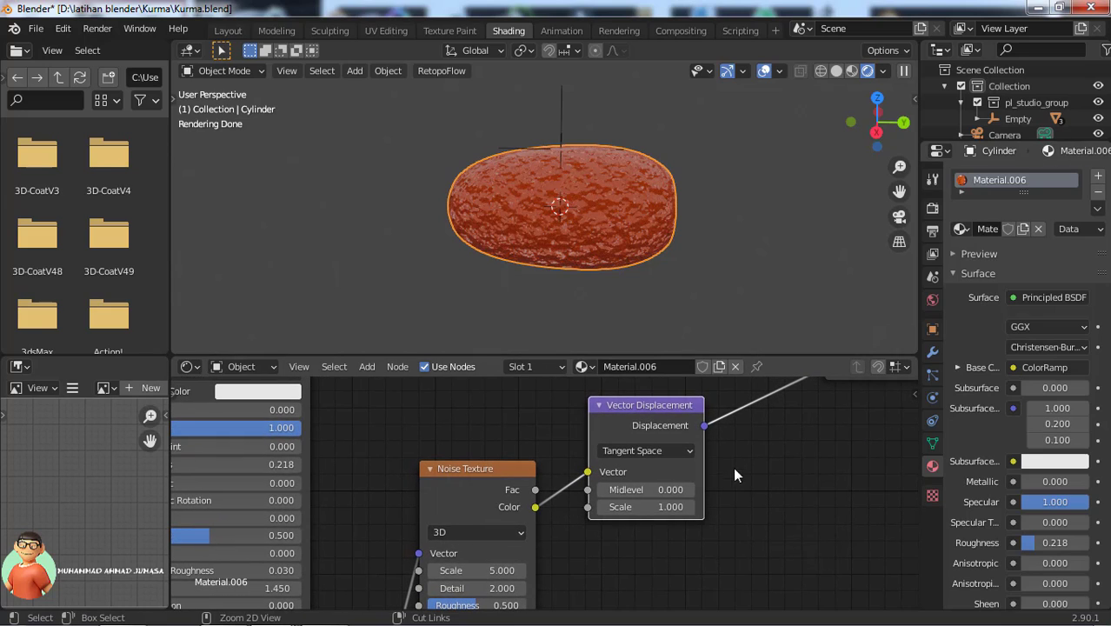
pyautogui.click(676, 507)
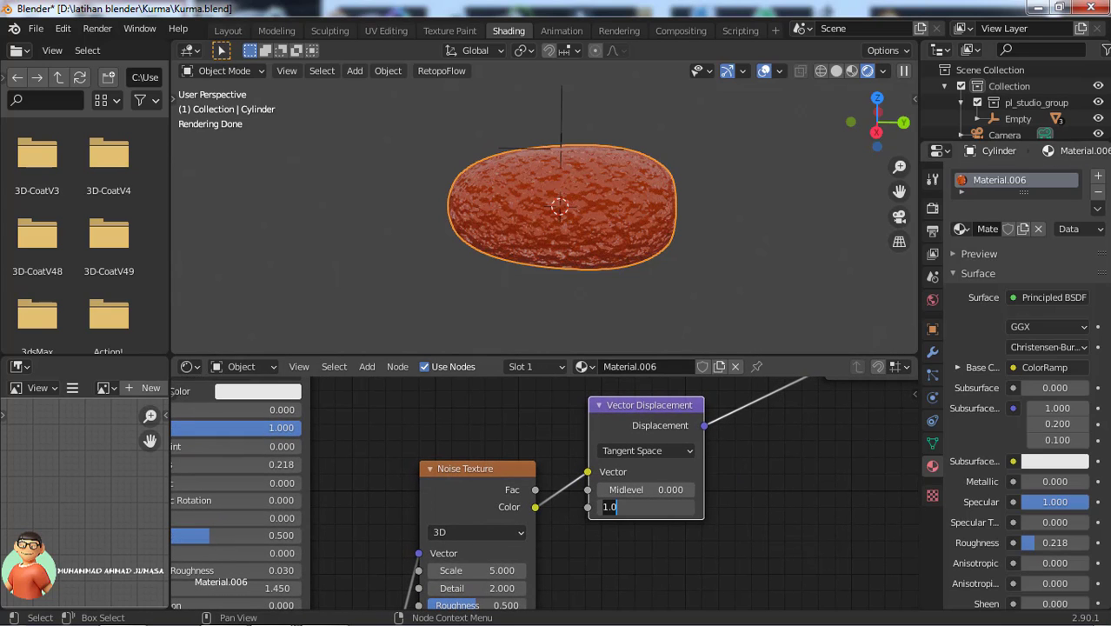
pyautogui.write('2')
pyautogui.press('Return')
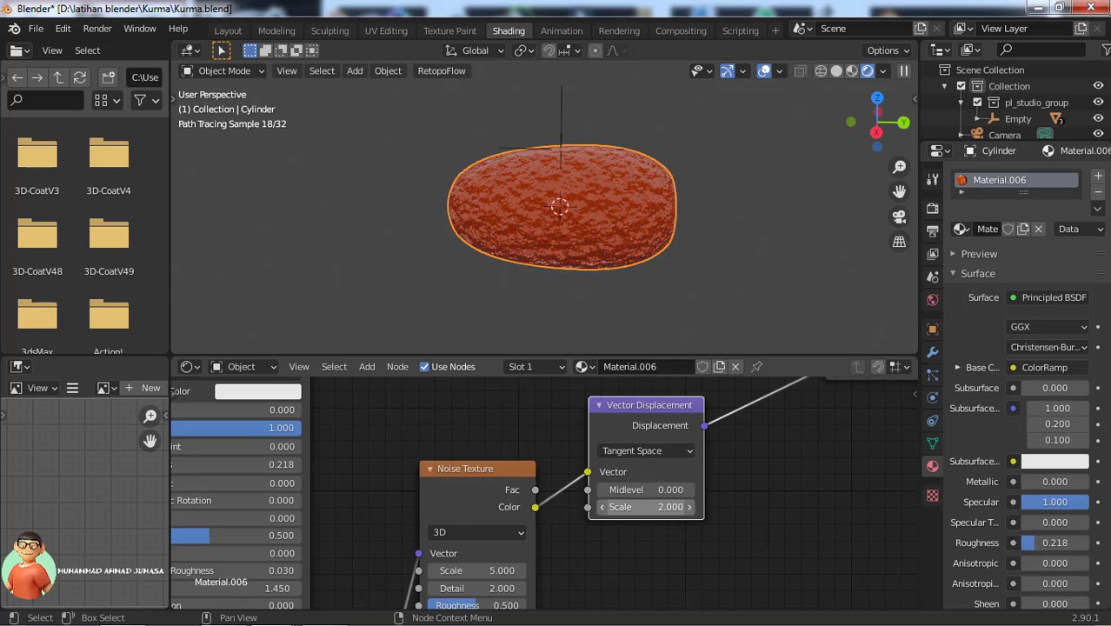
# Set the Vector Displacement node's Scale to 0.2.
pyautogui.click(652, 507)
pyautogui.write('0')
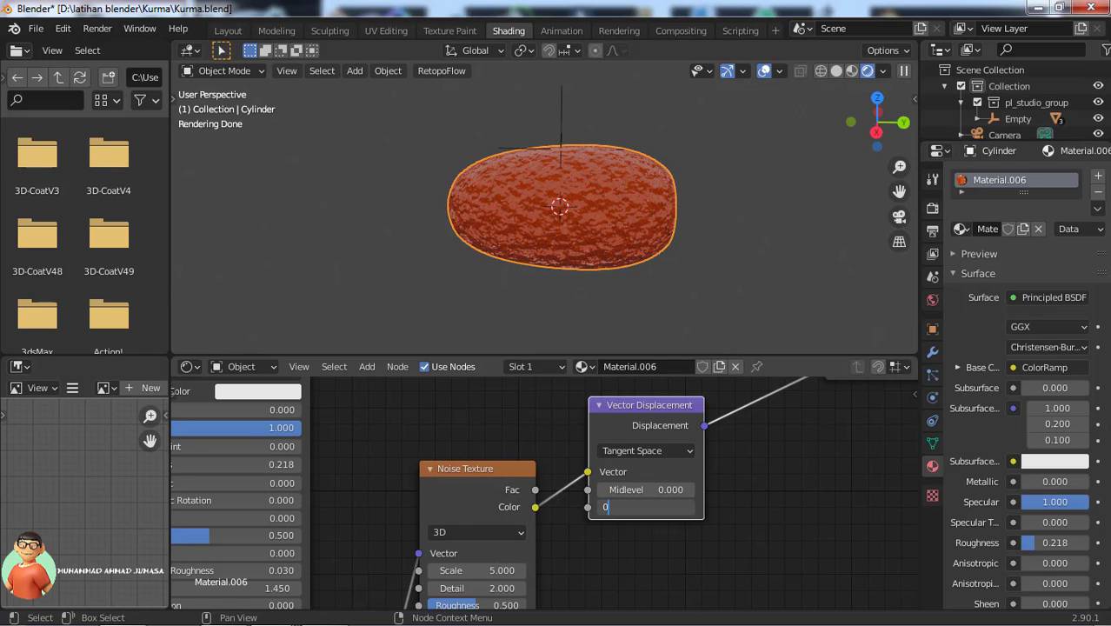
pyautogui.write('.2')
pyautogui.press('Return')
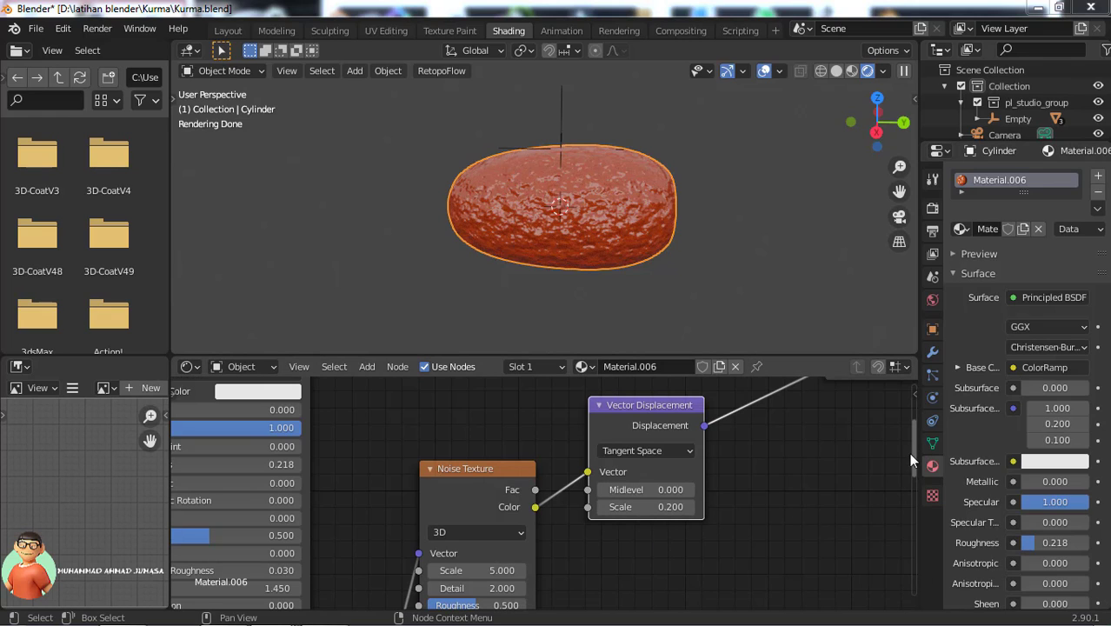
# Set the Noise Texture node's Scale to 0.180, Detail to 0 and Distortion to 1.800.
pyautogui.moveTo(911, 453); pyautogui.dragTo(910, 482)
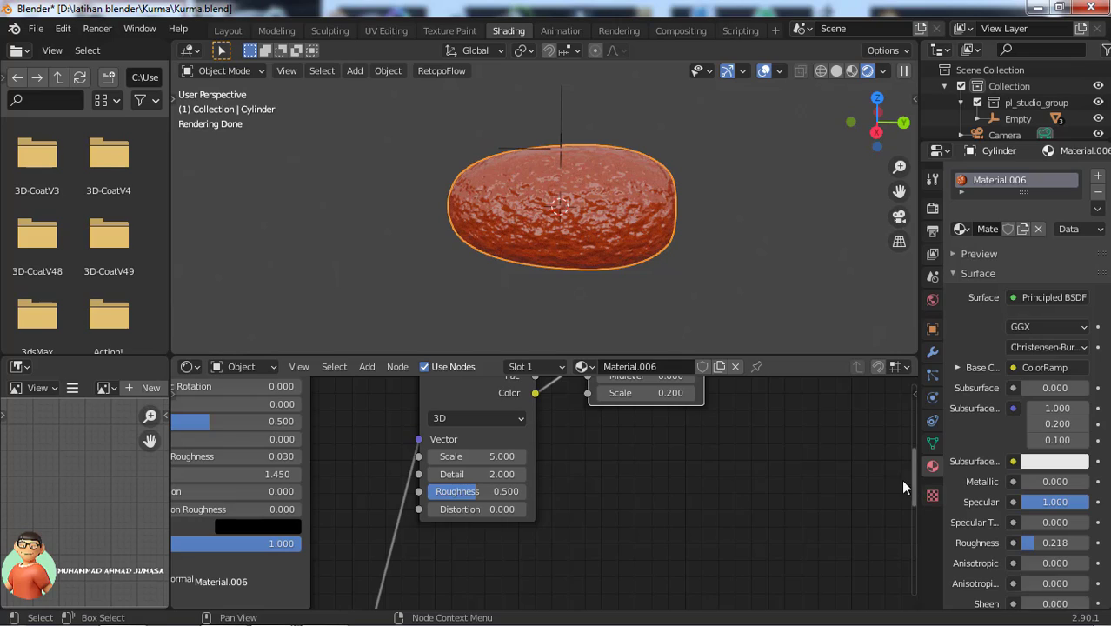
pyautogui.click(477, 456)
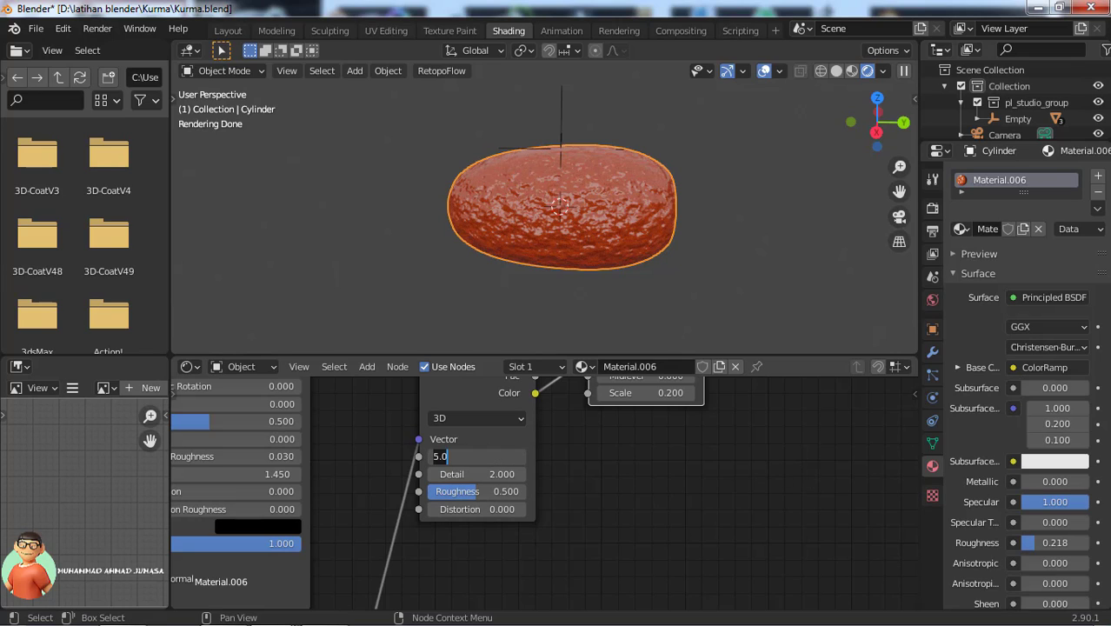
pyautogui.write('0.180')
pyautogui.press('Return')
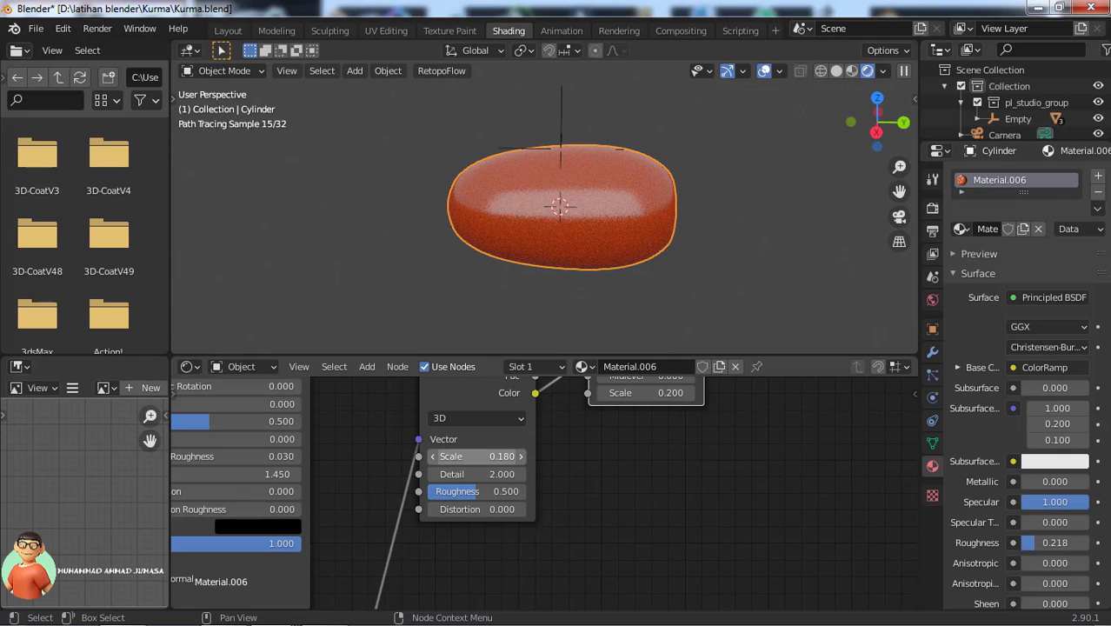
pyautogui.click(474, 474)
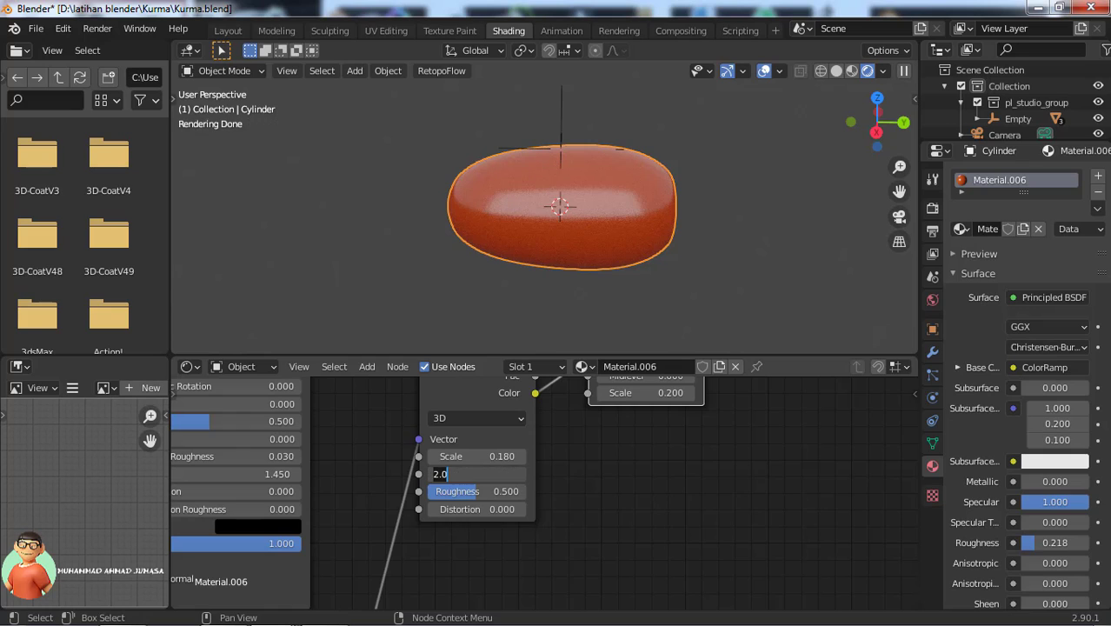
pyautogui.write('0')
pyautogui.press('Return')
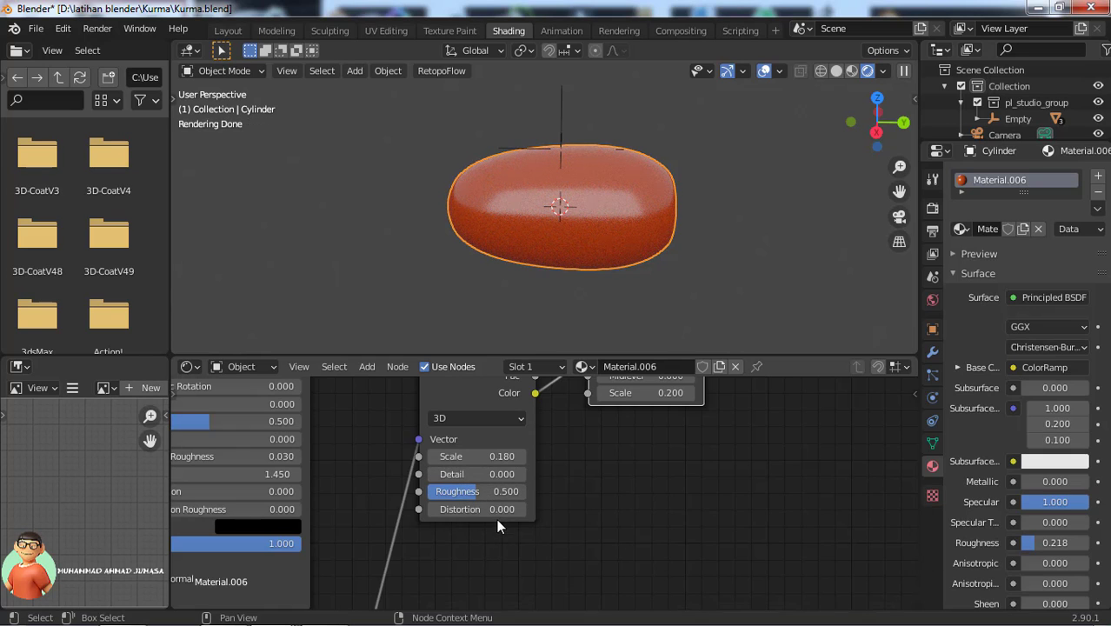
pyautogui.click(498, 511)
pyautogui.write('1.800')
pyautogui.press('Return')
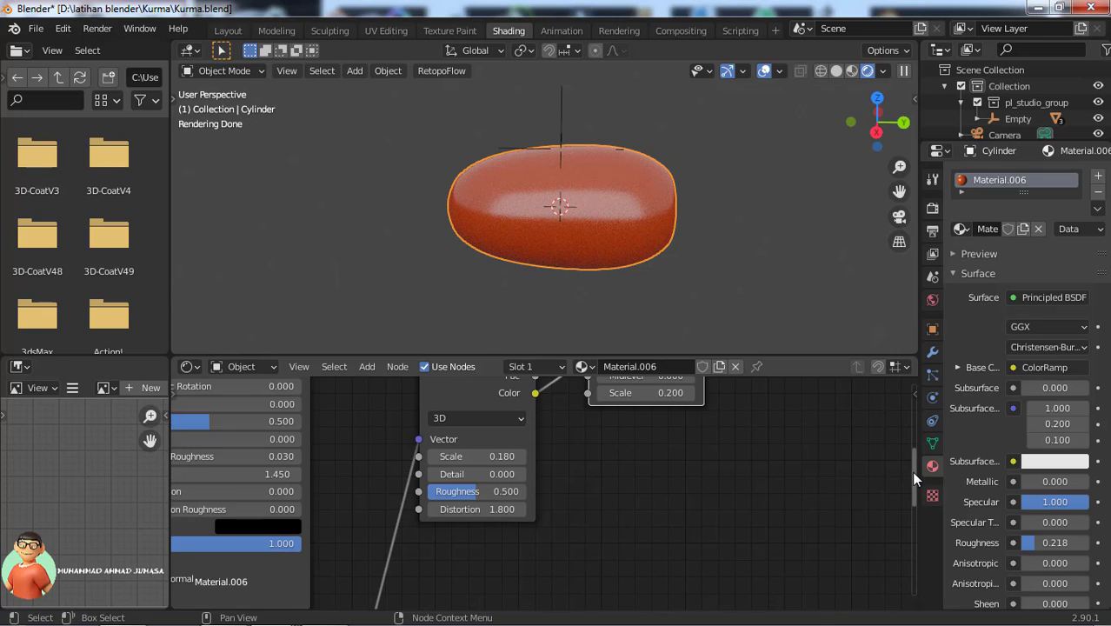
# Set the Mapping node's Location to X 2.6 m, Y -4.5 m and Z 5.4 m.
pyautogui.moveTo(912, 474); pyautogui.dragTo(902, 550)
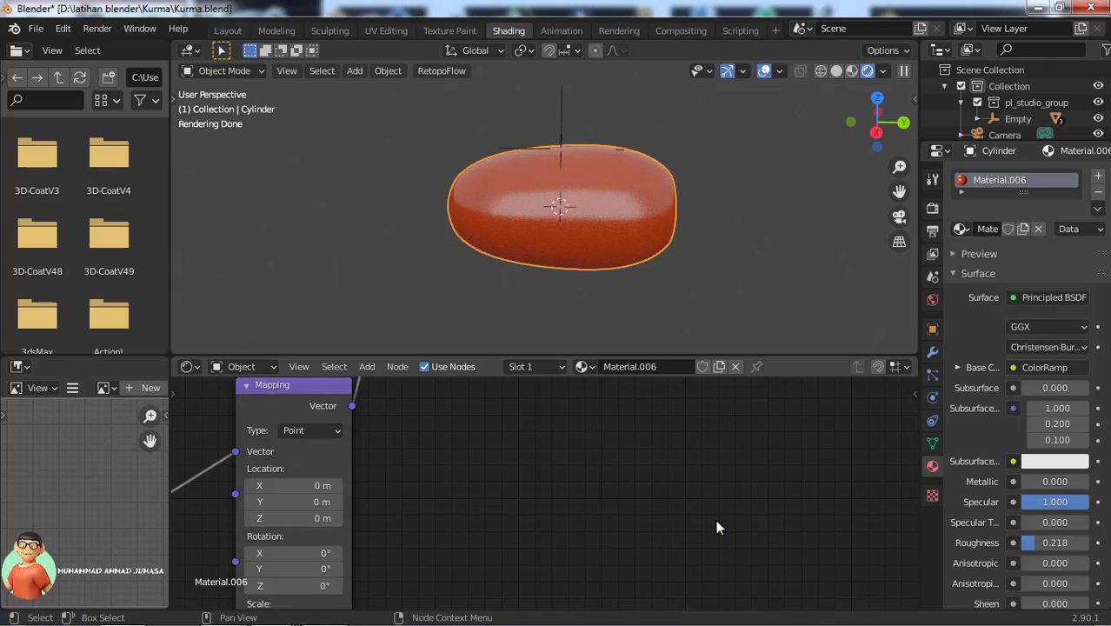
pyautogui.click(335, 485)
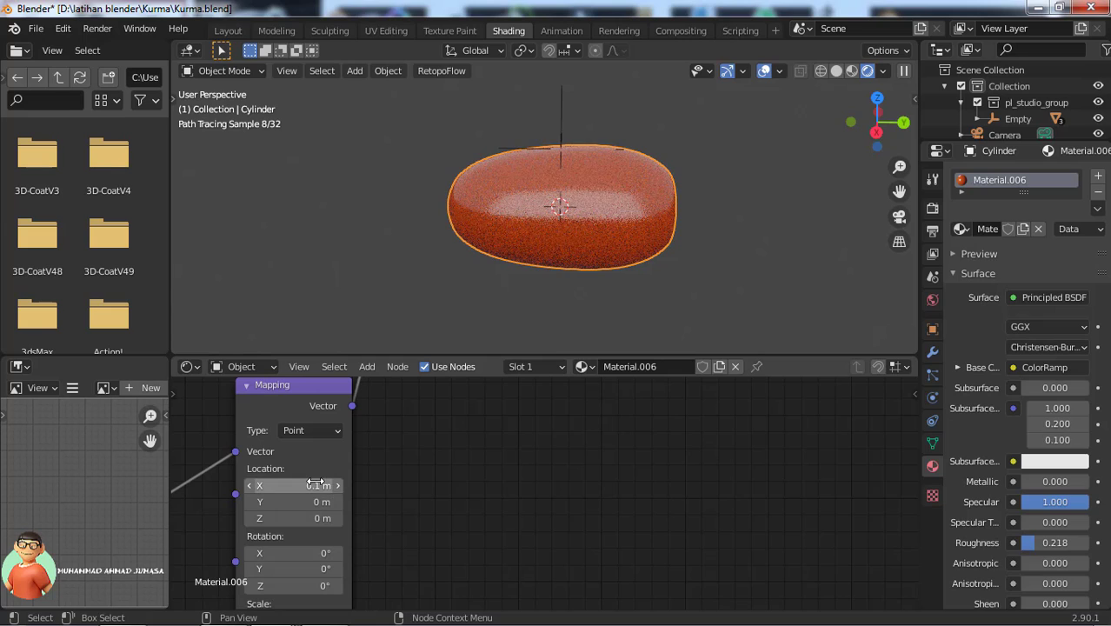
pyautogui.click(296, 485)
pyautogui.write('2')
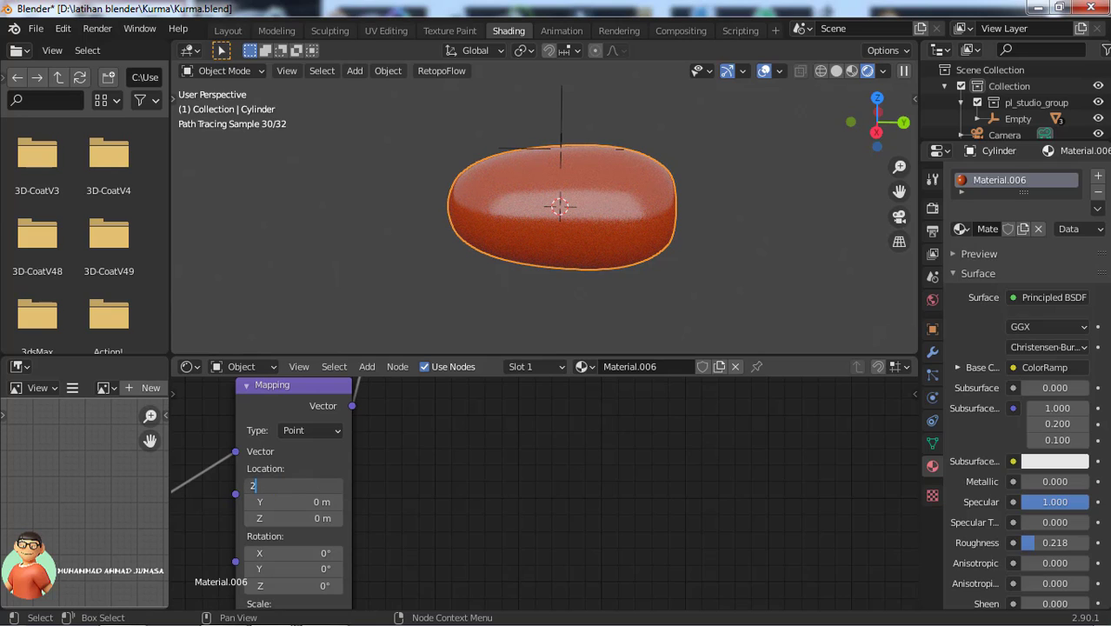
pyautogui.write('.')
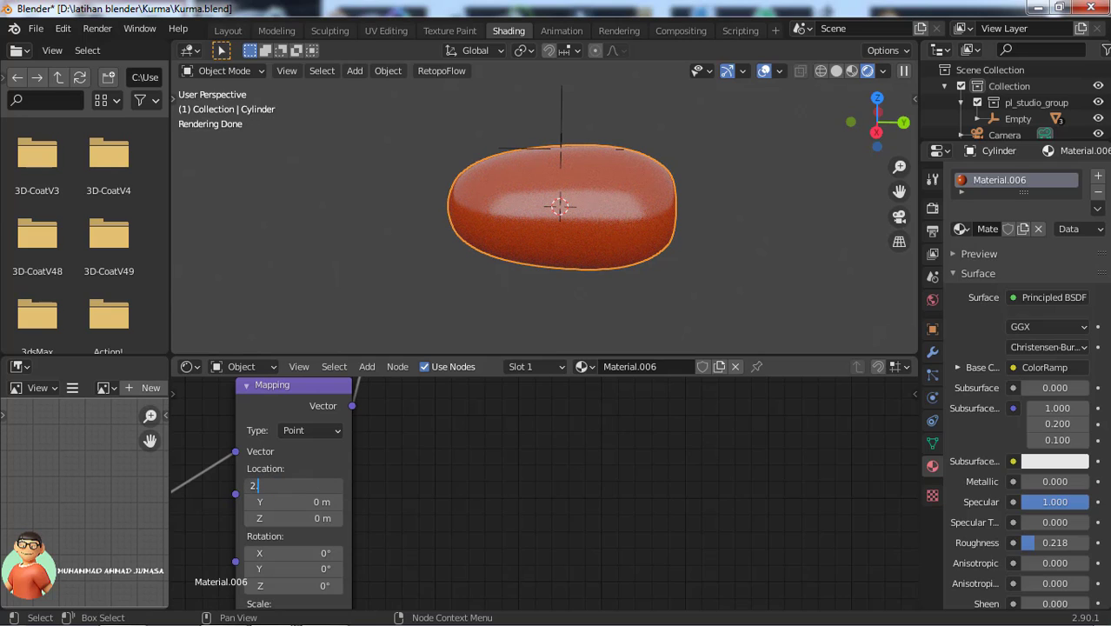
pyautogui.write('6')
pyautogui.press('Return')
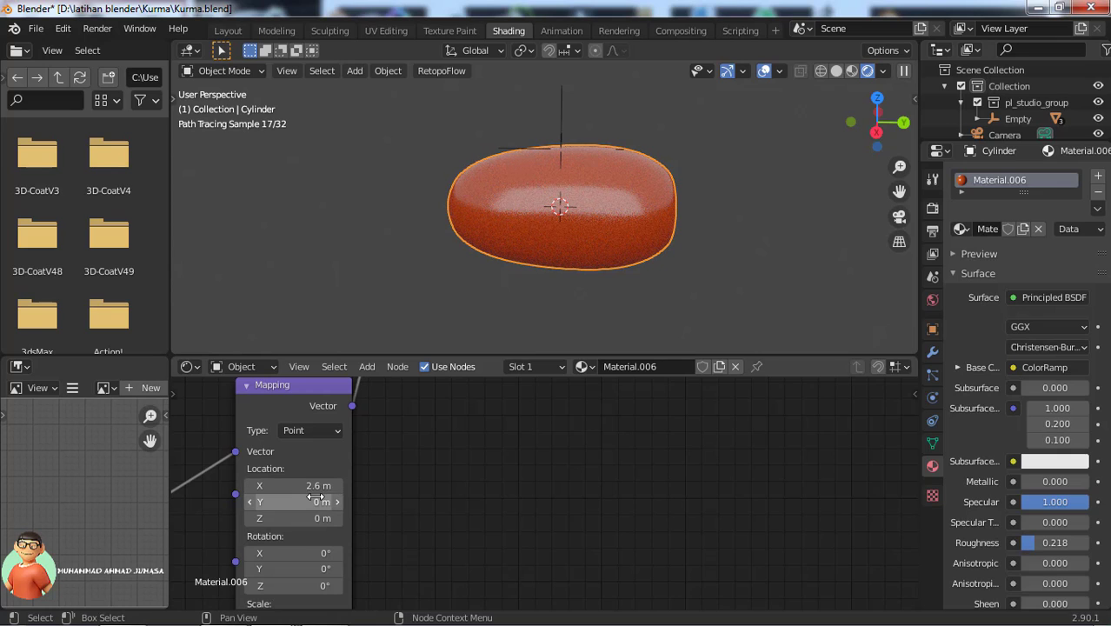
pyautogui.click(316, 499)
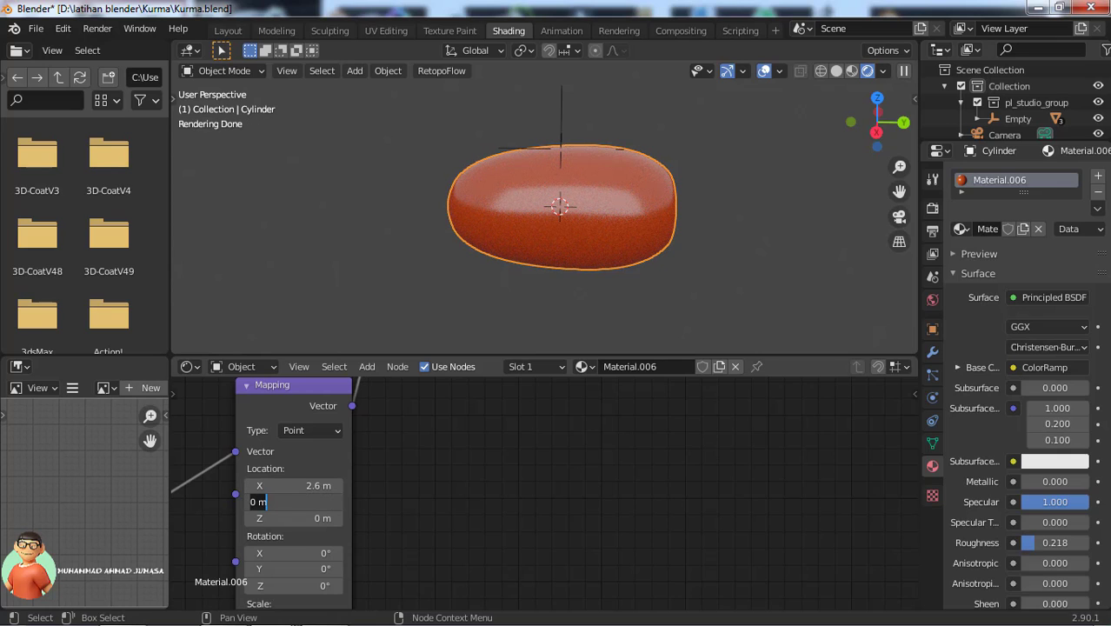
pyautogui.write('4.5 m')
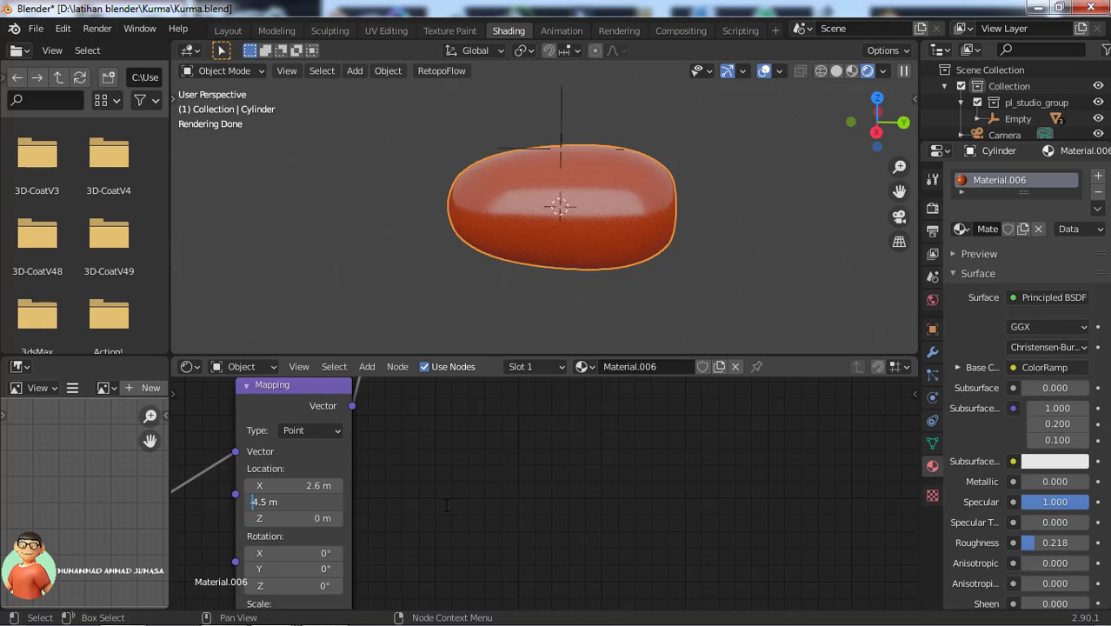
pyautogui.write('-')
pyautogui.press('Tab')
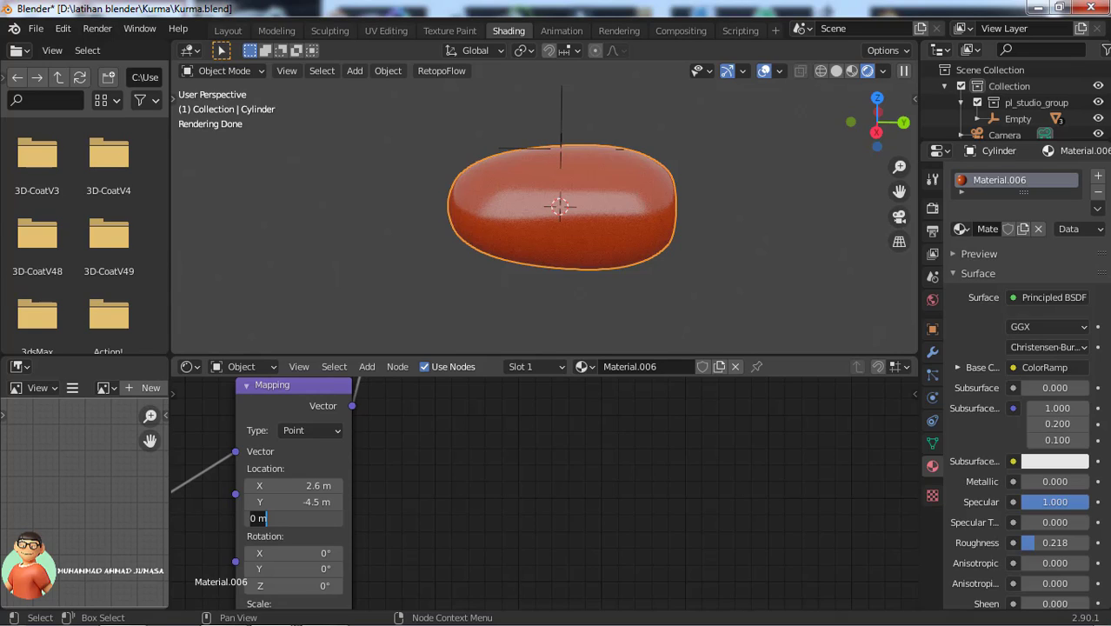
pyautogui.write('5.4')
pyautogui.press('Return')
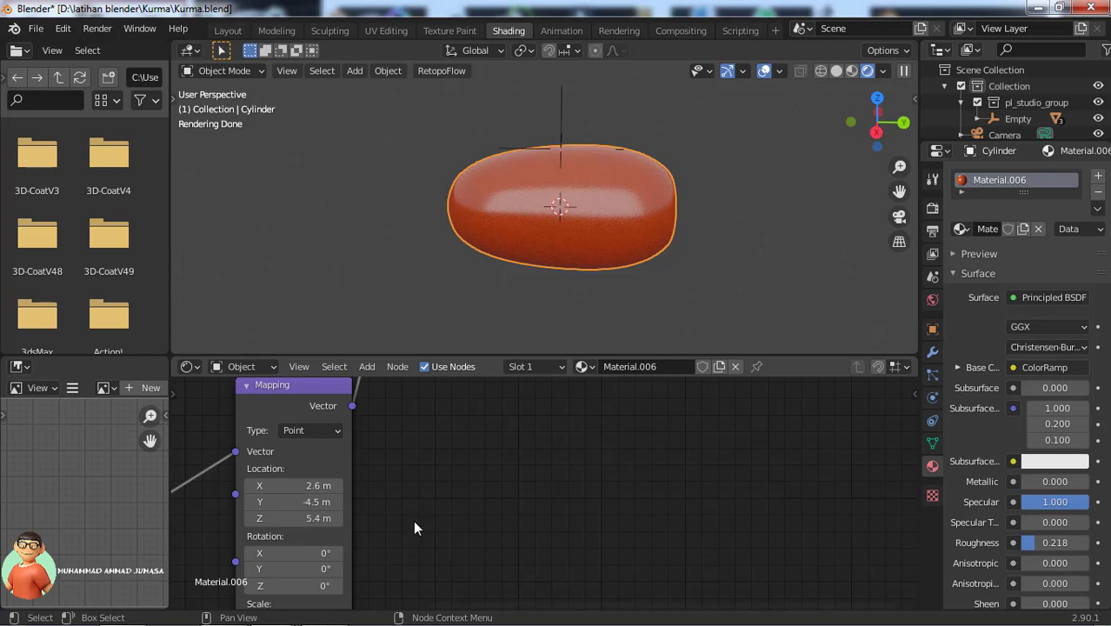
# Set the Mapping node's Scale to X 12.5, Y 12.1 and Z 5.
pyautogui.moveTo(442, 533); pyautogui.dragTo(509, 380, button='middle')
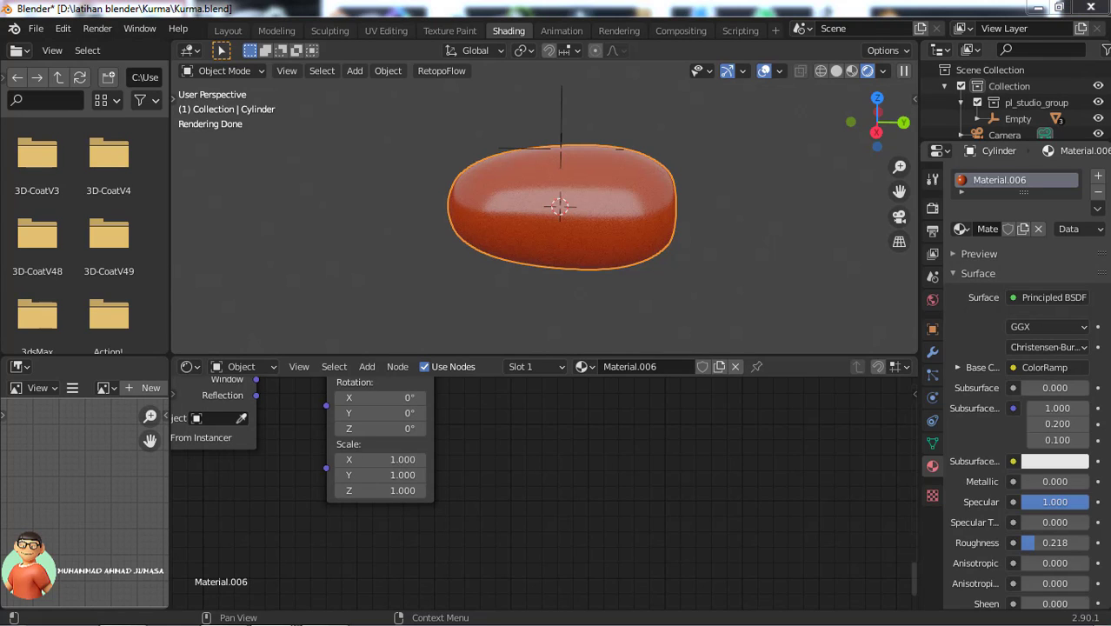
pyautogui.click(373, 460)
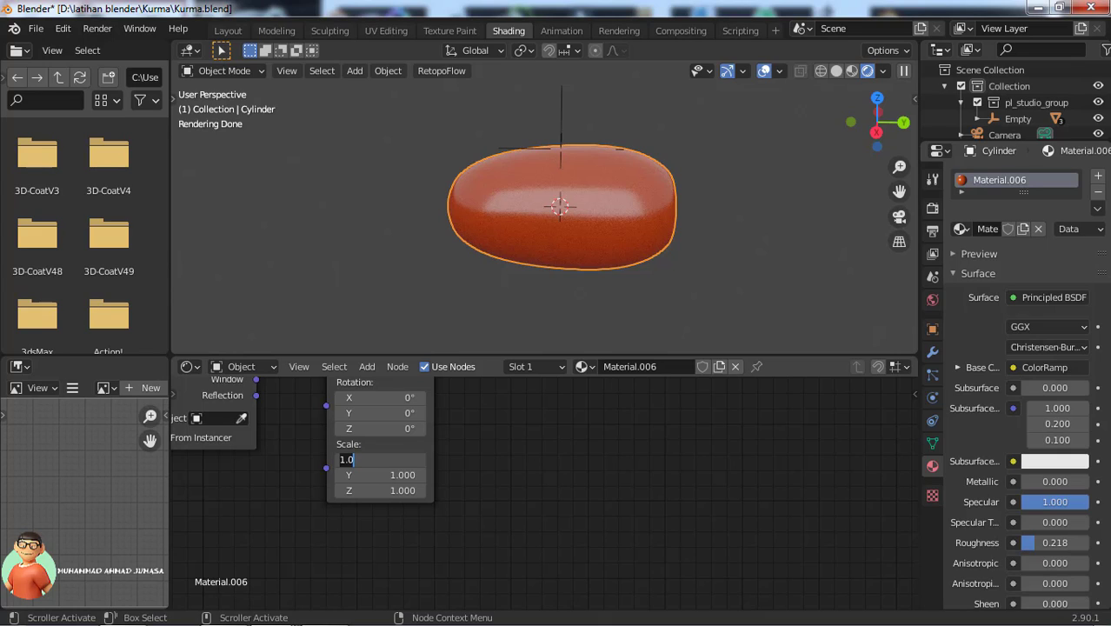
pyautogui.write('12.5')
pyautogui.press('Return')
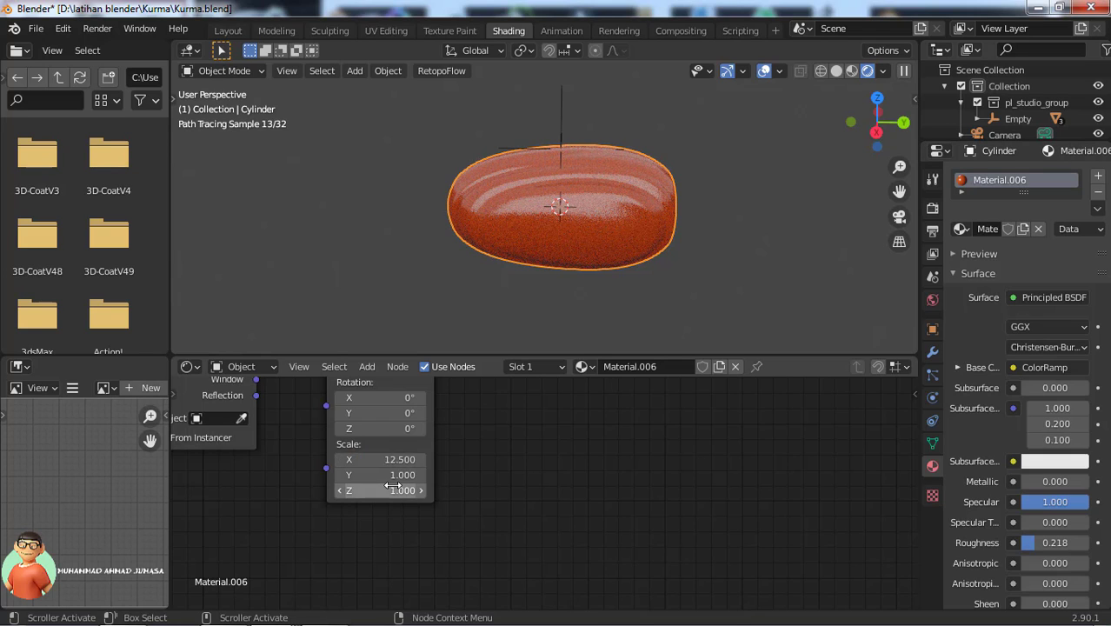
pyautogui.click(383, 475)
pyautogui.write('1.0')
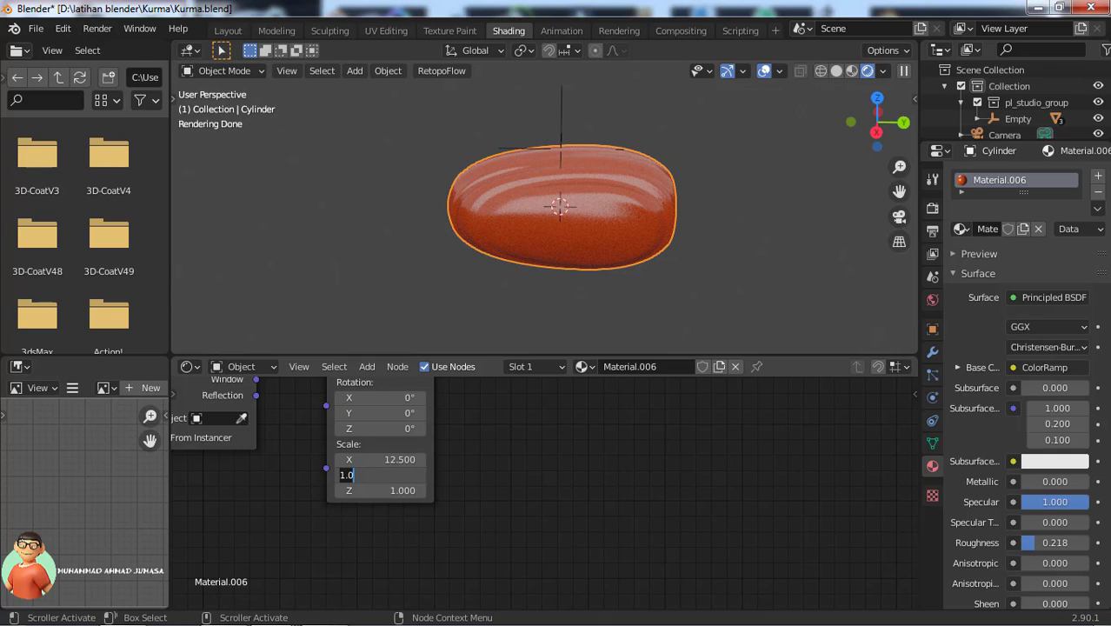
pyautogui.write('12.100')
pyautogui.press('Return')
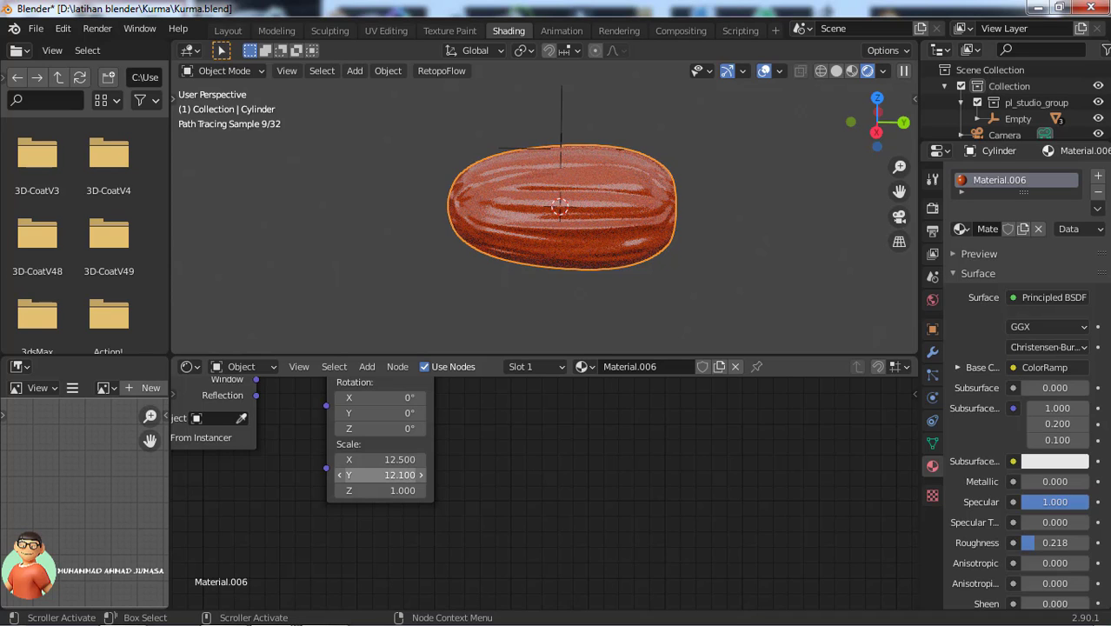
pyautogui.click(403, 492)
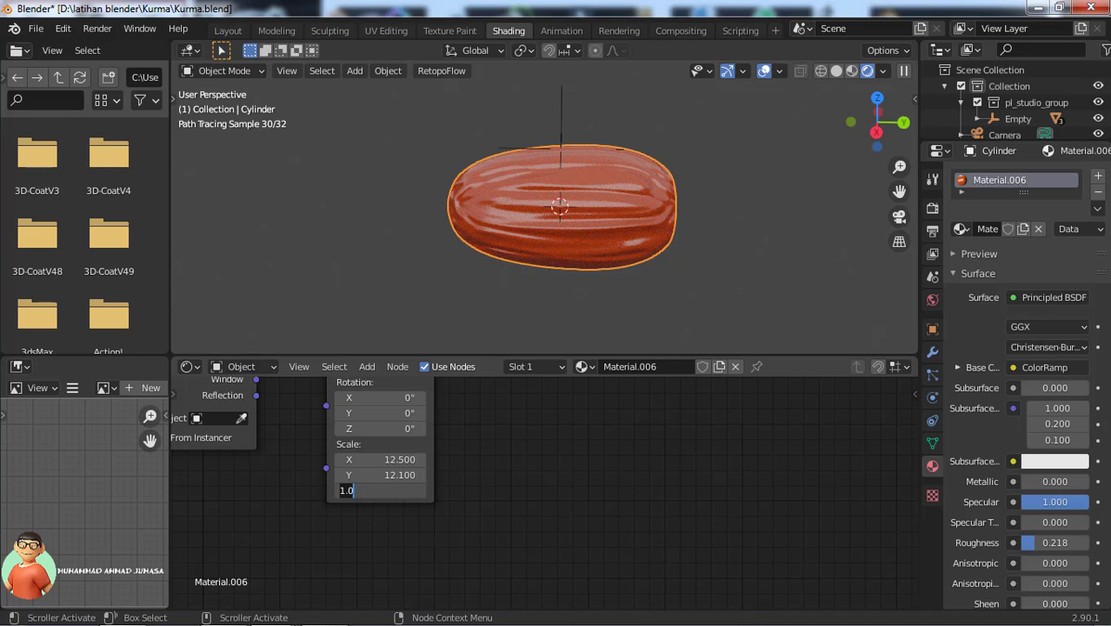
pyautogui.write('5')
pyautogui.press('Return')
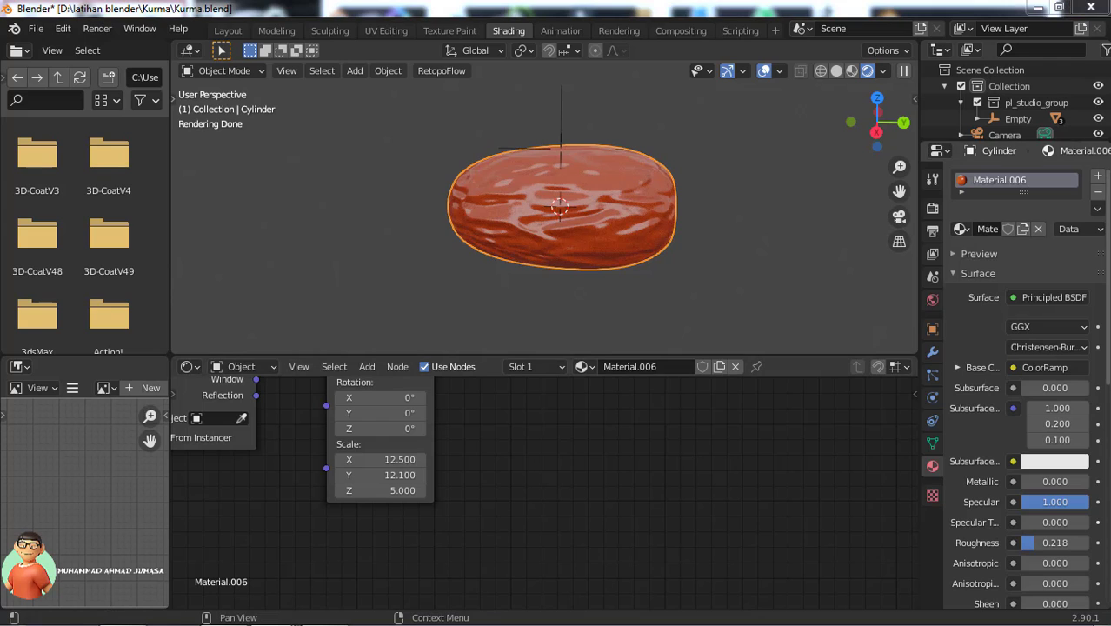
pyautogui.moveTo(535, 470); pyautogui.dragTo(678, 494, button='middle')
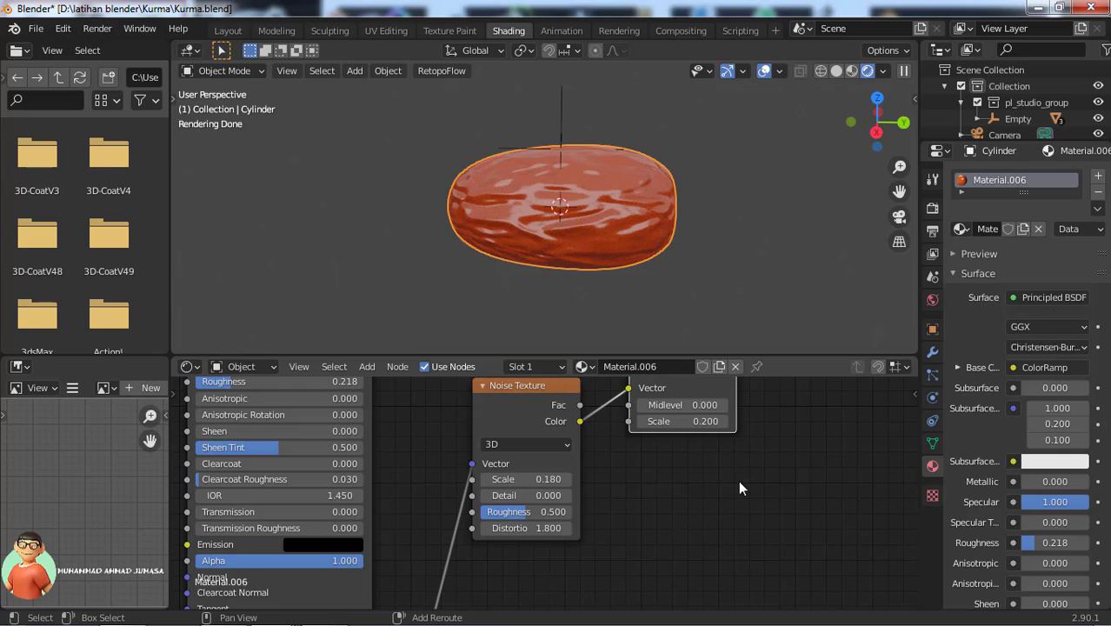
# Examine the shader node chain from ColorRamp and Mapping to Material Output, and the wrinkled surface of the body.
pyautogui.moveTo(736, 484); pyautogui.dragTo(697, 583, button='middle')
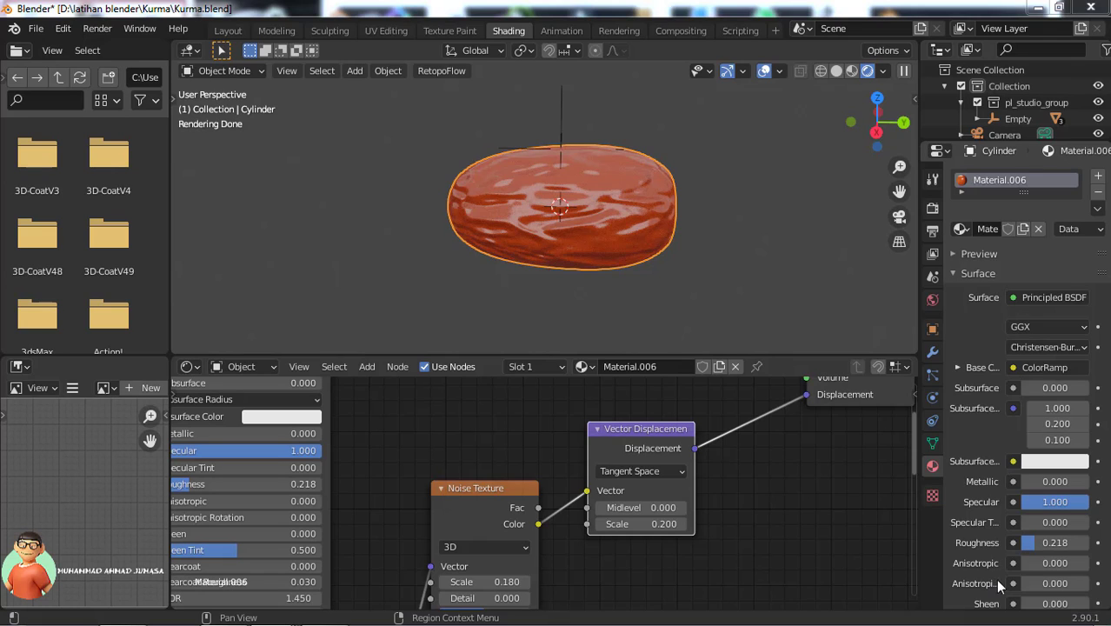
pyautogui.moveTo(847, 487); pyautogui.dragTo(781, 600, button='middle')
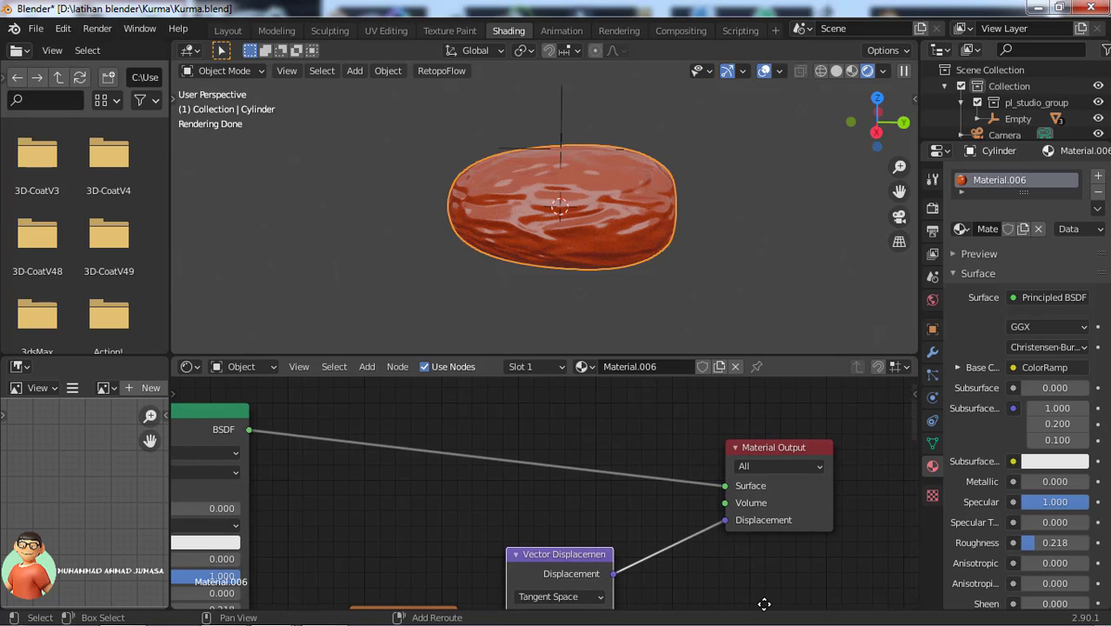
pyautogui.moveTo(557, 540); pyautogui.dragTo(614, 527, button='middle')
pyautogui.moveTo(570, 470); pyautogui.dragTo(677, 458, button='middle')
pyautogui.scroll(-3, 671, 459)
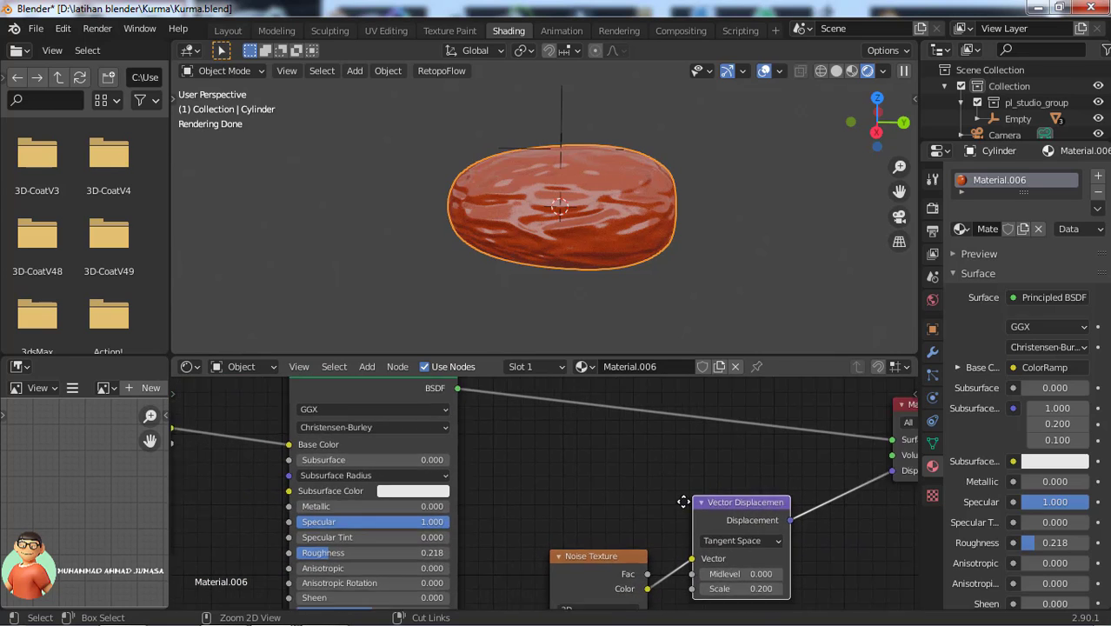
pyautogui.keyDown('shift'); pyautogui.scroll(-8, 632, 550); pyautogui.keyUp('shift')
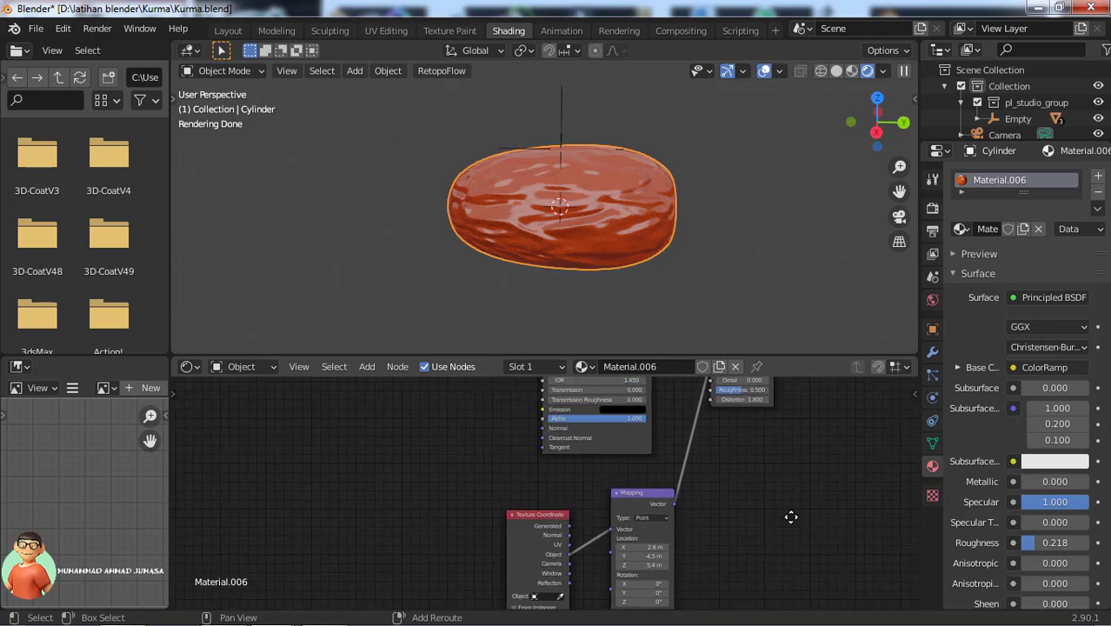
pyautogui.keyDown('shift'); pyautogui.scroll(8, 658, 459); pyautogui.keyUp('shift')
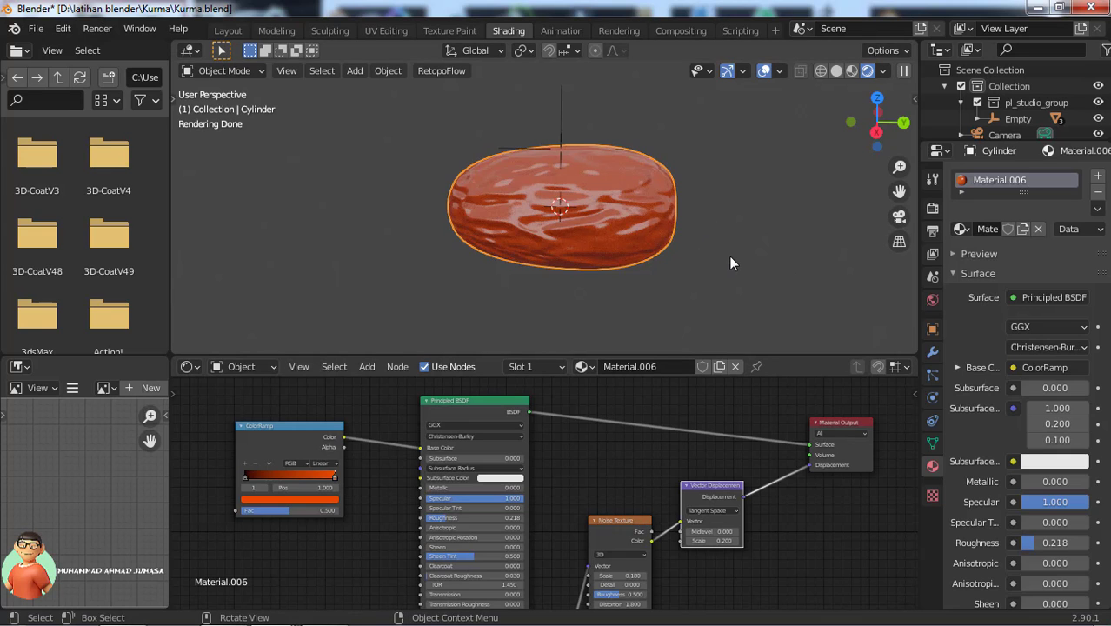
pyautogui.moveTo(729, 256)
pyautogui.mouseDown(button='middle')
pyautogui.moveTo(808, 309)
pyautogui.moveTo(700, 280)
pyautogui.moveTo(812, 252)
pyautogui.moveTo(700, 262)
pyautogui.moveTo(832, 237)
pyautogui.moveTo(648, 204)
pyautogui.moveTo(718, 224)
pyautogui.moveTo(625, 211)
pyautogui.moveTo(590, 223)
pyautogui.mouseUp(button='middle')
pyautogui.moveTo(703, 233); pyautogui.dragTo(729, 241, button='middle')
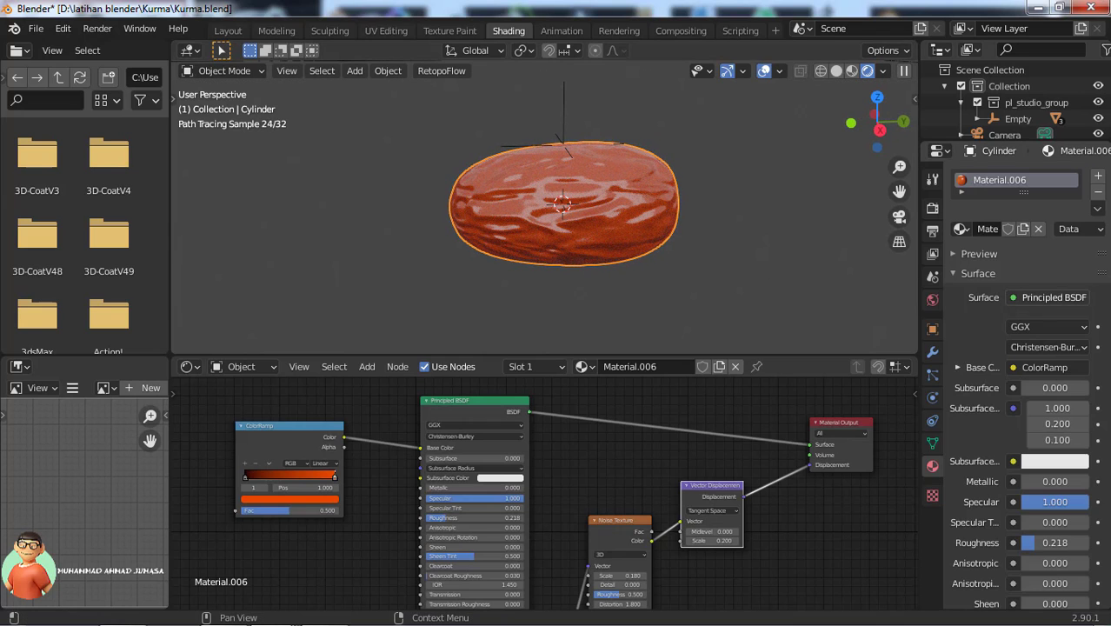
# Move the ColorRamp's black stop to position 0.400 to darken the body's base colour.
pyautogui.keyDown('ctrl'); pyautogui.moveTo(352, 545); pyautogui.dragTo(378, 603, button='middle'); pyautogui.keyUp('ctrl')
pyautogui.moveTo(327, 535); pyautogui.dragTo(526, 539, button='middle')
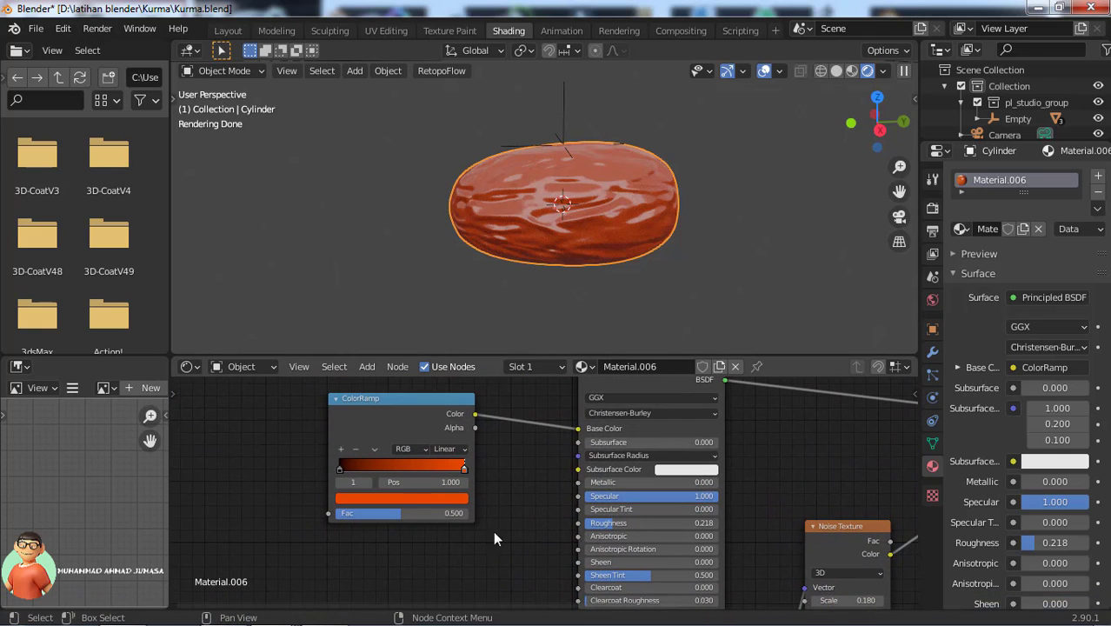
pyautogui.moveTo(337, 469); pyautogui.dragTo(391, 469)
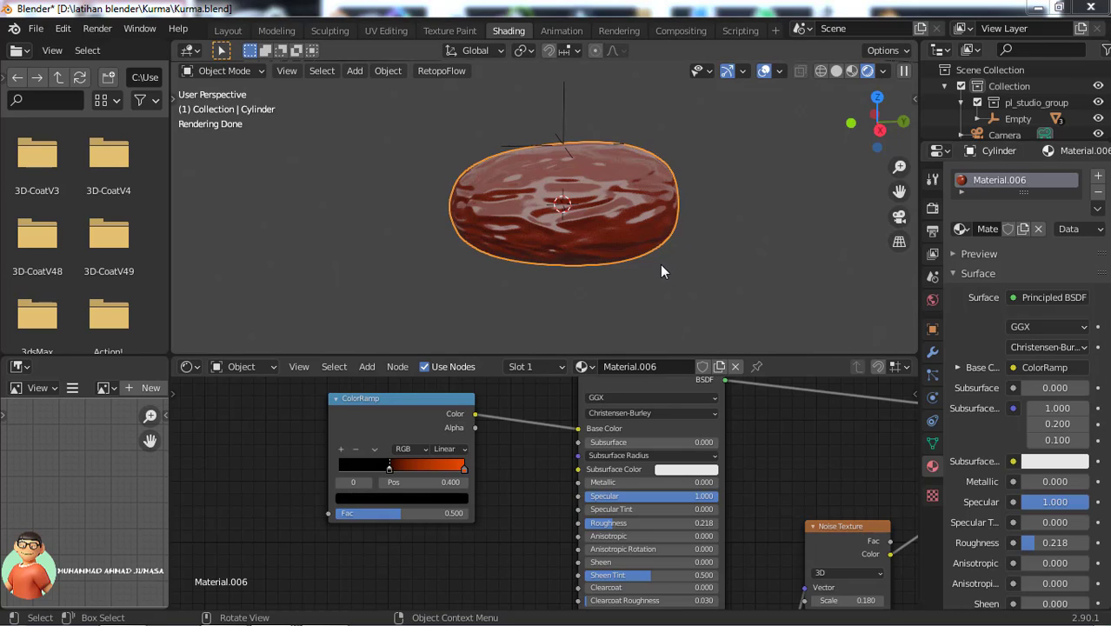
# Inspect the recoloured body from several angles and look over the complete shader node tree.
pyautogui.moveTo(661, 271); pyautogui.dragTo(602, 237, button='middle')
pyautogui.moveTo(713, 219); pyautogui.dragTo(633, 231, button='middle')
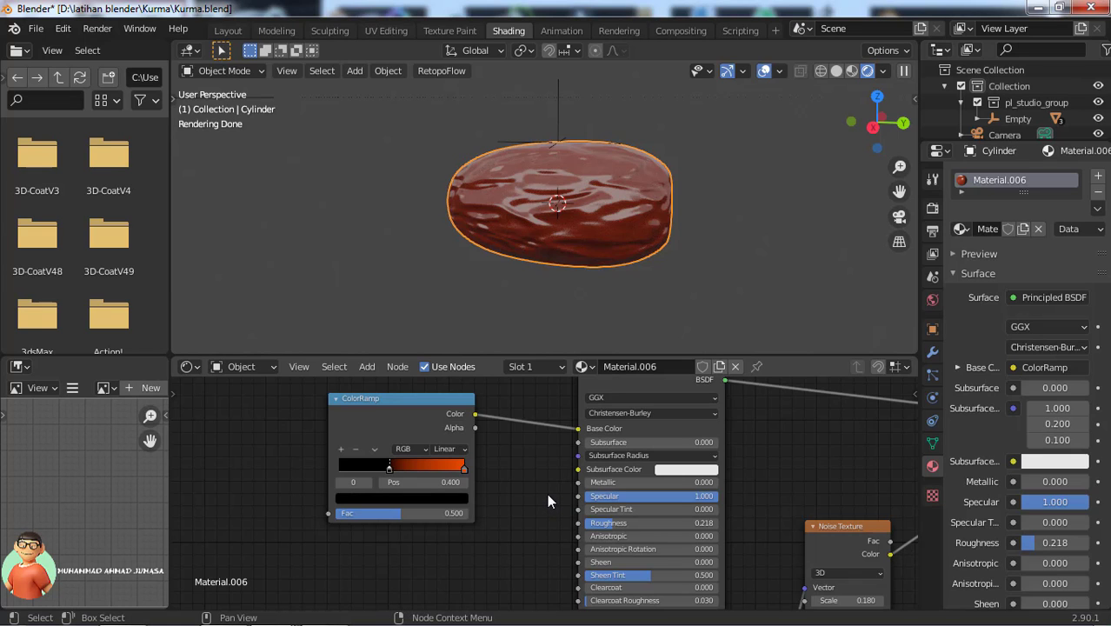
pyautogui.scroll(-4, 548, 494)
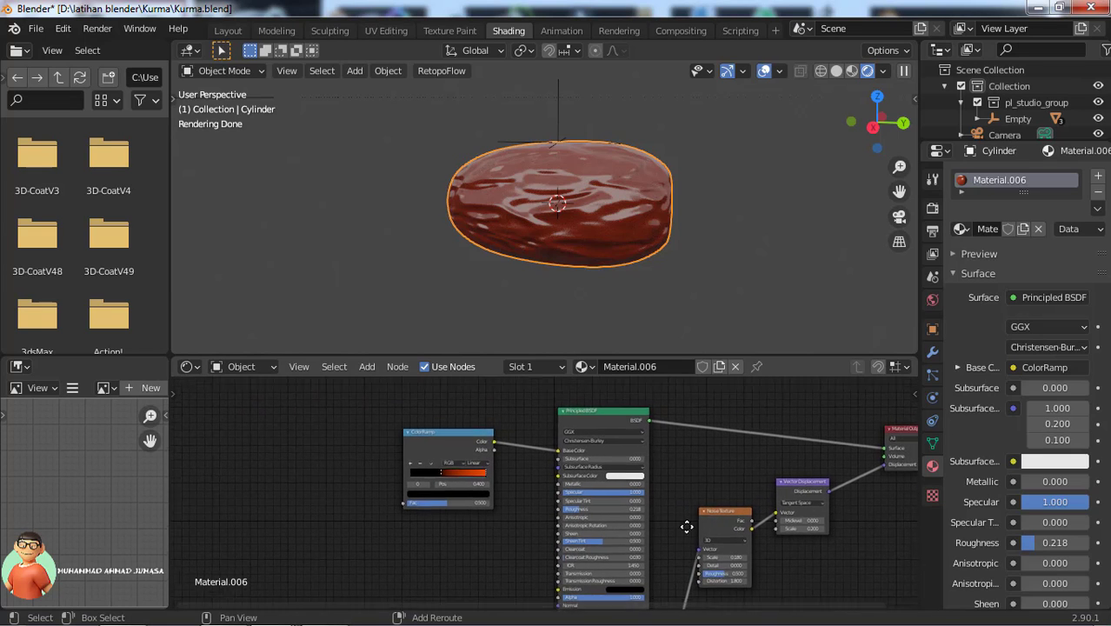
pyautogui.moveTo(687, 527); pyautogui.dragTo(654, 485, button='middle')
pyautogui.scroll(-2, 768, 521)
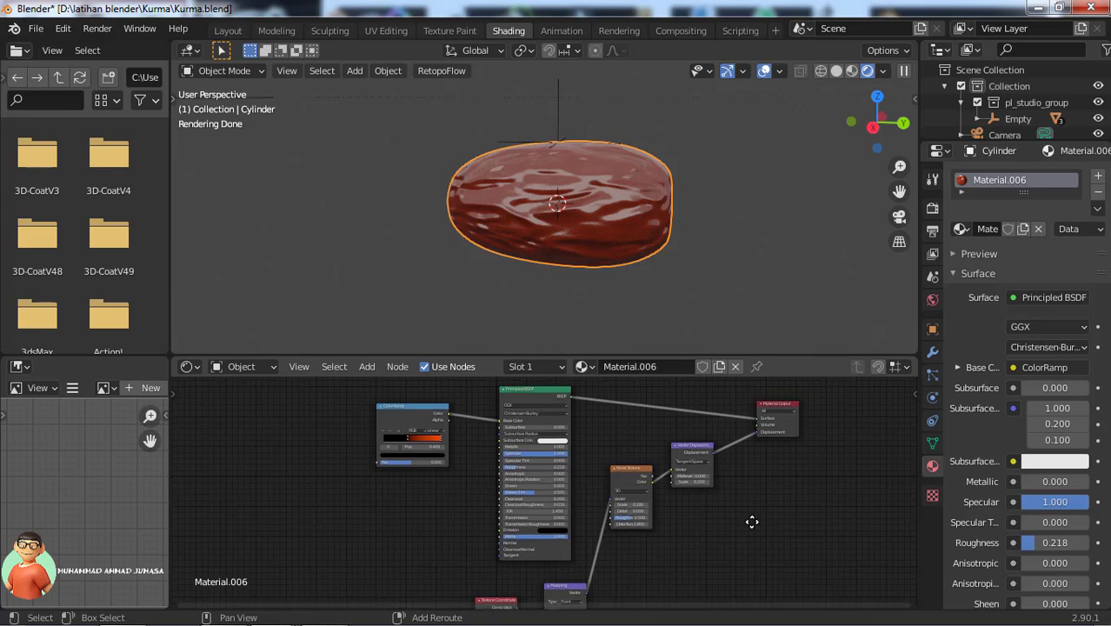
pyautogui.keyDown('shift'); pyautogui.moveTo(753, 522); pyautogui.dragTo(738, 496, button='middle'); pyautogui.keyUp('shift')
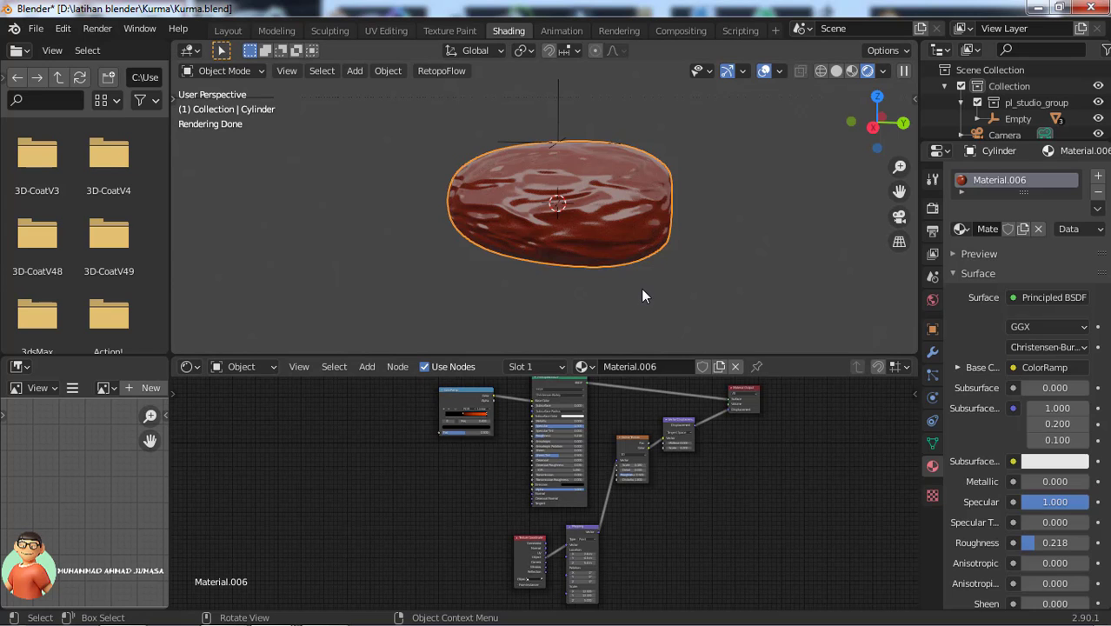
pyautogui.moveTo(641, 288); pyautogui.dragTo(664, 287, button='middle')
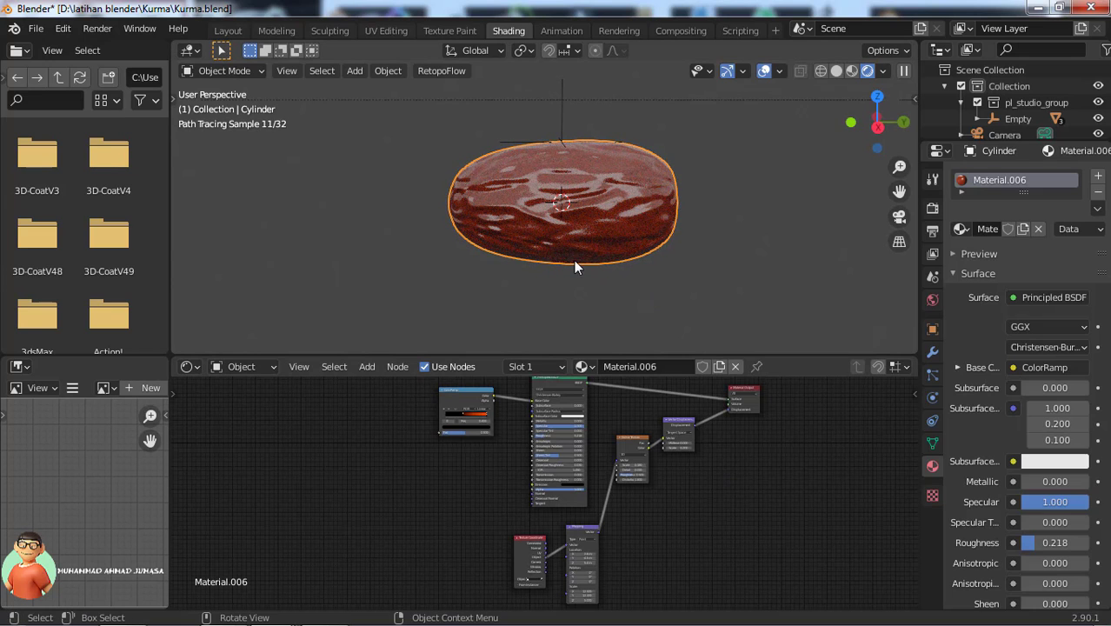
pyautogui.moveTo(574, 260)
pyautogui.mouseDown(button='middle')
pyautogui.moveTo(588, 272)
pyautogui.moveTo(572, 271)
pyautogui.mouseUp(button='middle')
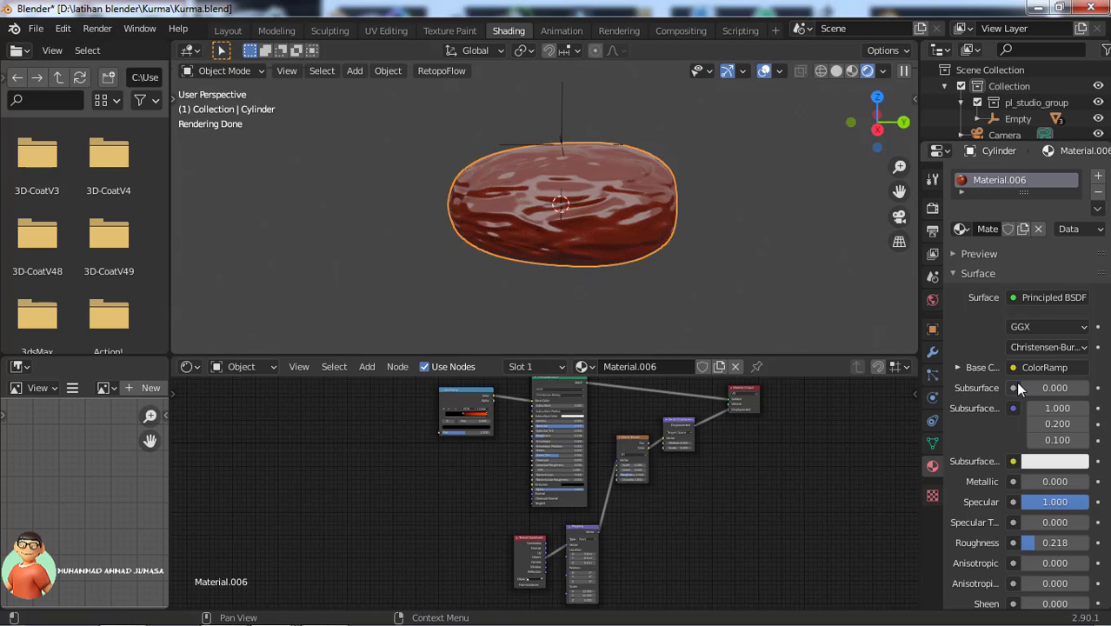
pyautogui.keyDown('ctrl'); pyautogui.moveTo(808, 501); pyautogui.dragTo(764, 487, button='middle'); pyautogui.keyUp('ctrl')
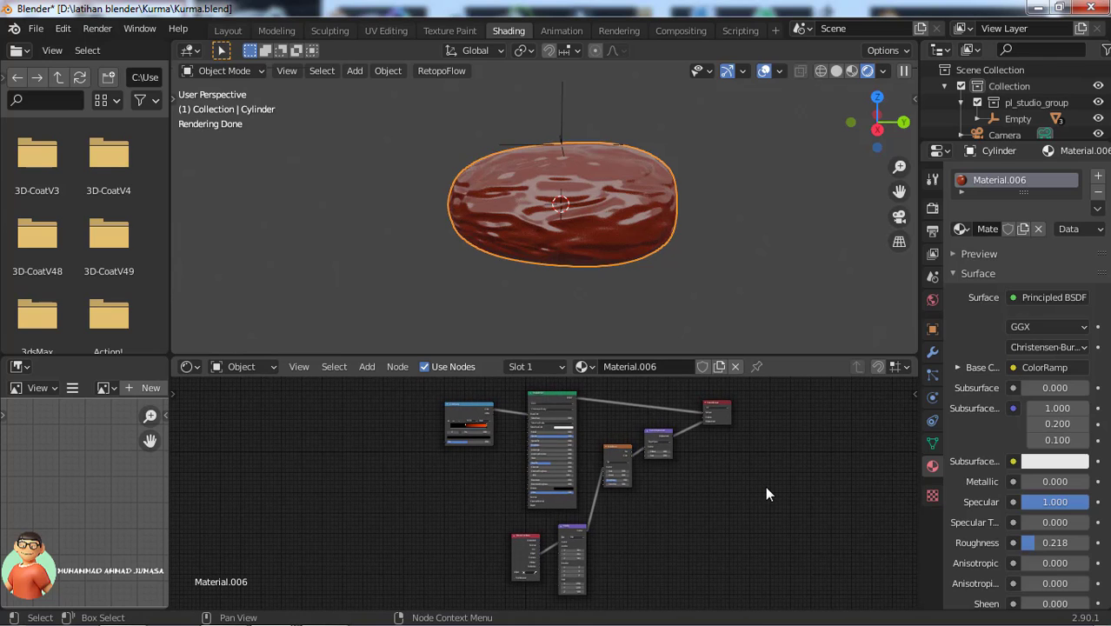